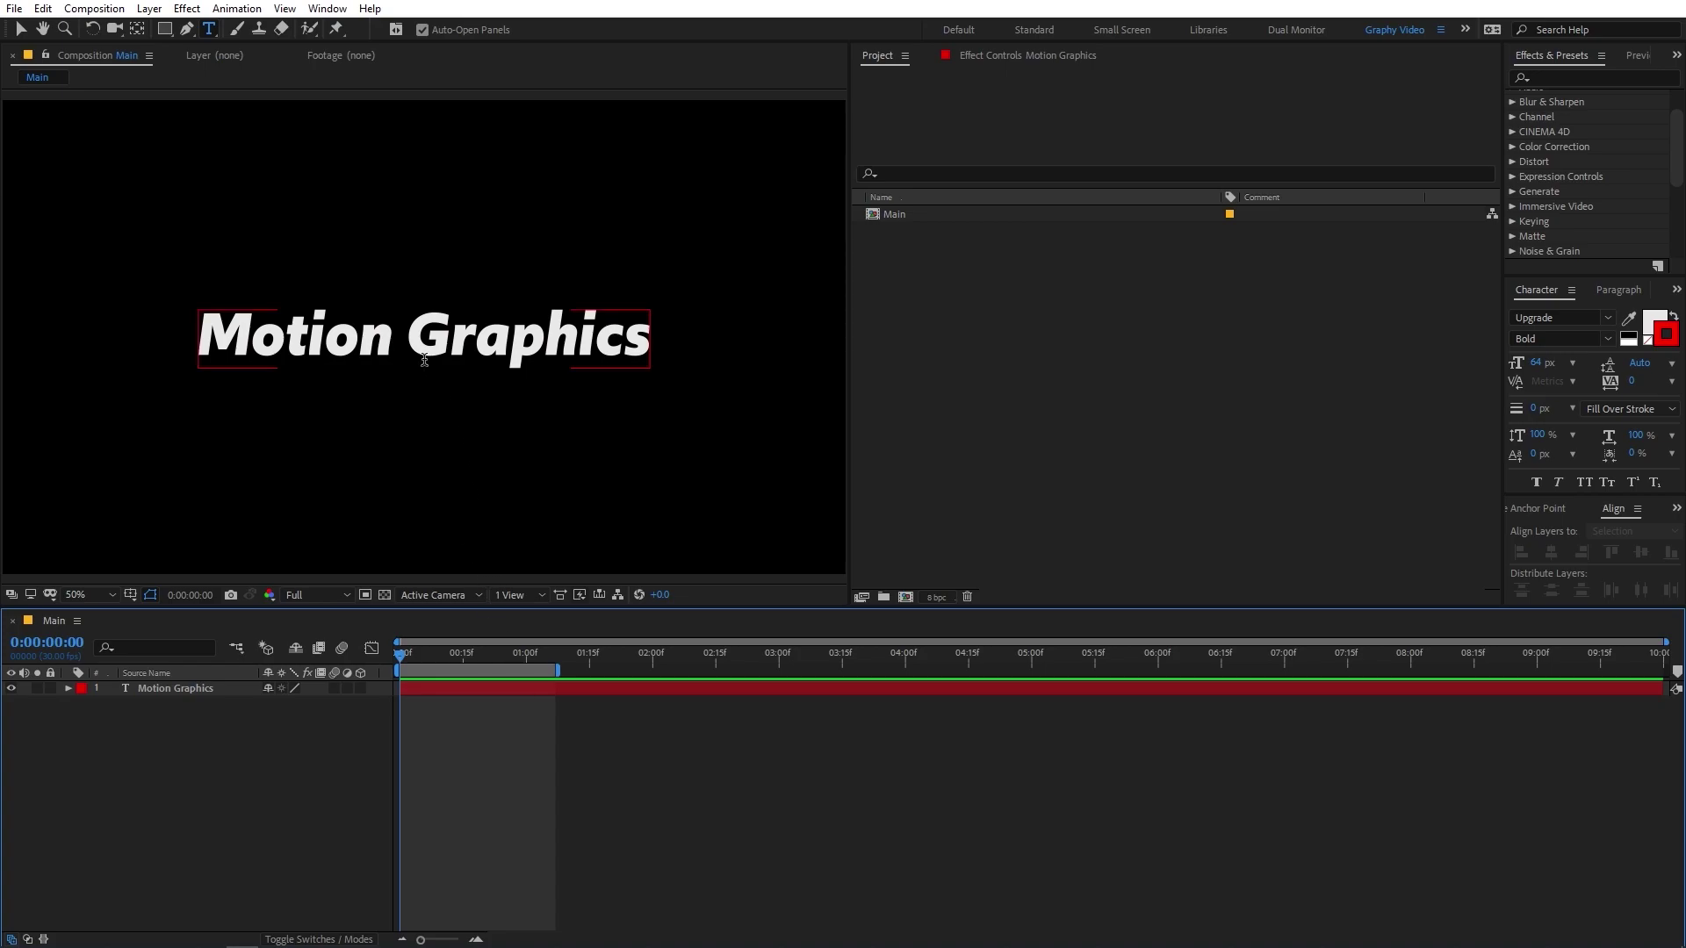
# Select all the Motion Graphics text and switch its font to Modish by searching 'mod'
pyautogui.click(522, 354)
pyautogui.hotkey('ctrl', 'a')
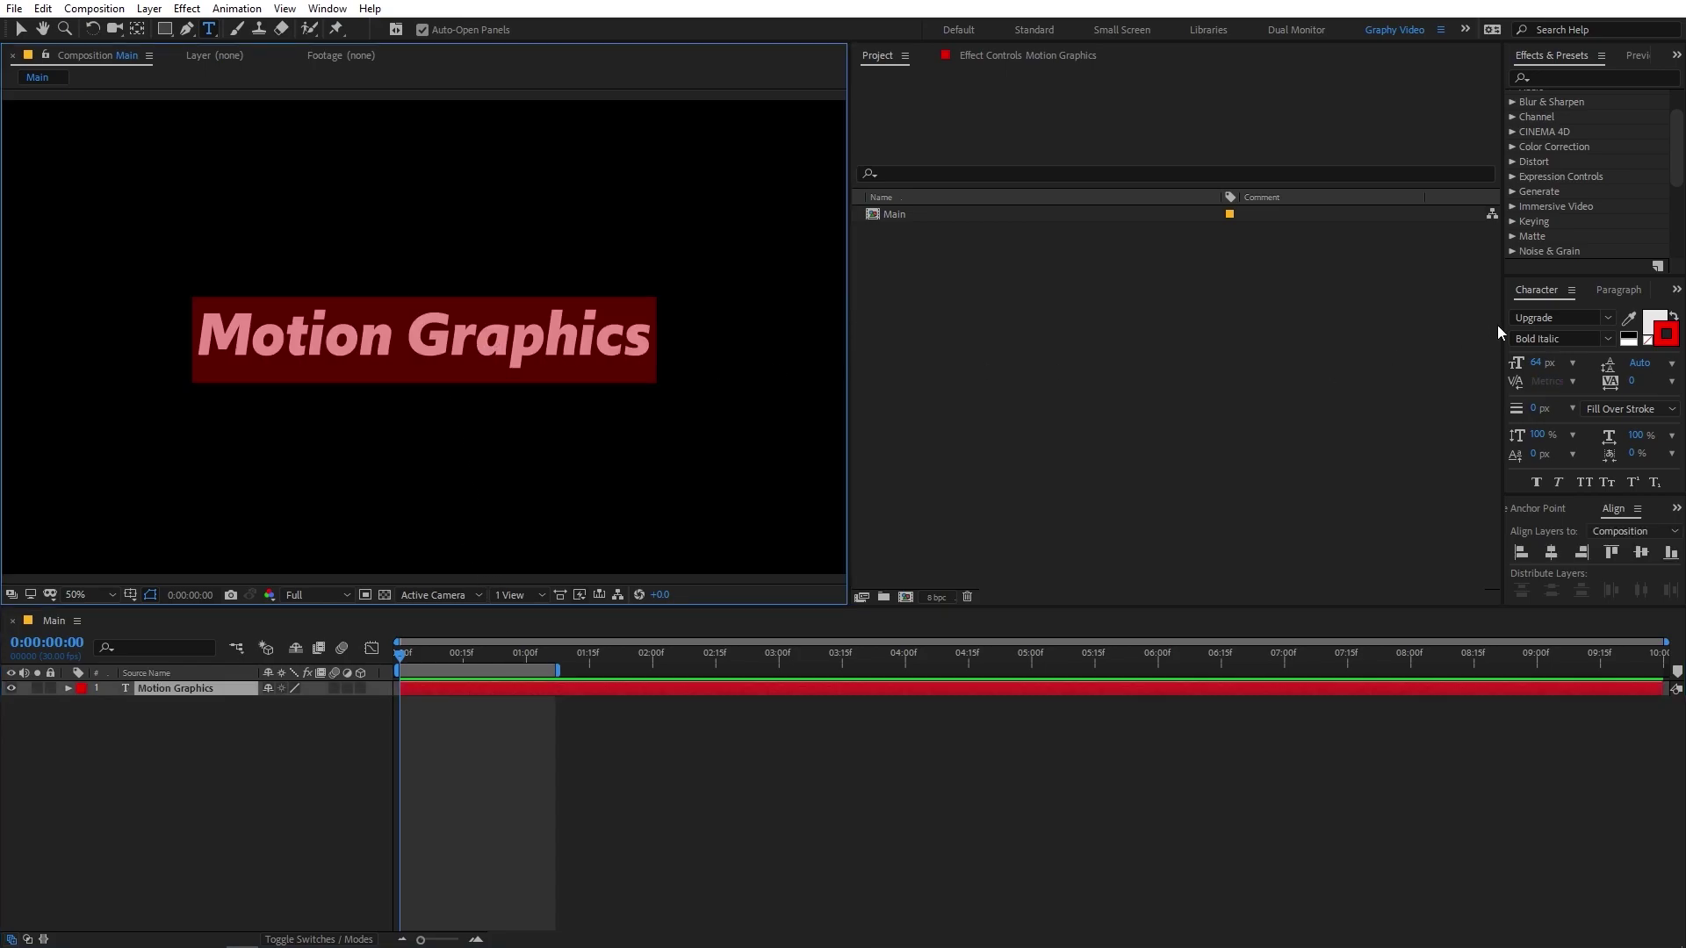
pyautogui.click(1585, 331)
pyautogui.write('mod')
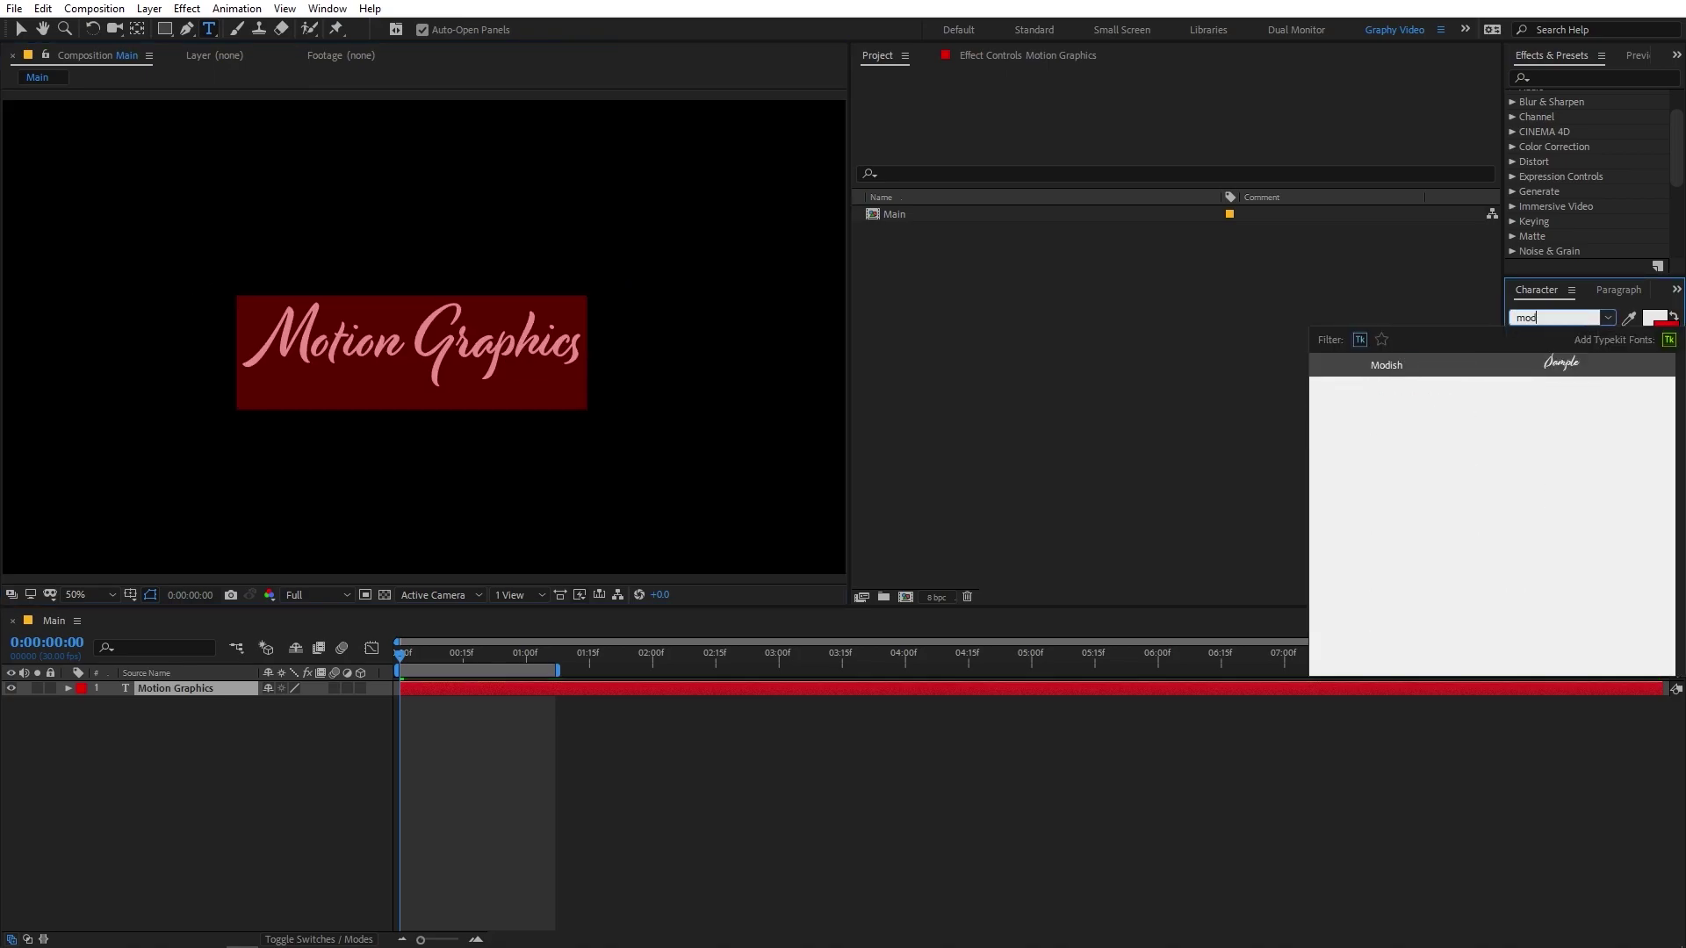
pyautogui.press('Escape')
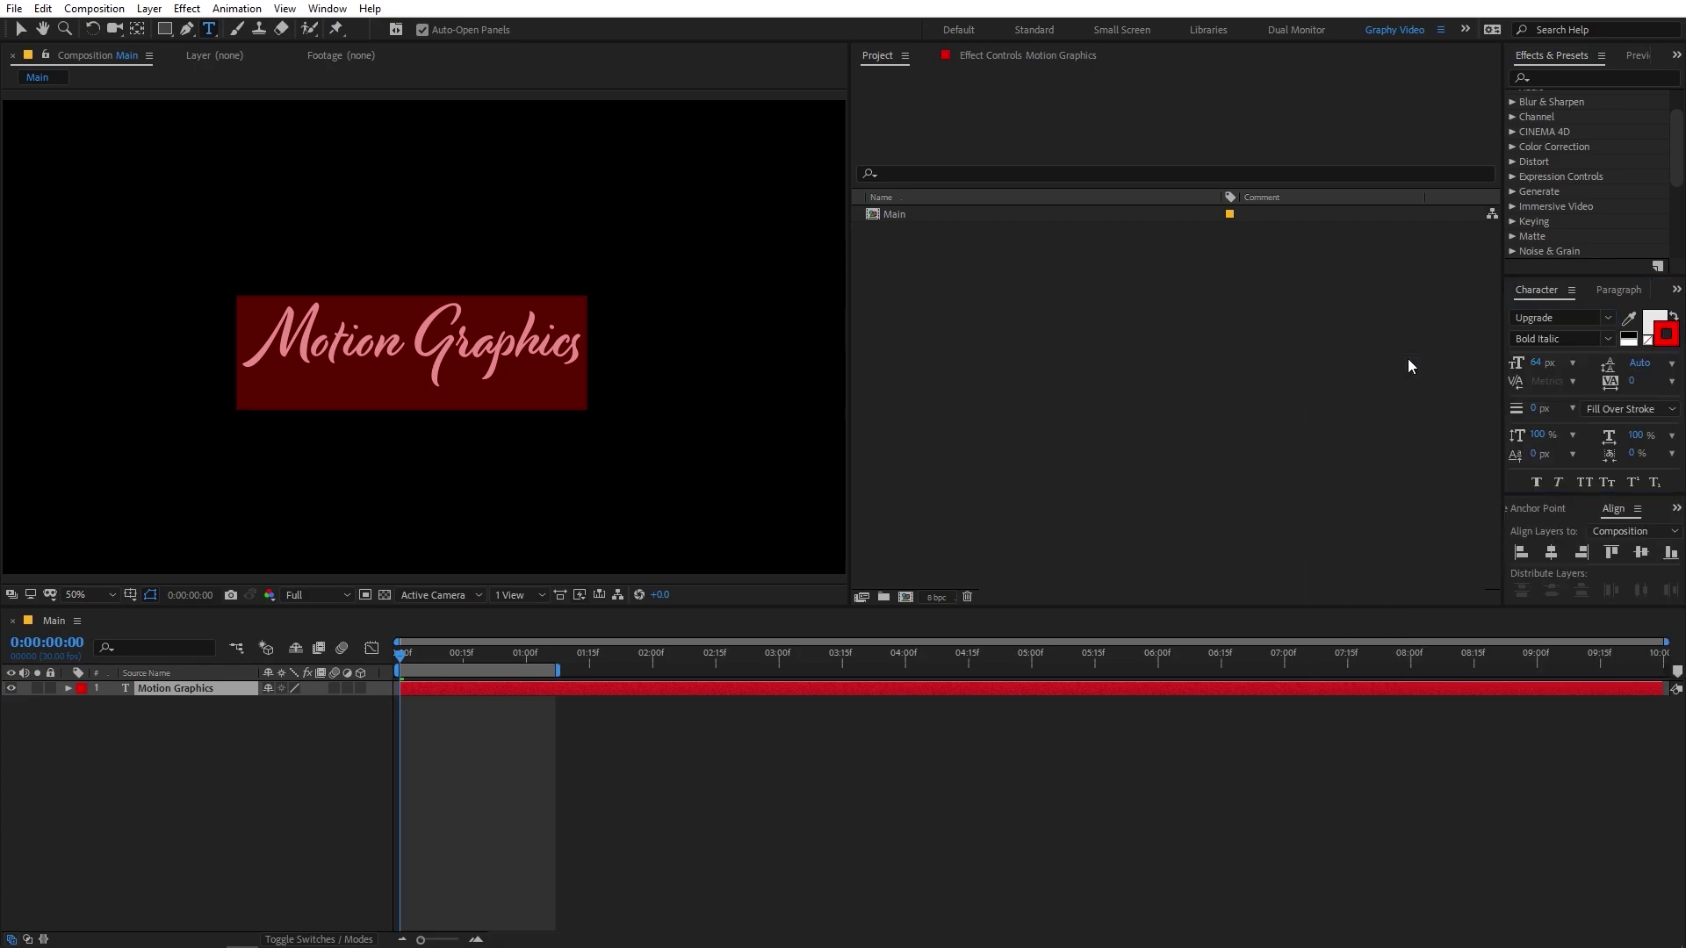
pyautogui.click(476, 360)
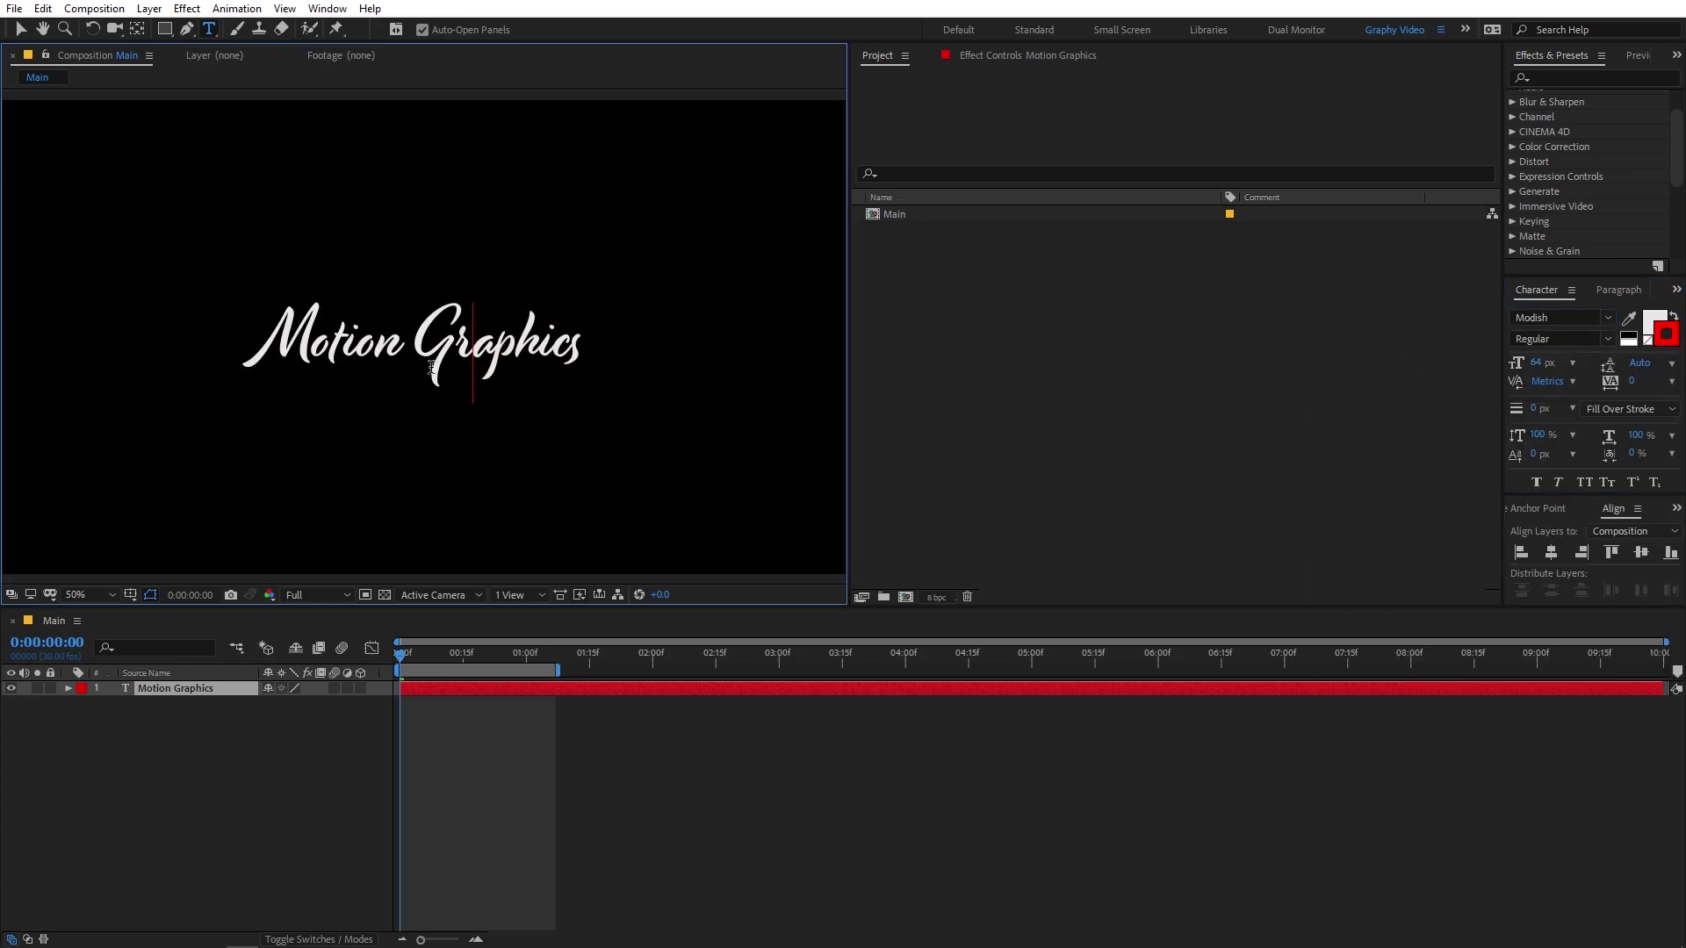
# Deselect the title, choose the Pen tool and set new shapes' fill to None
pyautogui.press('Escape')
pyautogui.press('v')
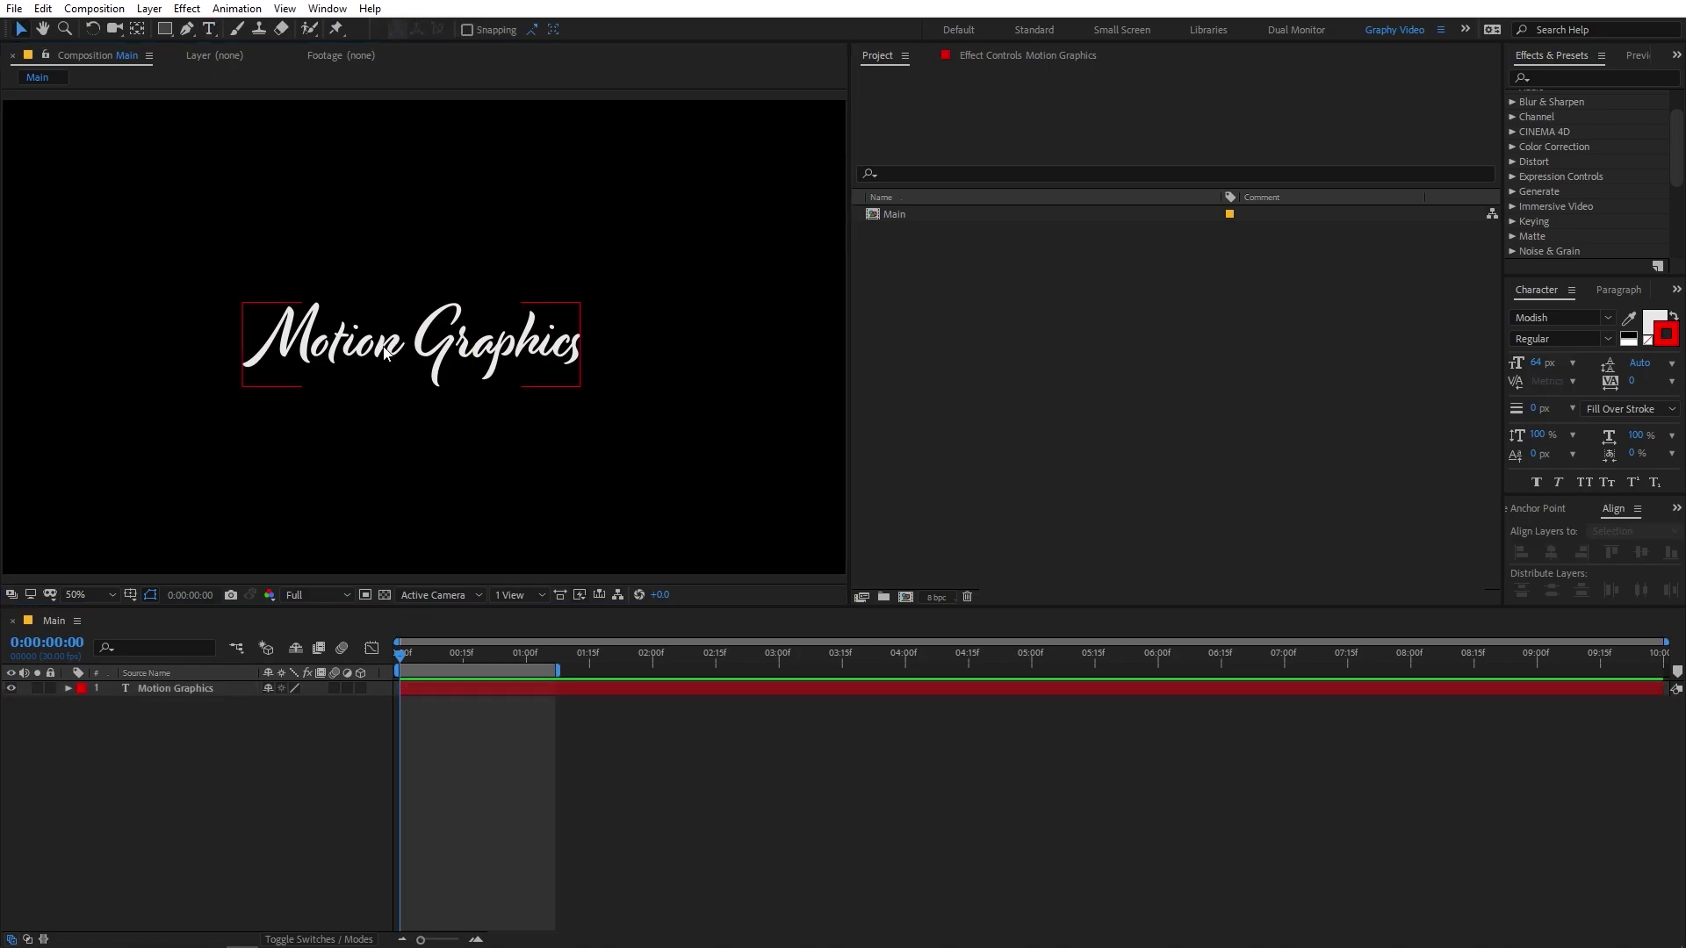
pyautogui.click(221, 113)
pyautogui.click(190, 31)
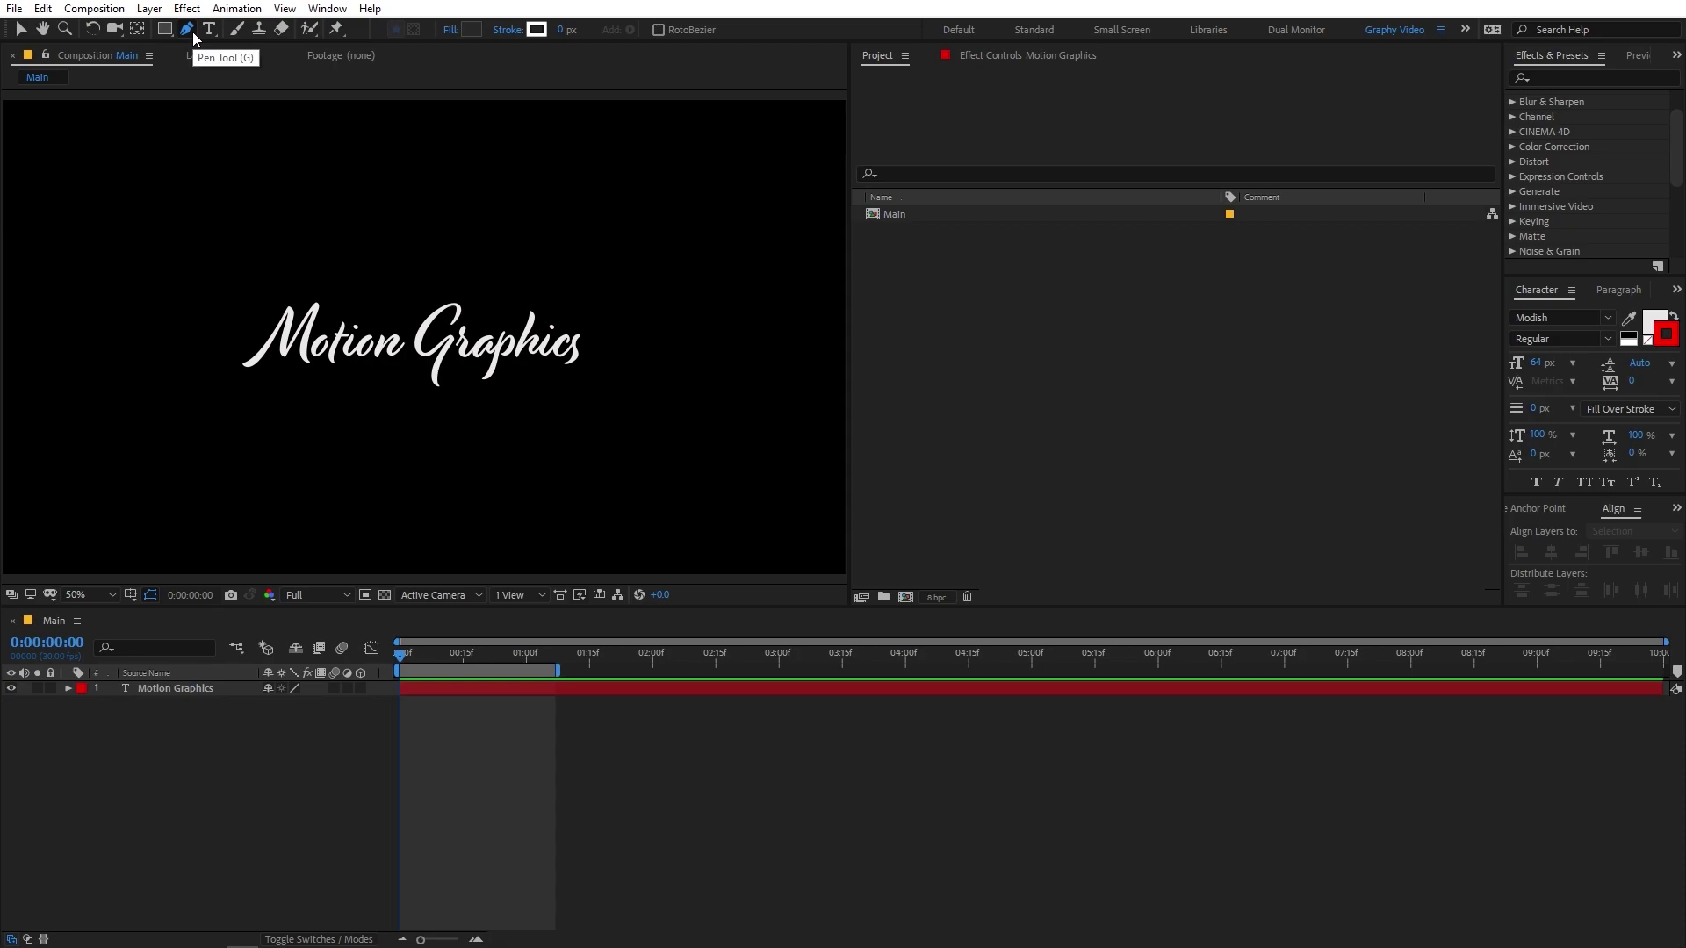
pyautogui.click(451, 30)
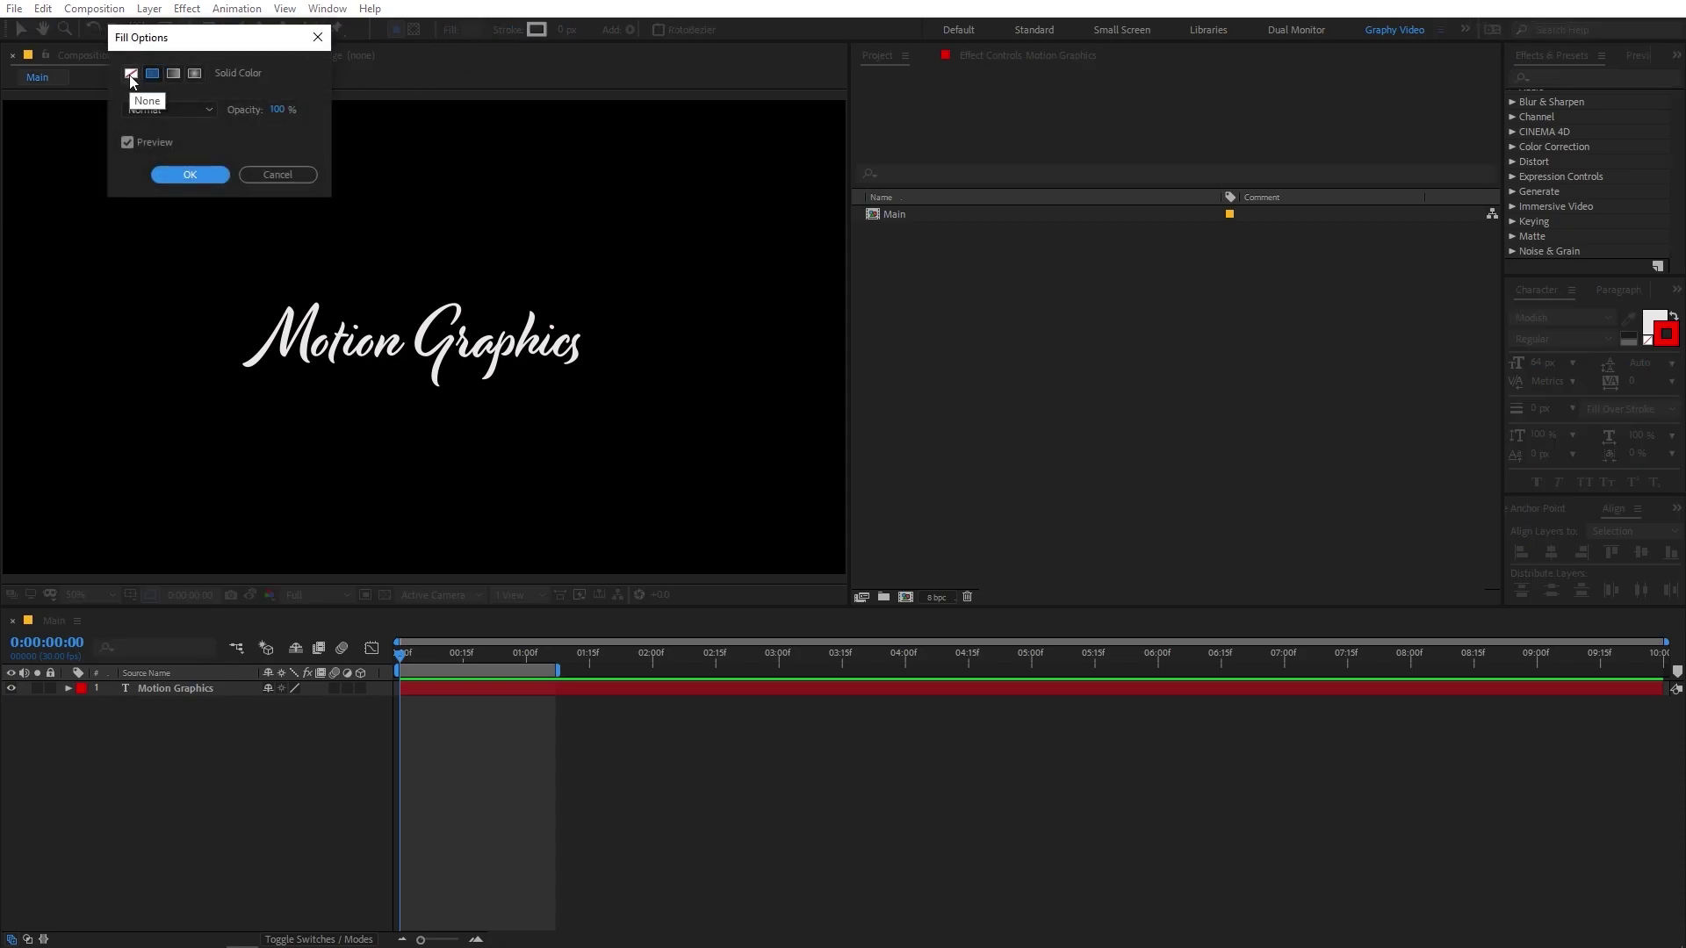
pyautogui.click(131, 74)
pyautogui.click(190, 175)
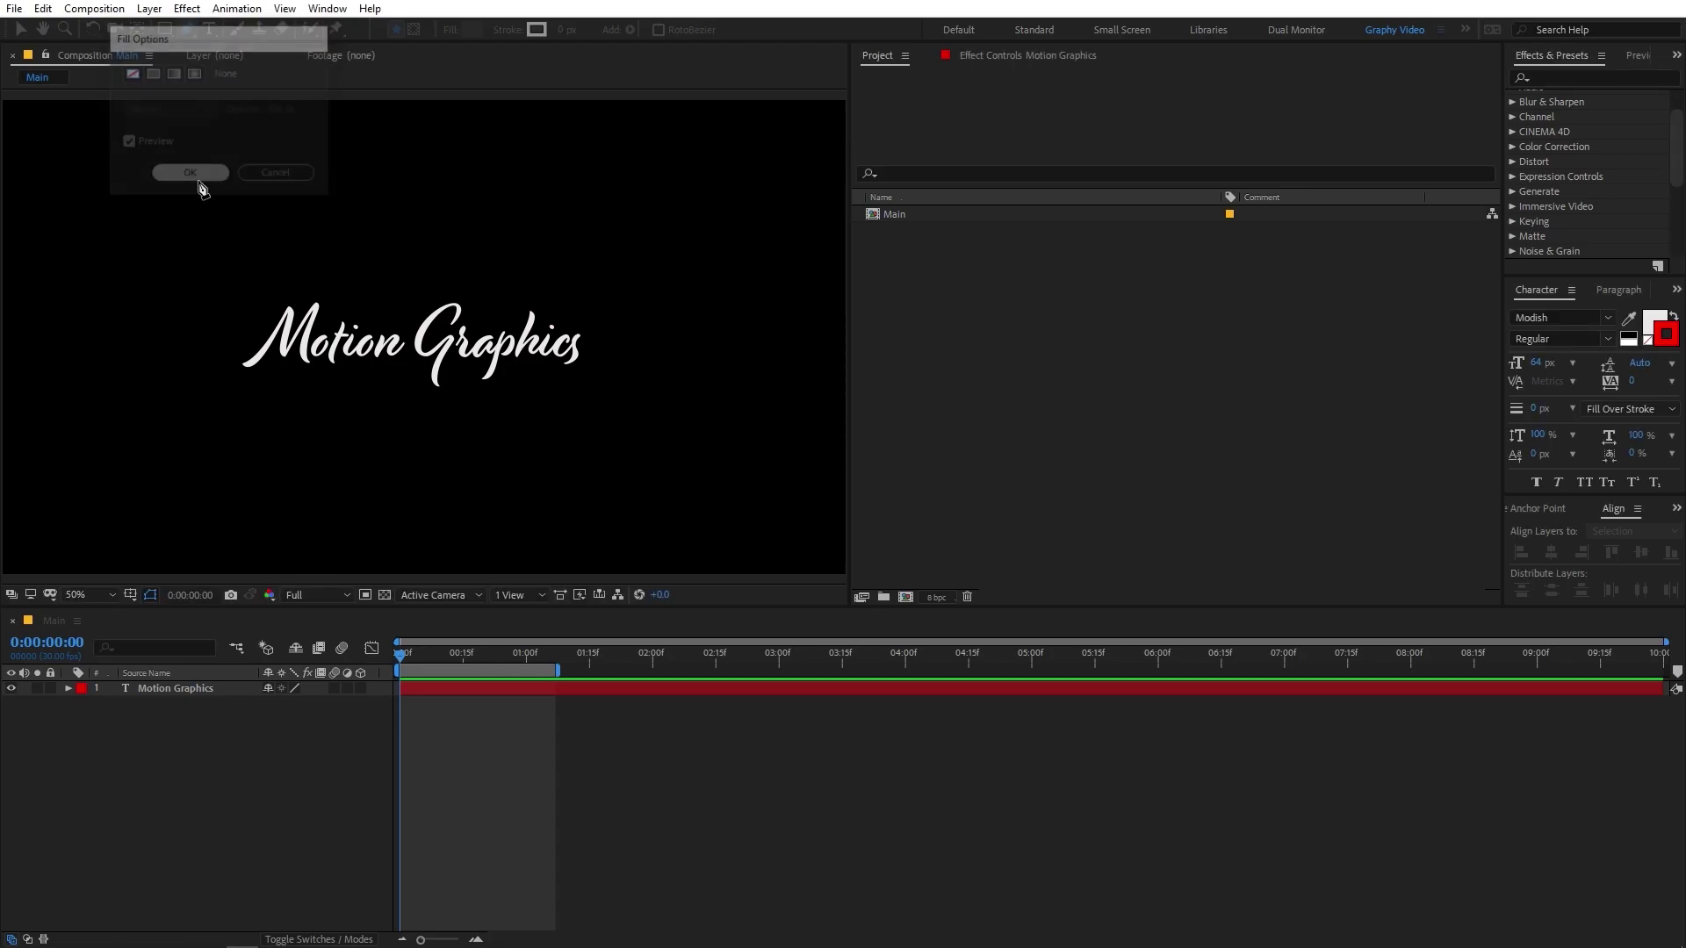
# Set the Pen tool's stroke colour to pure red FF0000
pyautogui.click(534, 32)
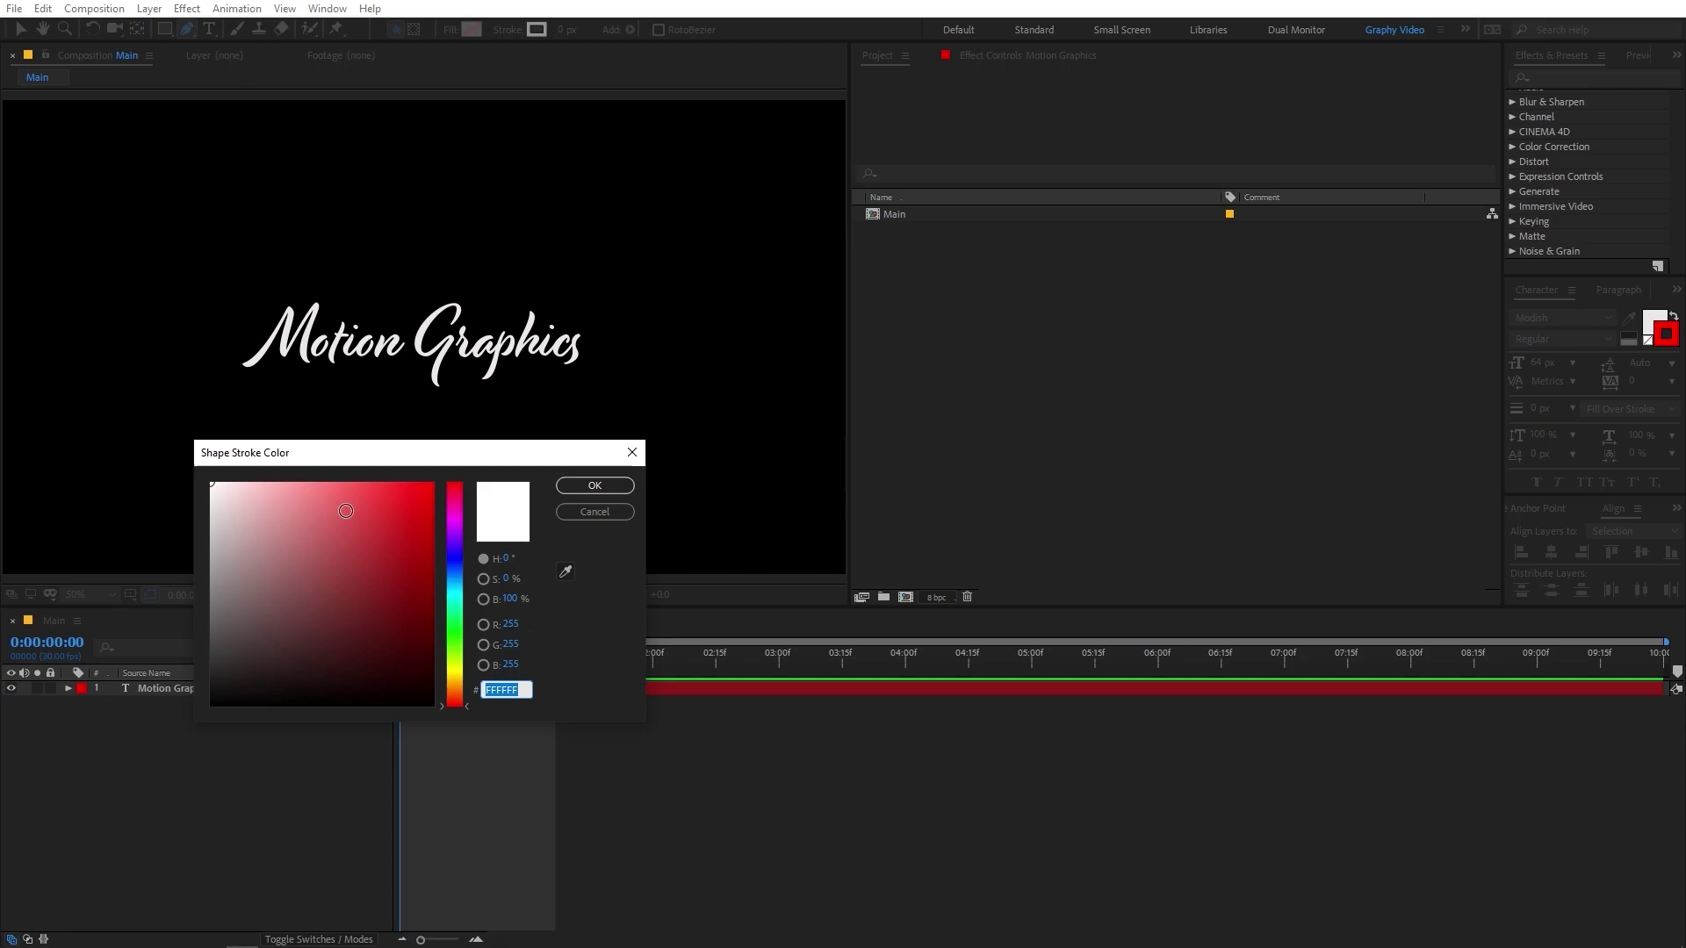
pyautogui.click(466, 468)
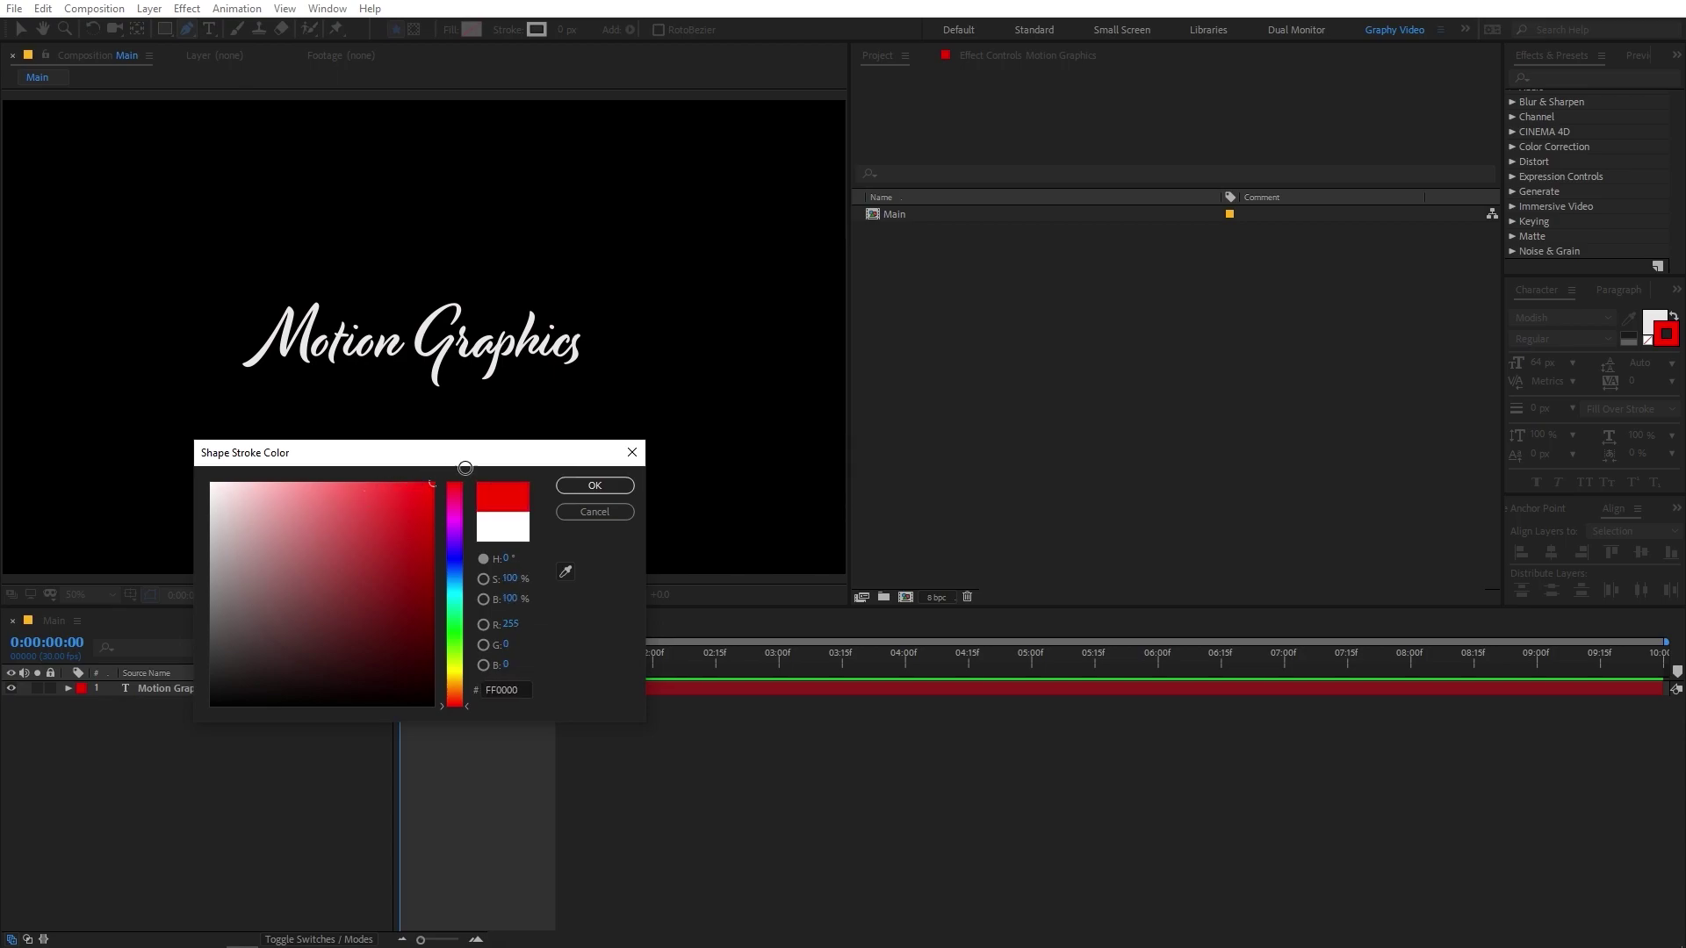
pyautogui.click(595, 488)
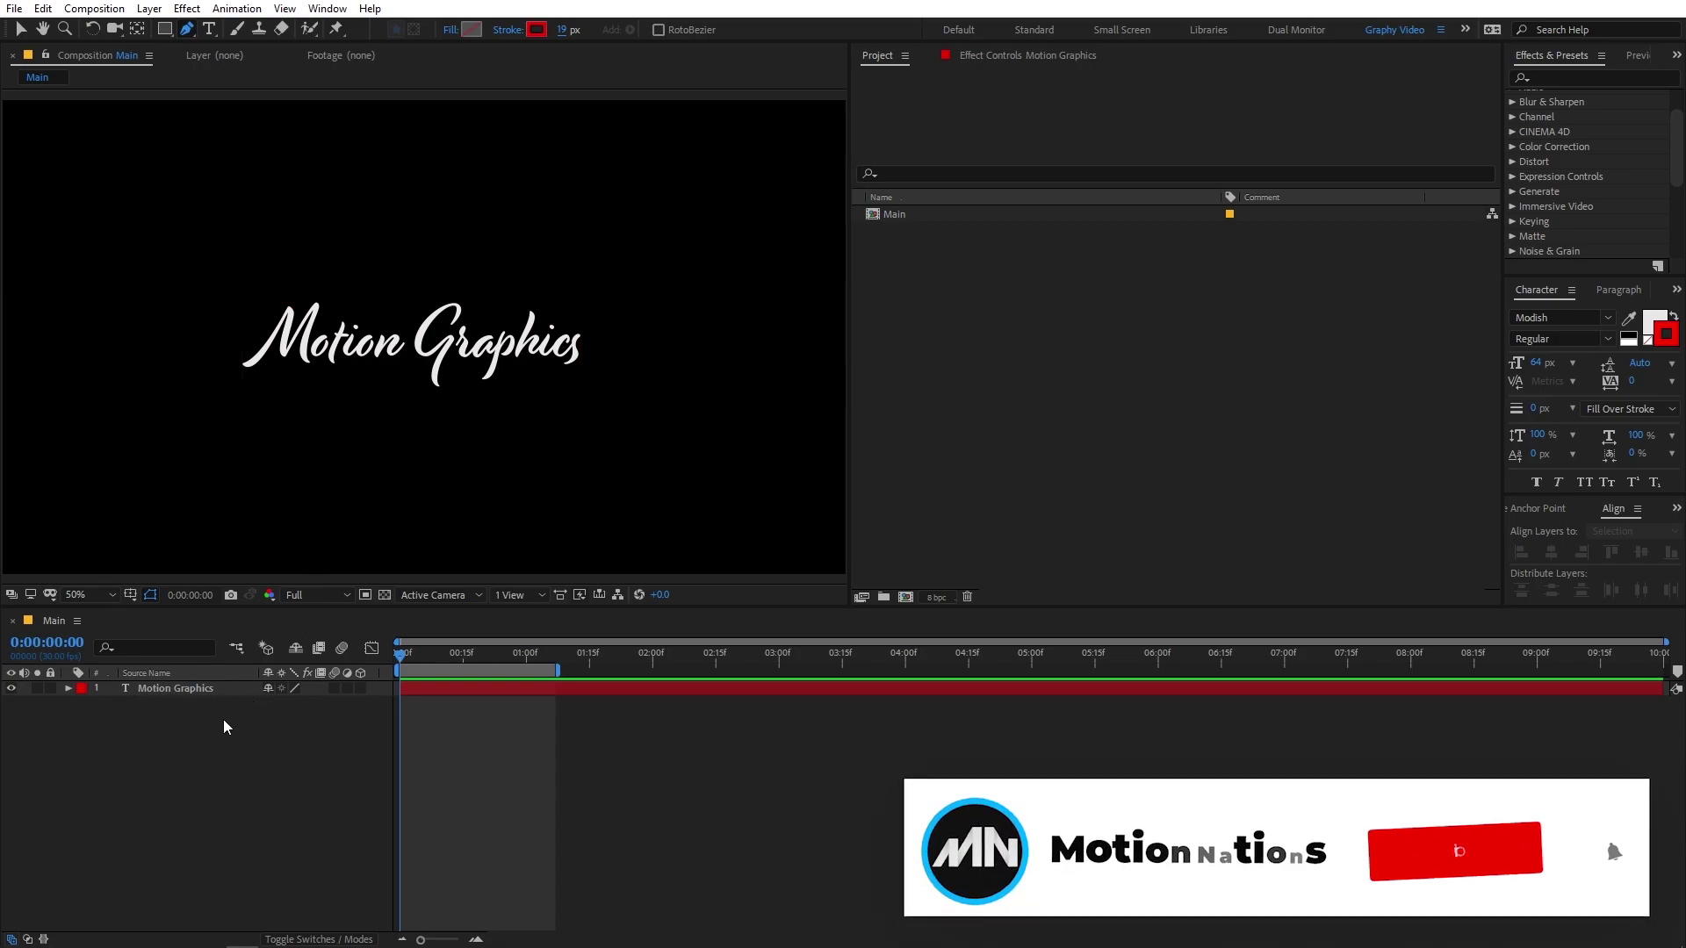
# Set the stroke width to 19 px and place the first pen point just left of the M
pyautogui.click(213, 743)
pyautogui.click(187, 692)
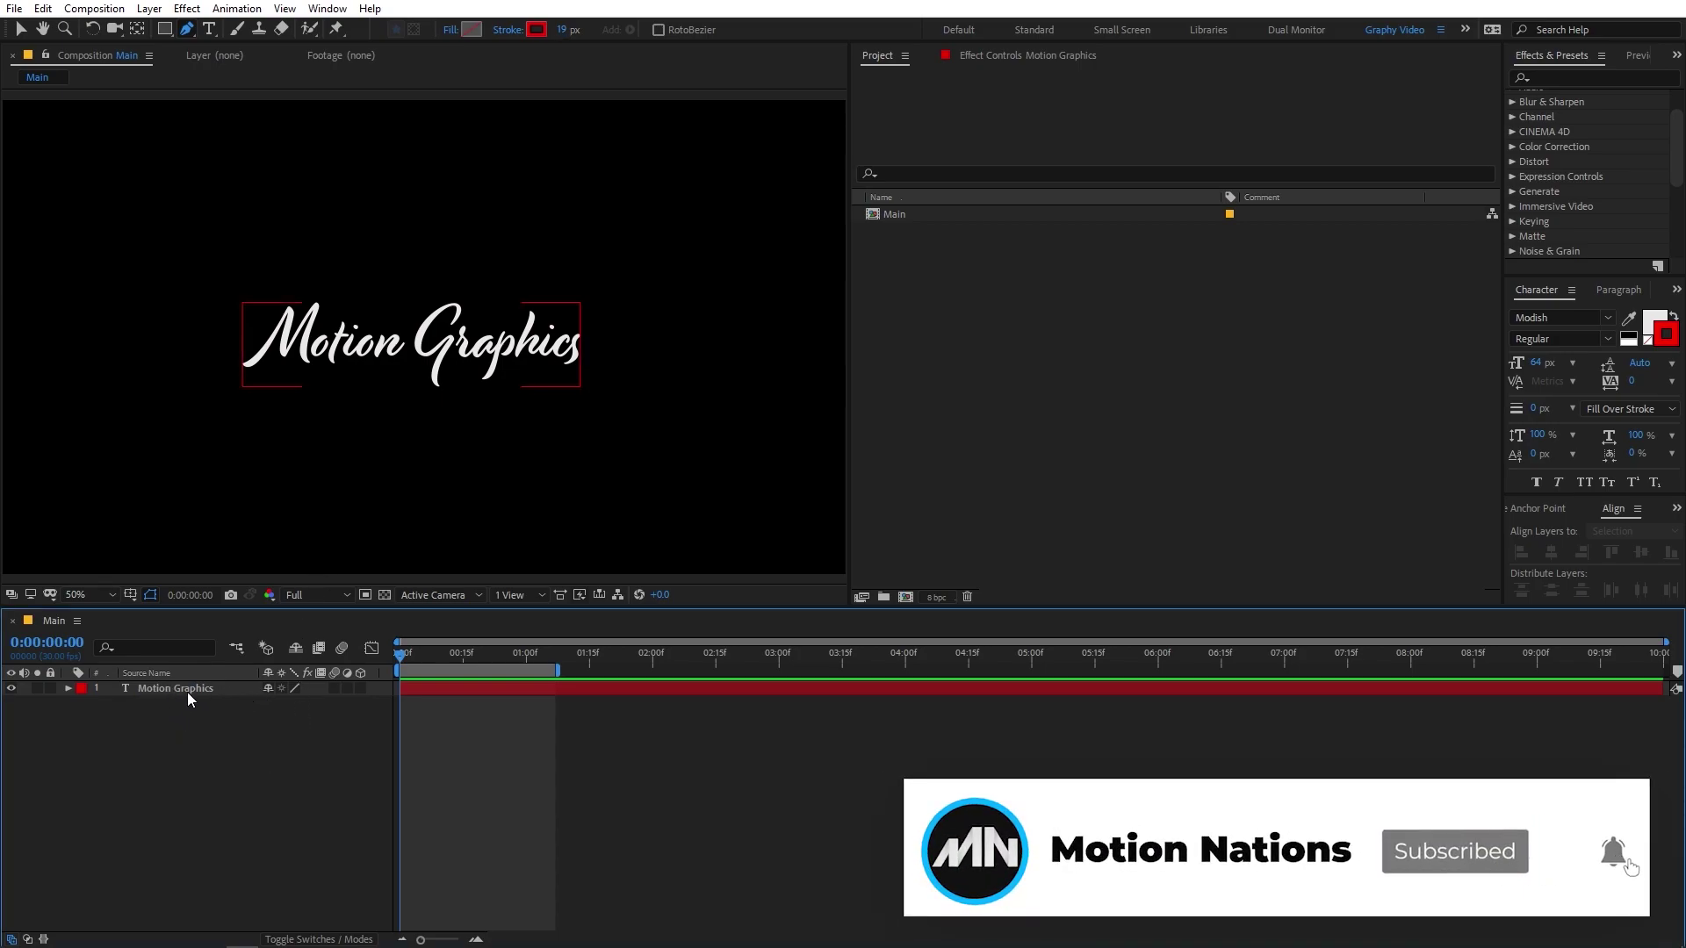
pyautogui.press('Return')
pyautogui.click(219, 751)
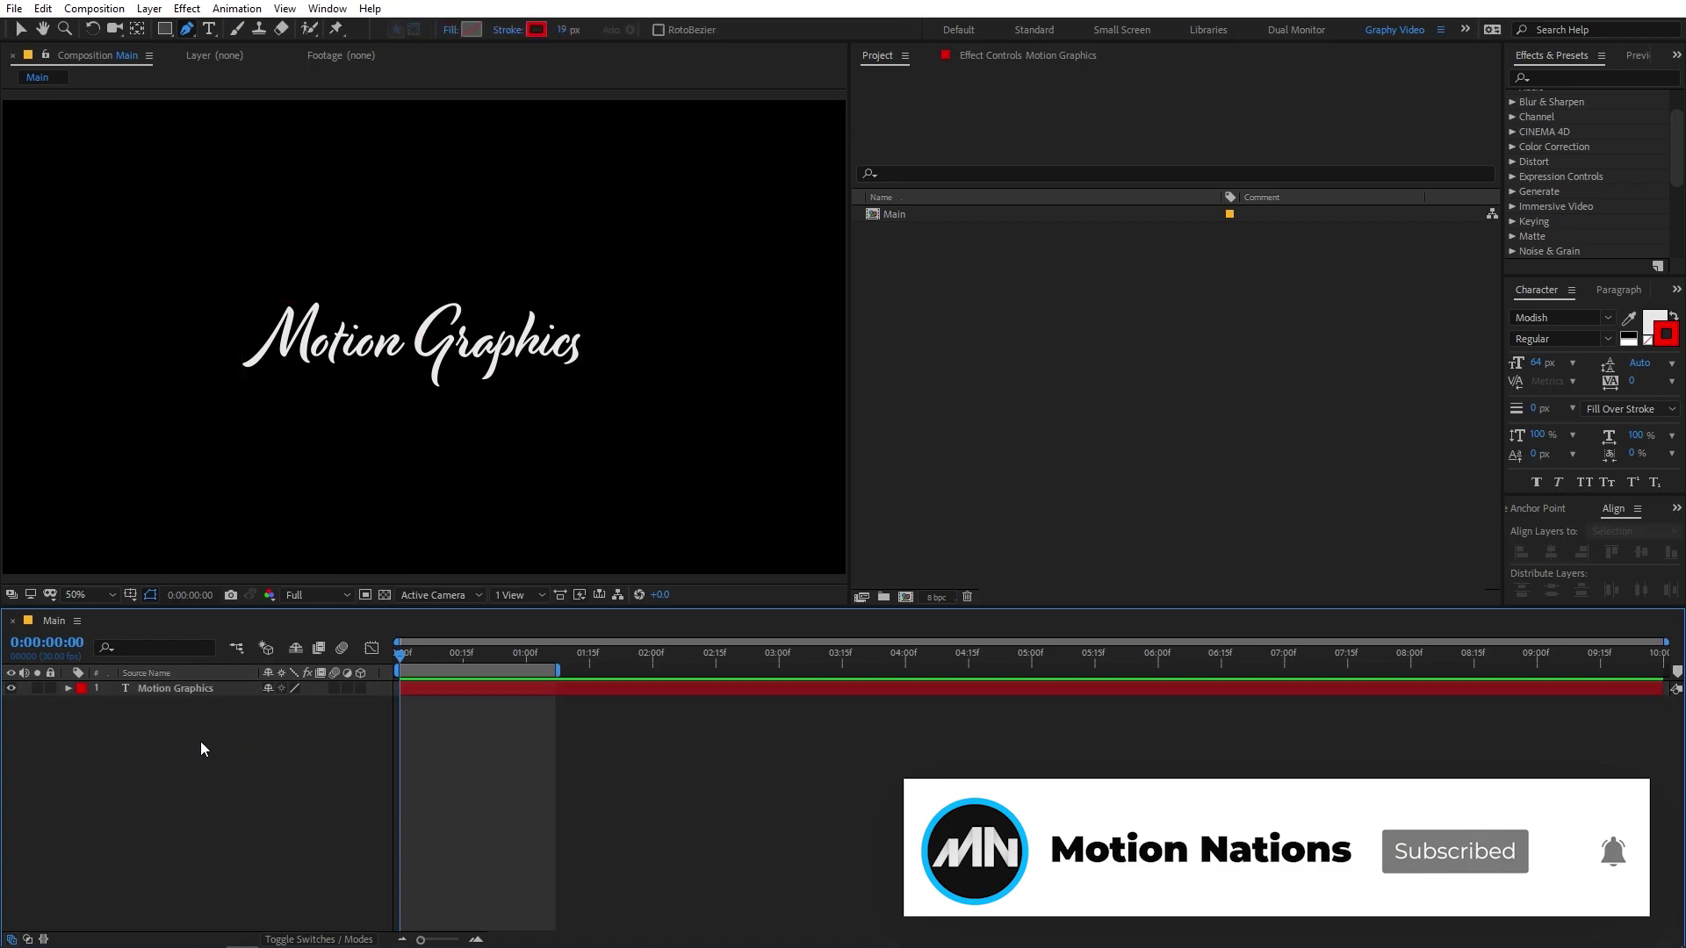
pyautogui.click(234, 369)
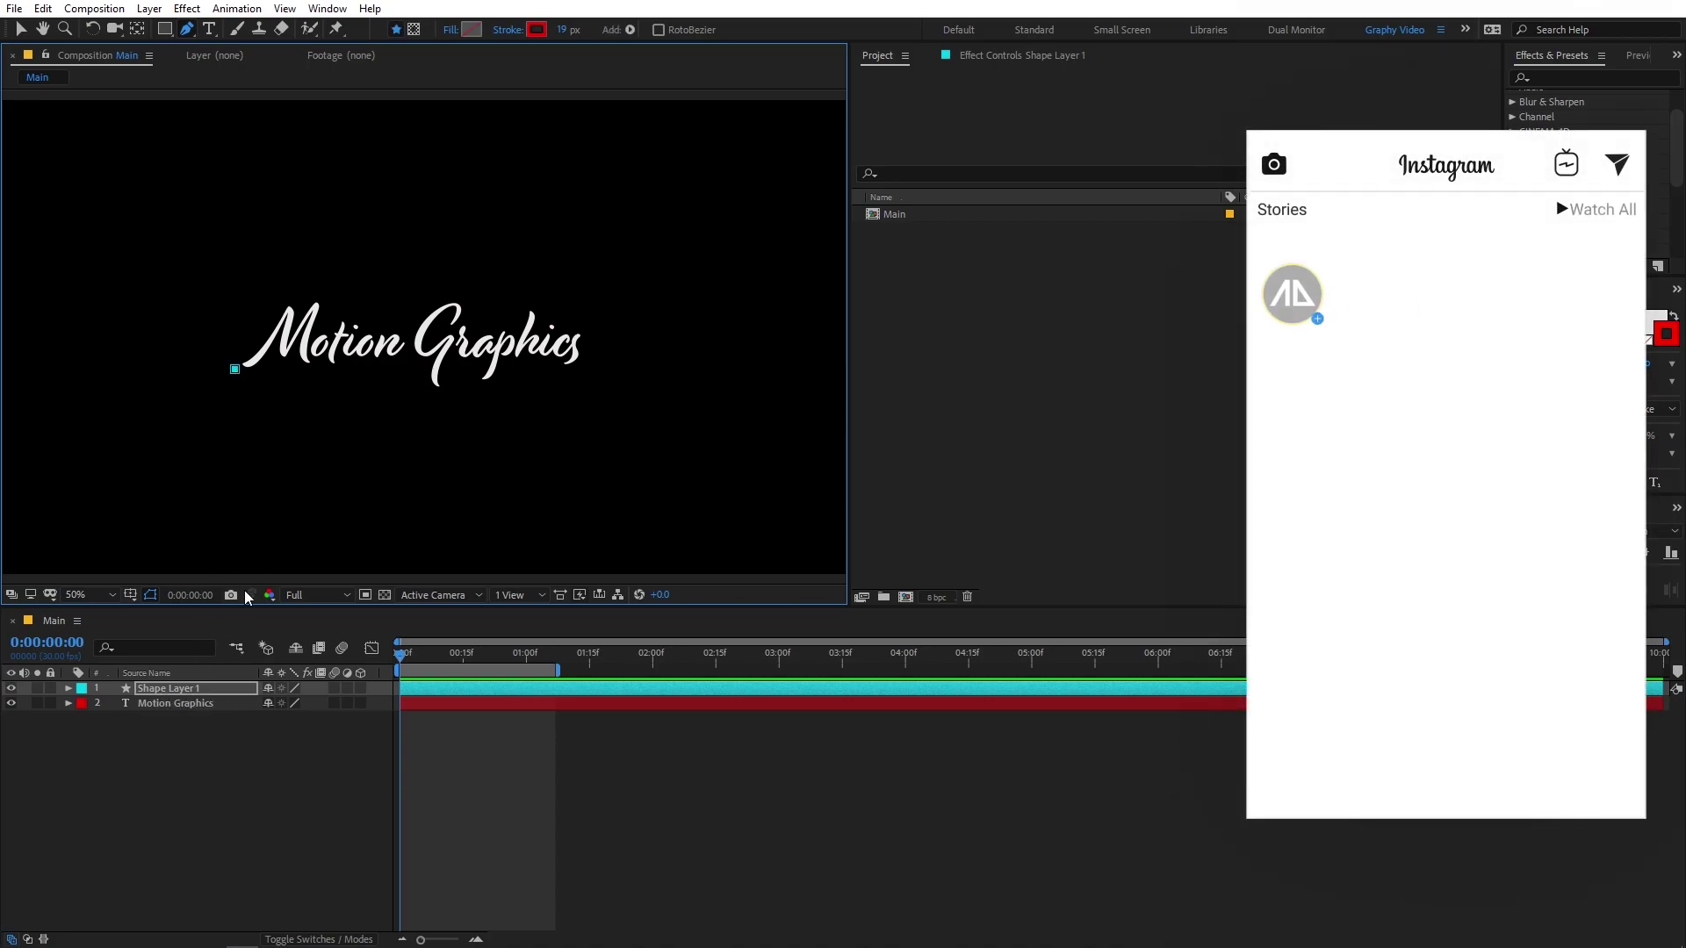
# Trace the M's upstroke with curved points, thickening the stroke to 34 px
pyautogui.click(292, 295)
pyautogui.moveTo(295, 303); pyautogui.dragTo(267, 341)
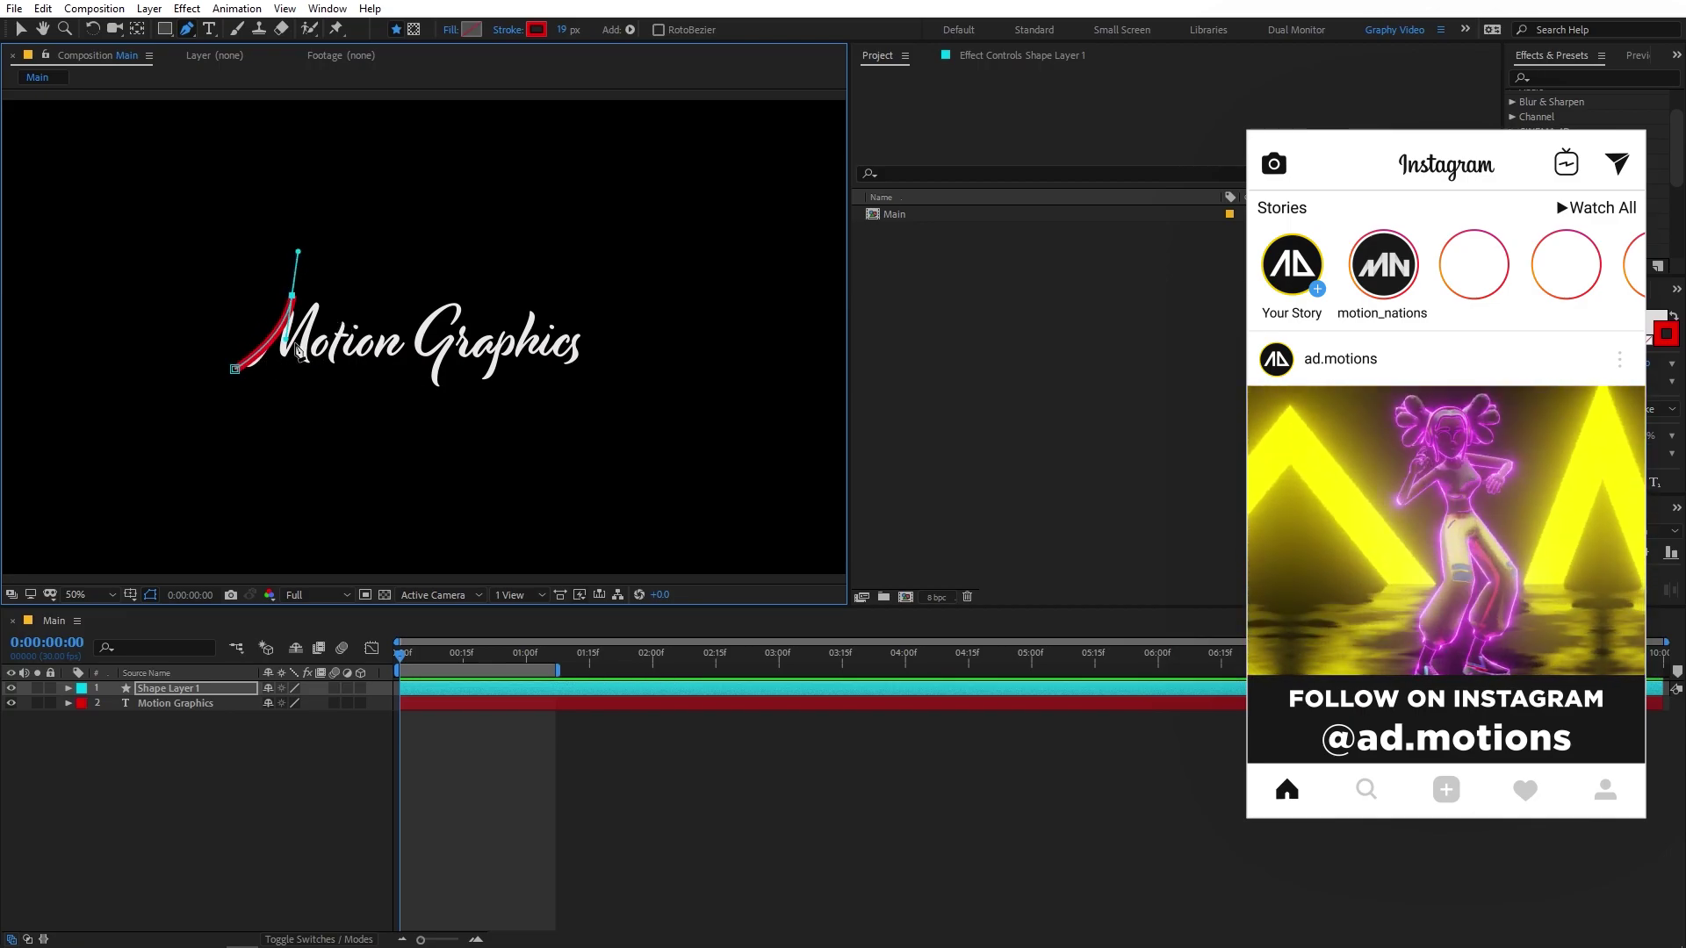
pyautogui.scroll(2, 328, 368)
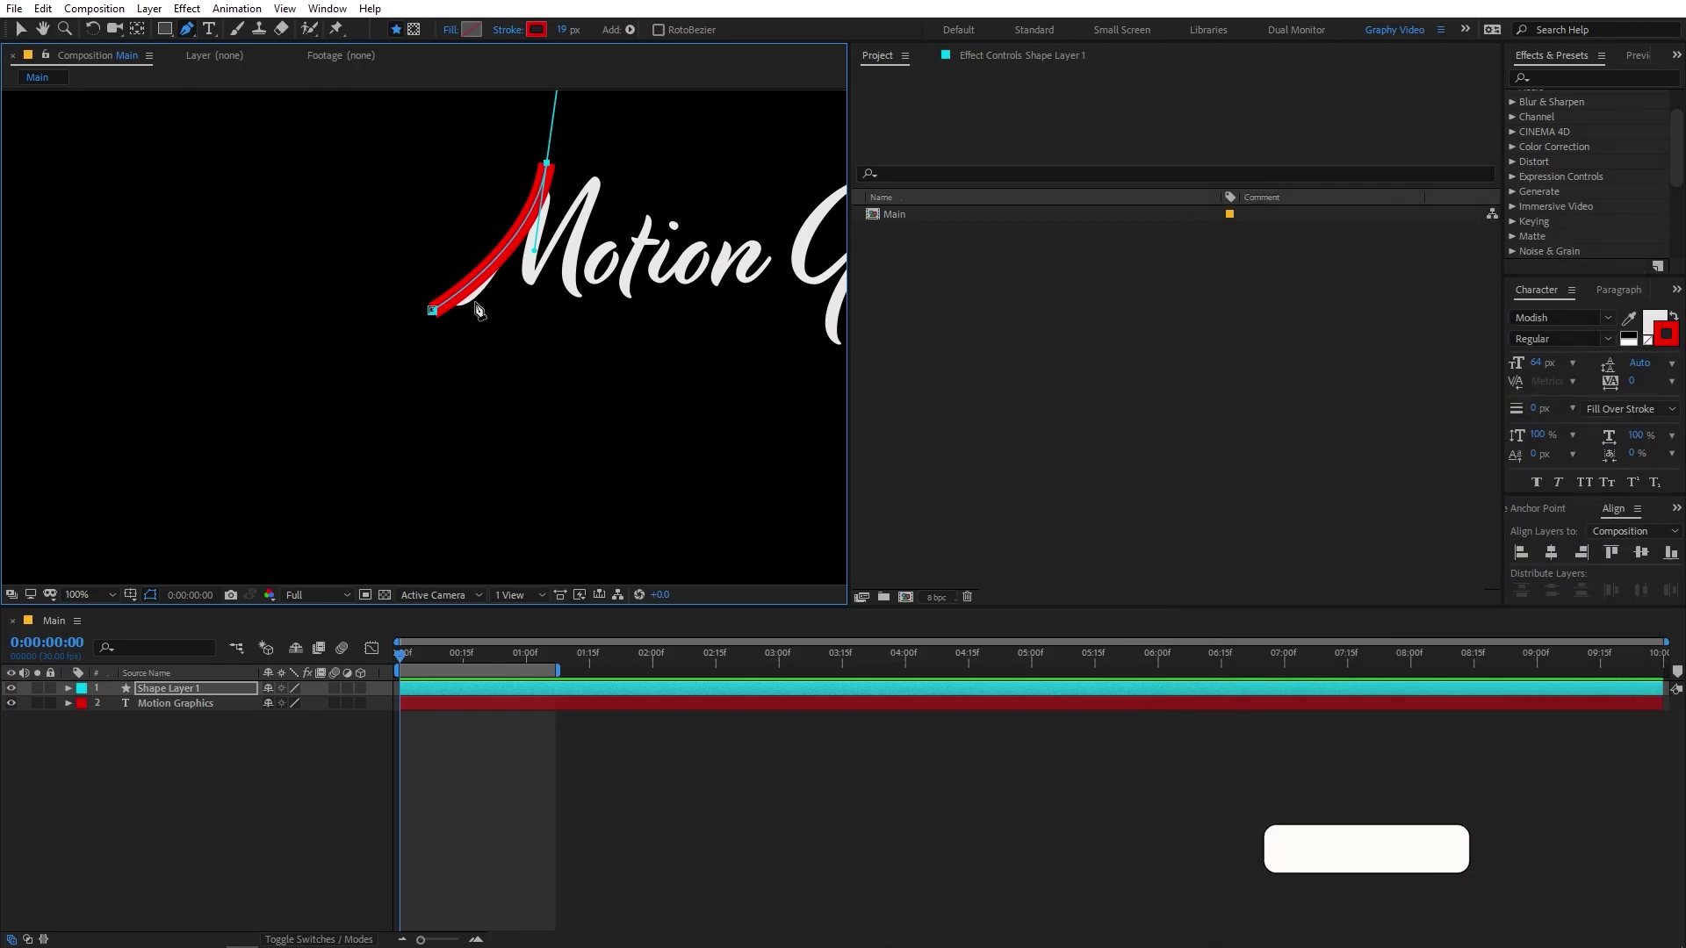
pyautogui.moveTo(562, 29); pyautogui.dragTo(588, 33)
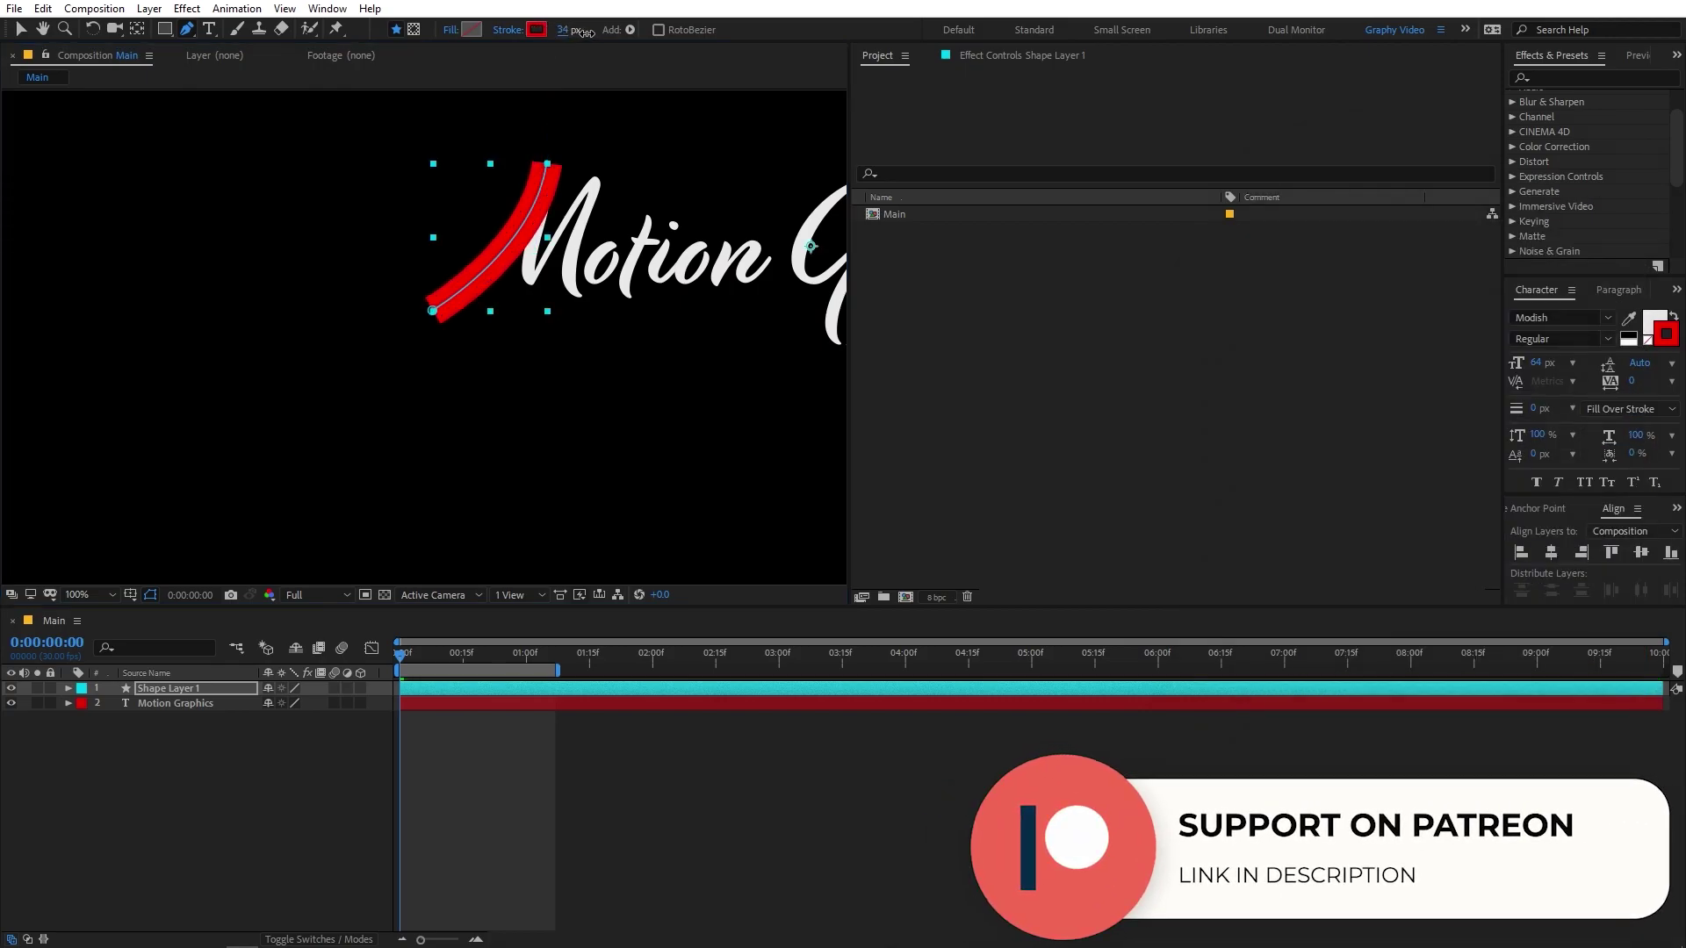
pyautogui.click(548, 166)
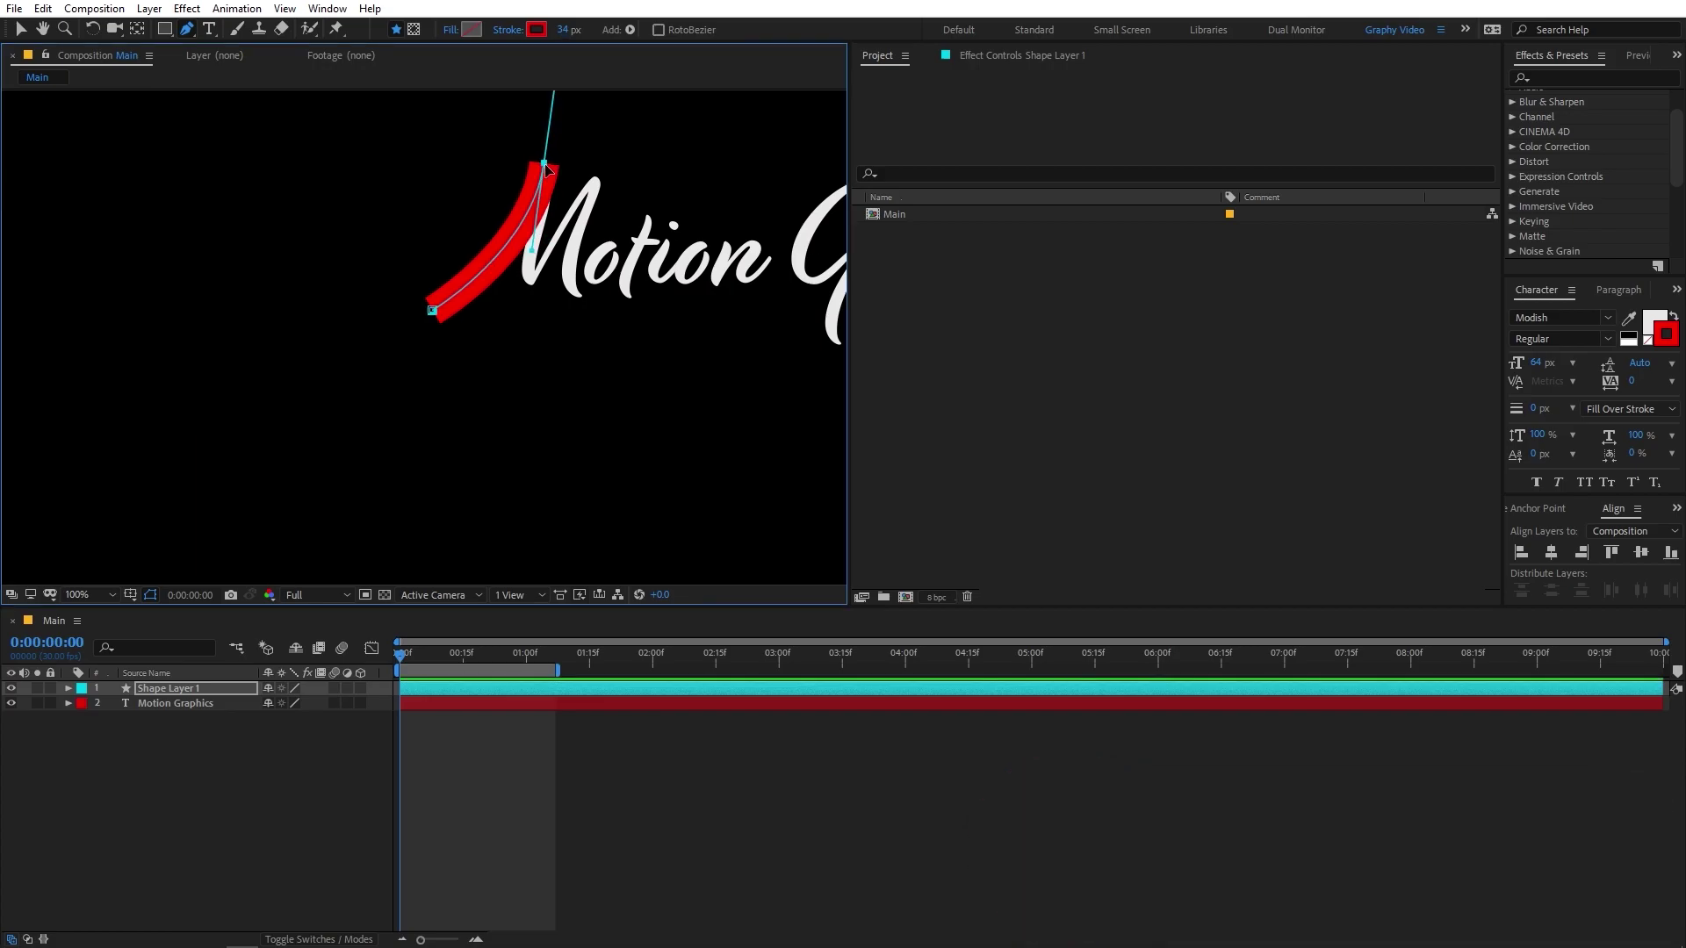
pyautogui.press(',')
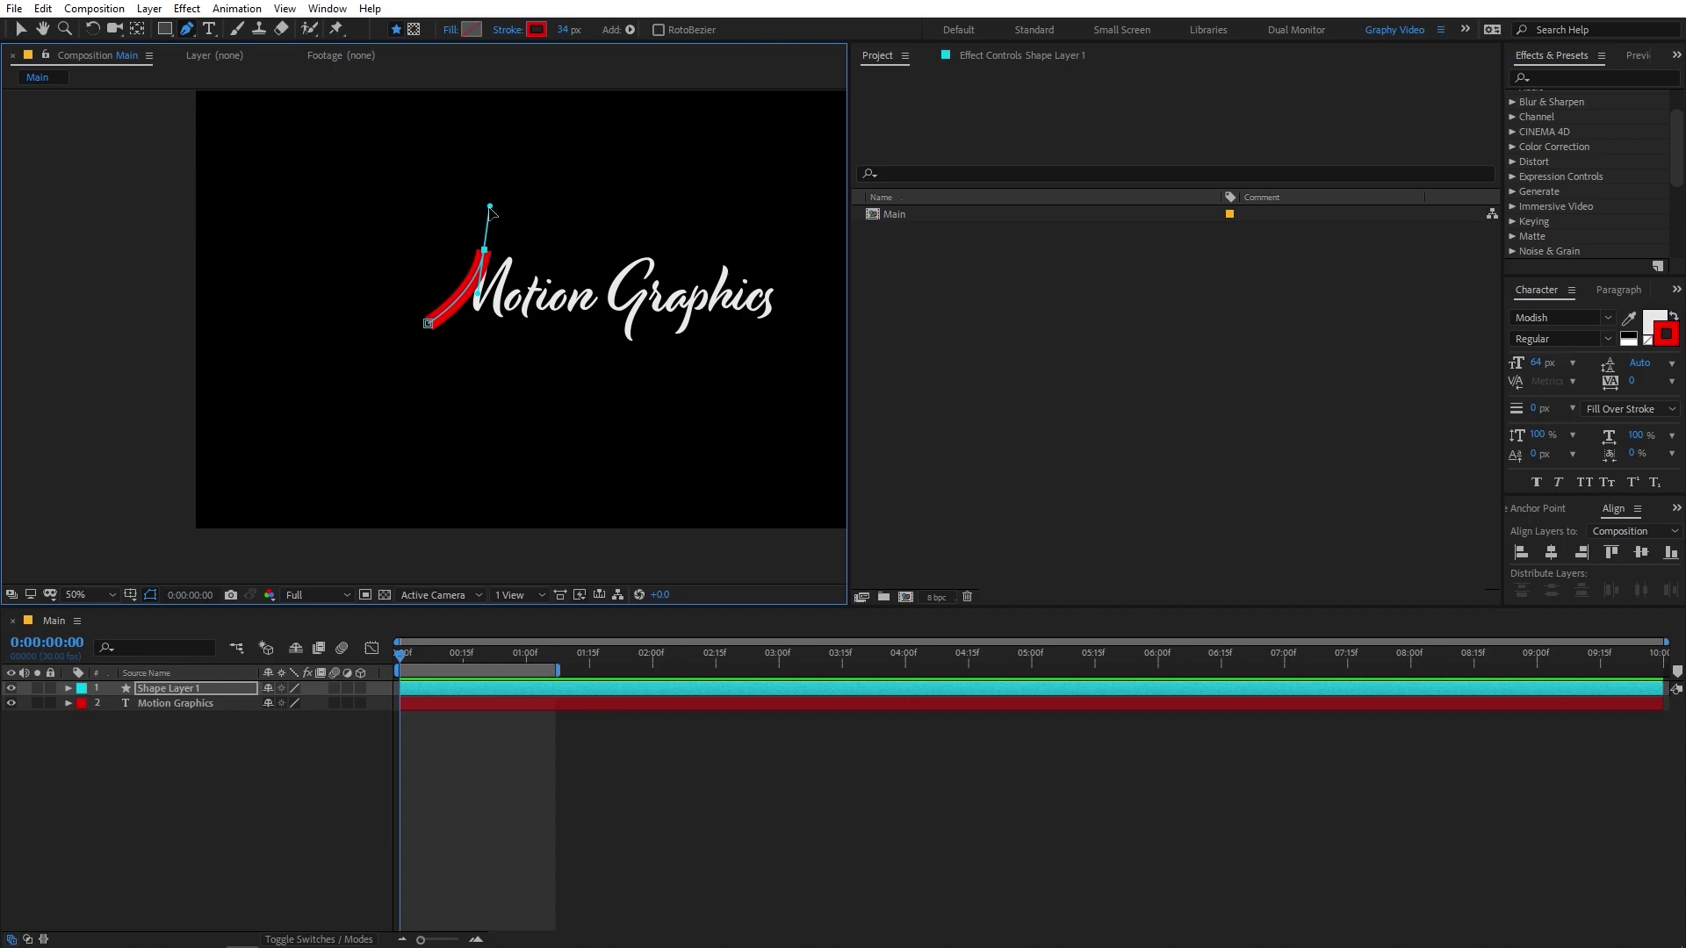
pyautogui.moveTo(490, 208)
pyautogui.mouseDown()
pyautogui.moveTo(516, 265)
pyautogui.moveTo(482, 288)
pyautogui.mouseUp()
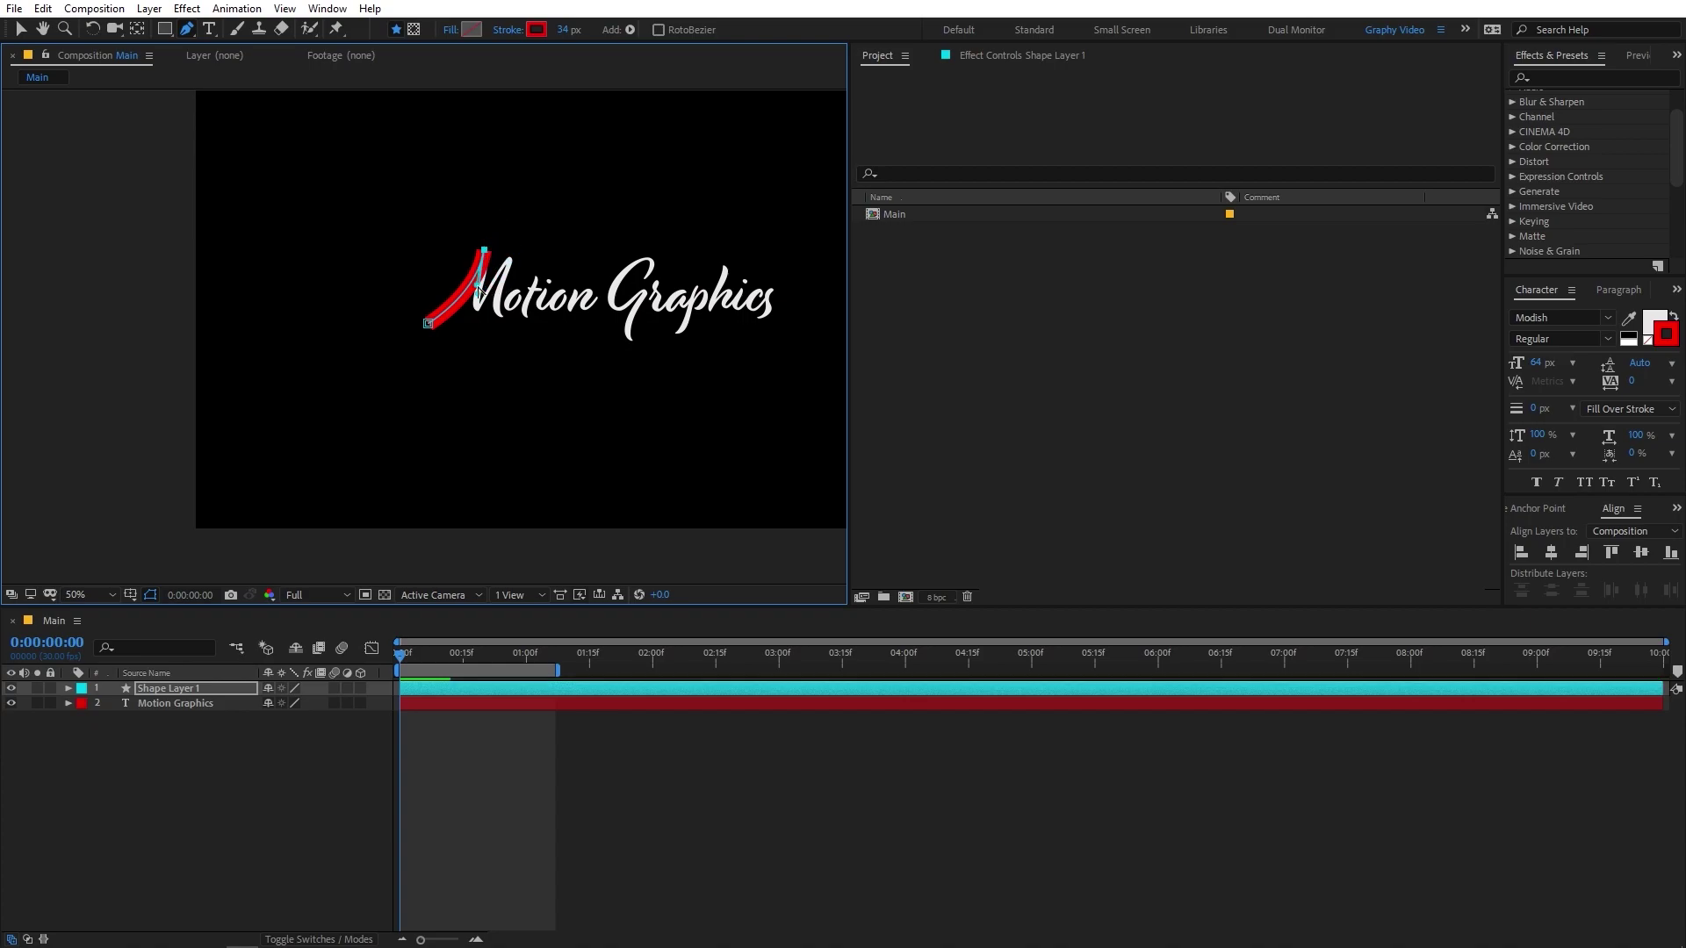
pyautogui.press('.')
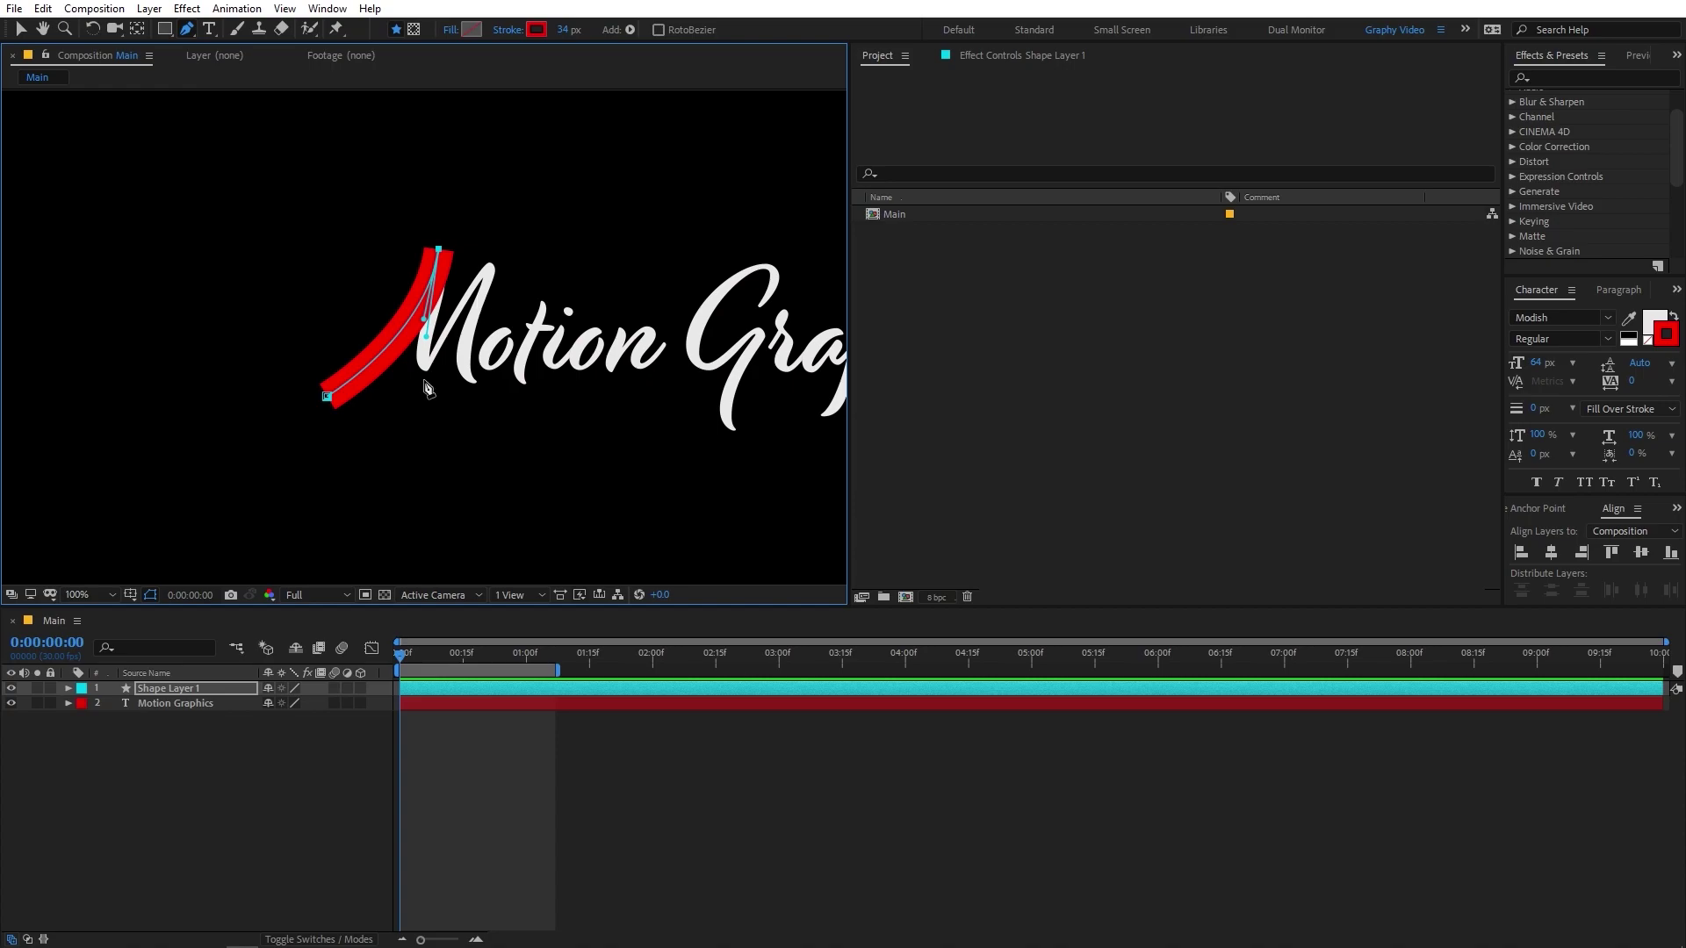
# Continue the path down through the M's humps and thin the stroke to 29.2 px
pyautogui.click(423, 379)
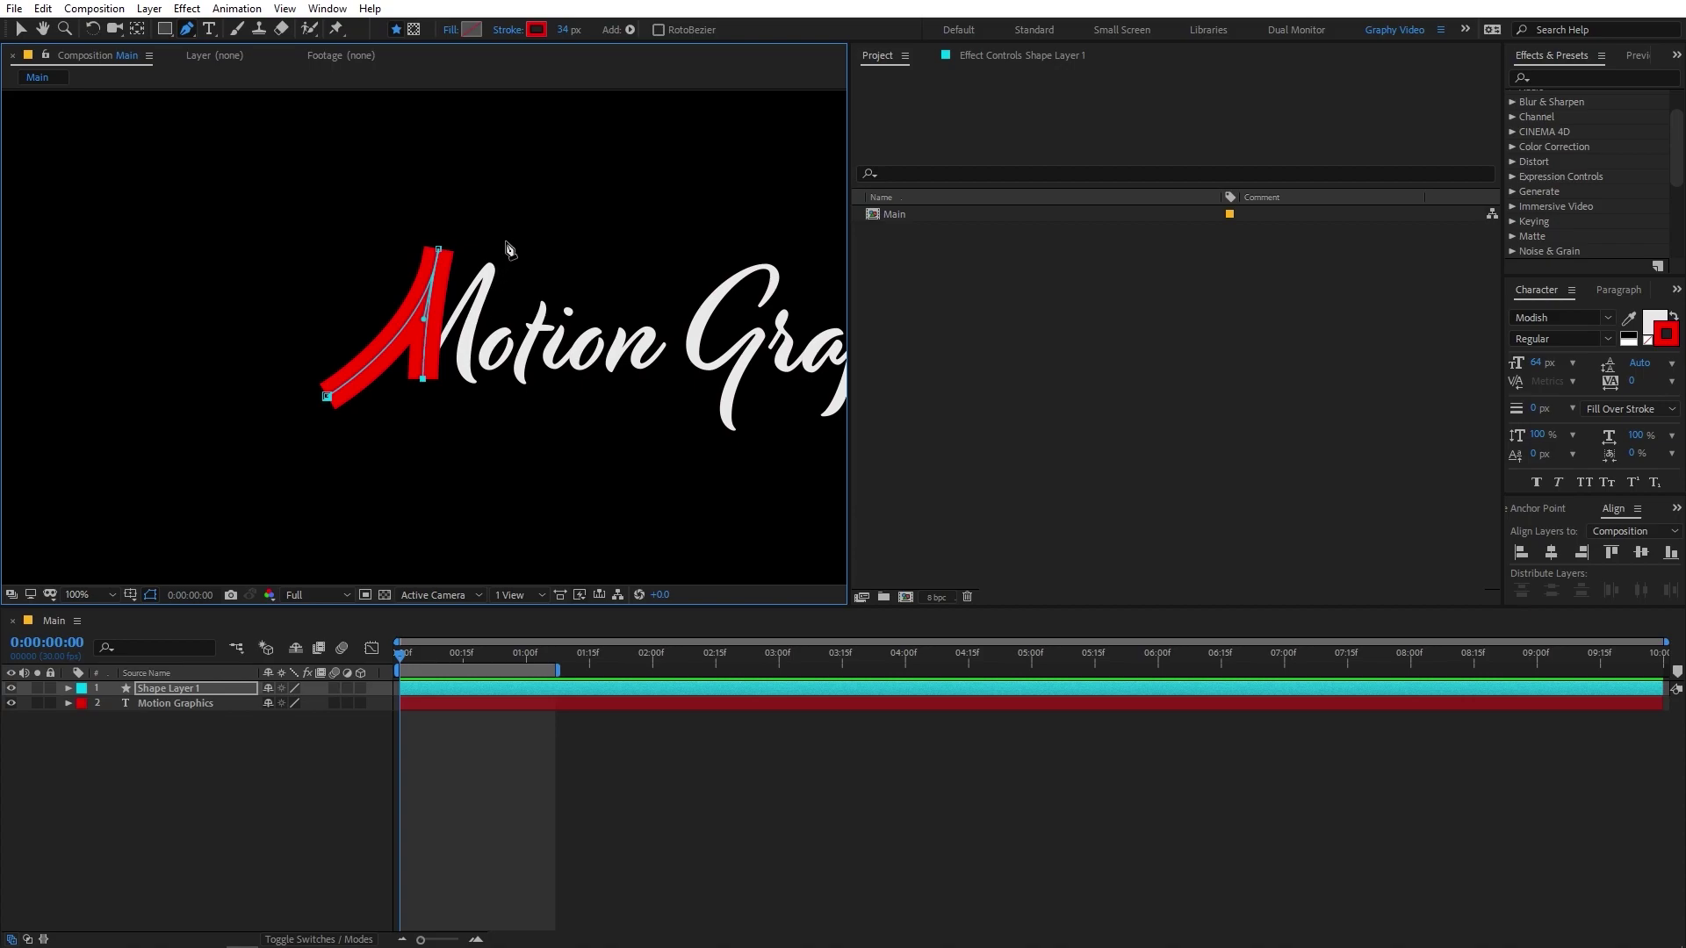
pyautogui.moveTo(510, 243); pyautogui.dragTo(546, 243)
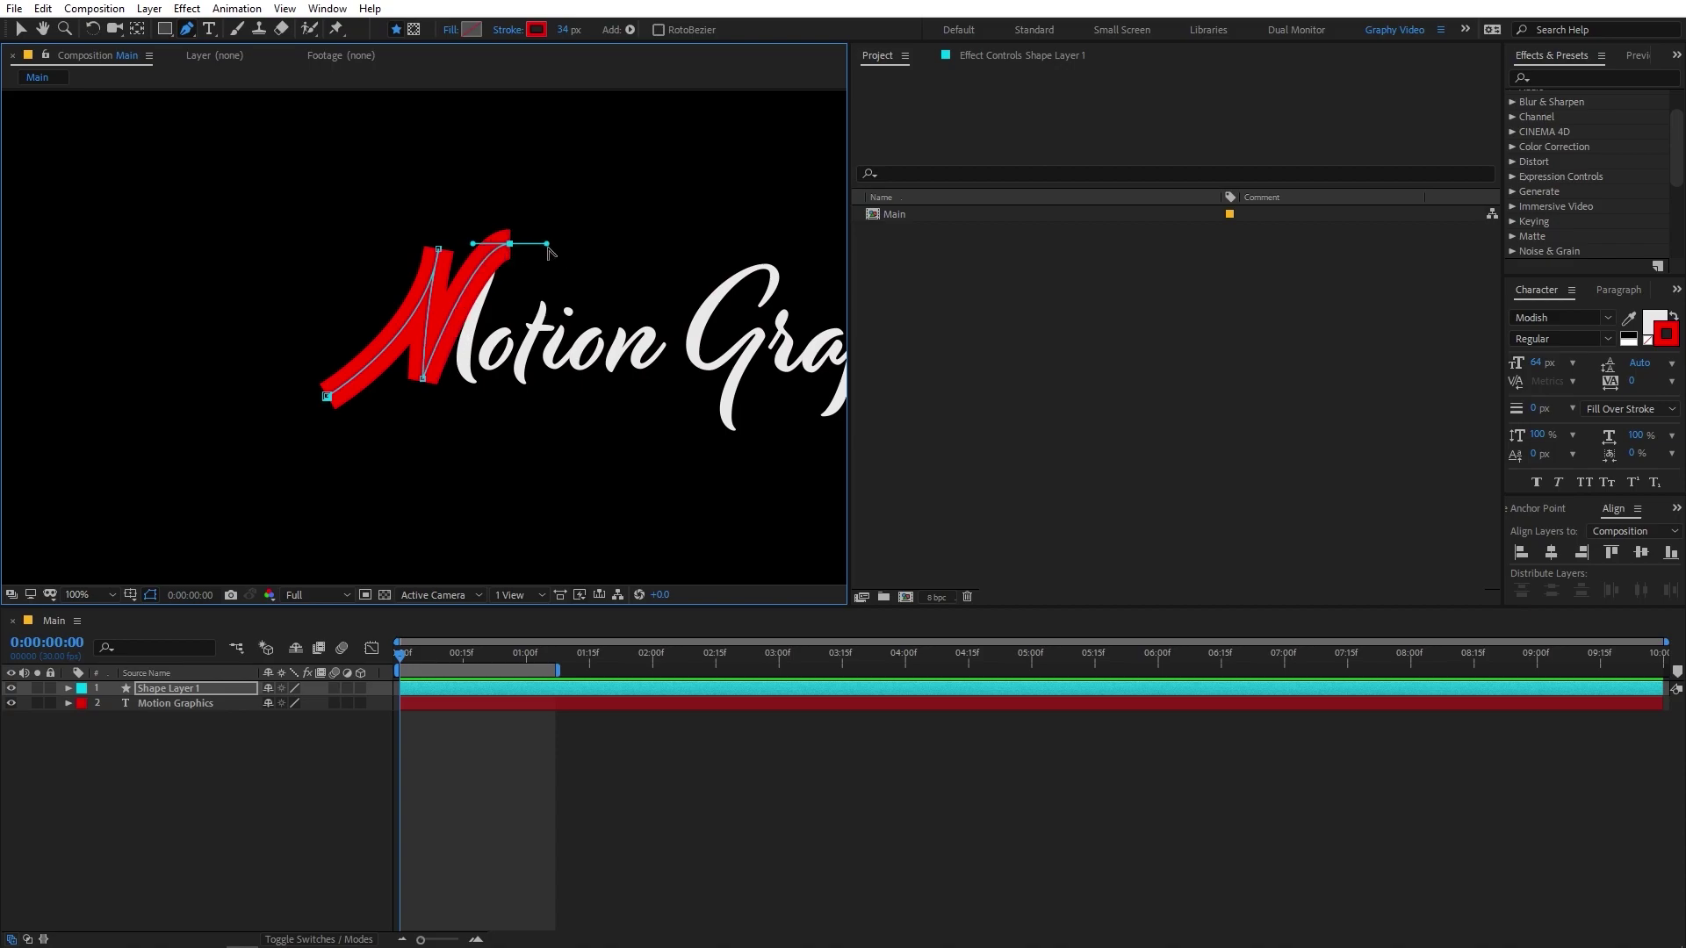
pyautogui.moveTo(527, 292); pyautogui.dragTo(490, 295)
pyautogui.moveTo(483, 391)
pyautogui.mouseDown()
pyautogui.moveTo(518, 425)
pyautogui.moveTo(489, 396)
pyautogui.mouseUp()
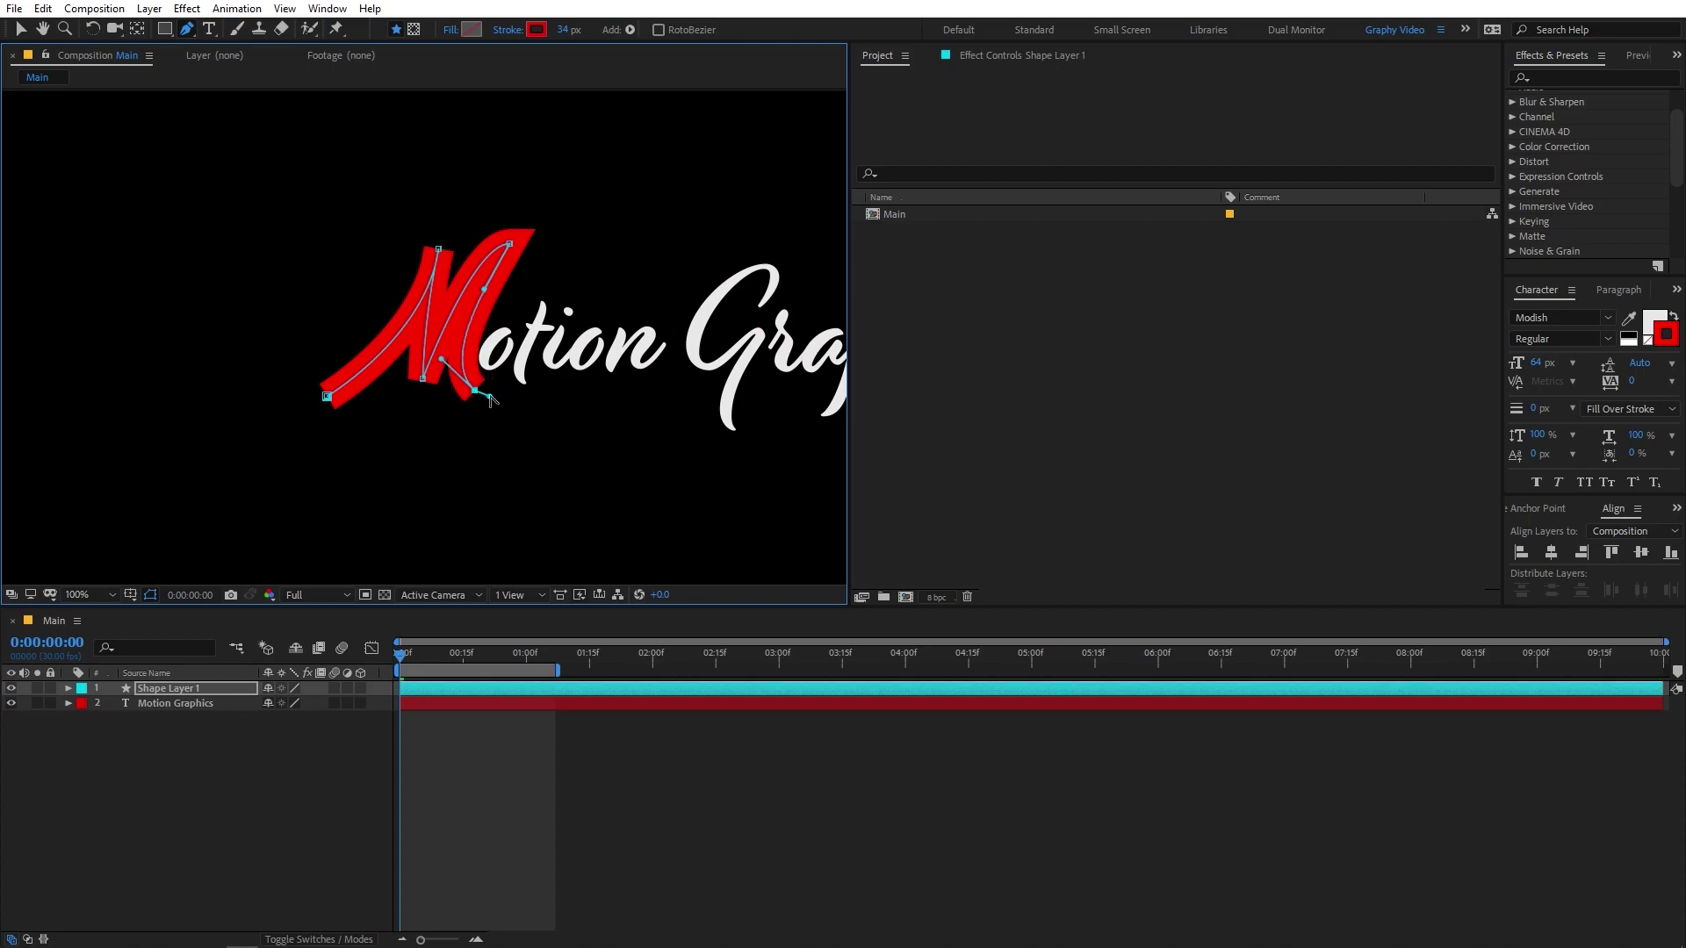
pyautogui.moveTo(486, 331)
pyautogui.mouseDown()
pyautogui.moveTo(509, 335)
pyautogui.moveTo(490, 363)
pyautogui.mouseUp()
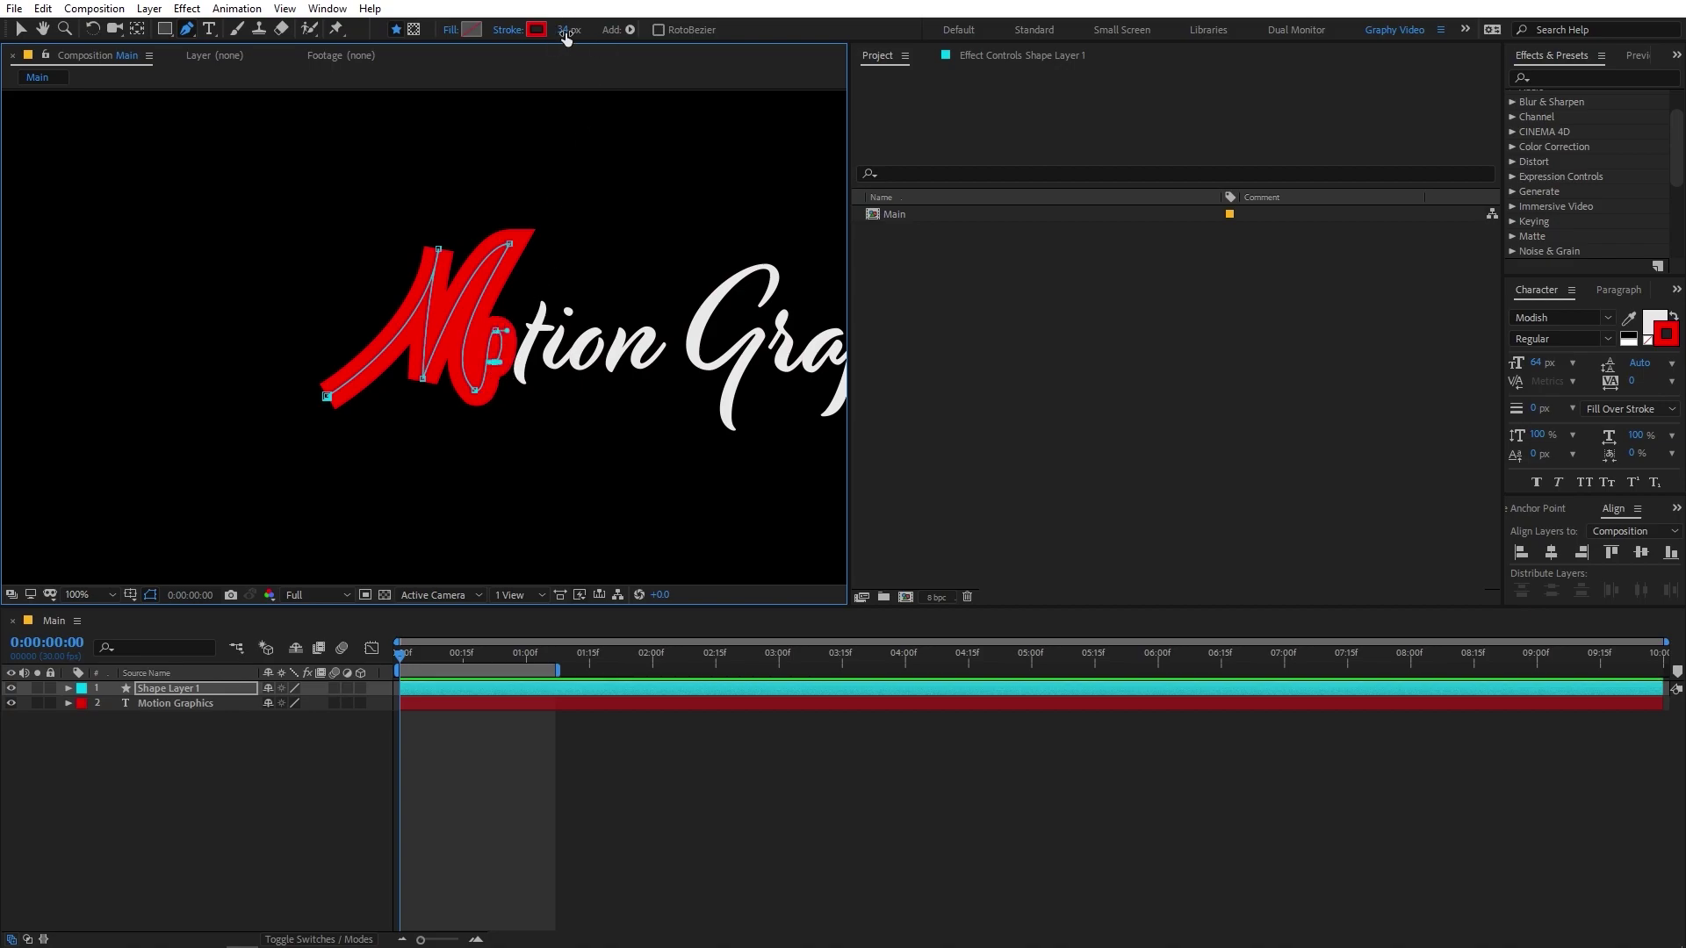
pyautogui.moveTo(565, 33); pyautogui.dragTo(533, 42)
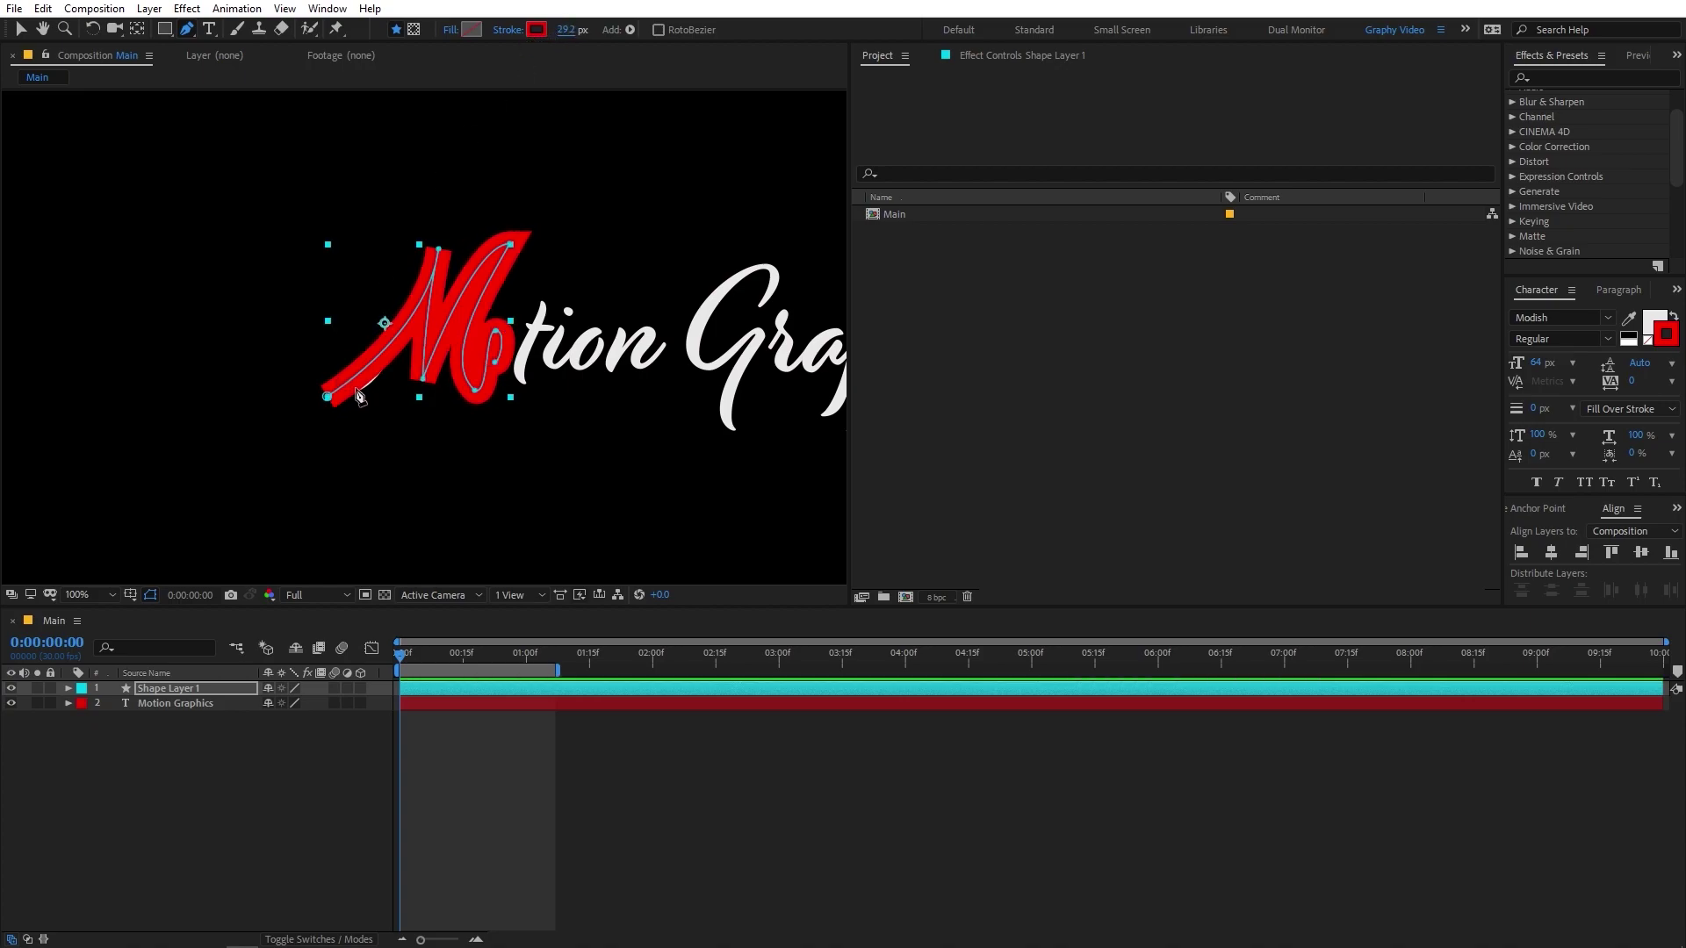
pyautogui.click(493, 776)
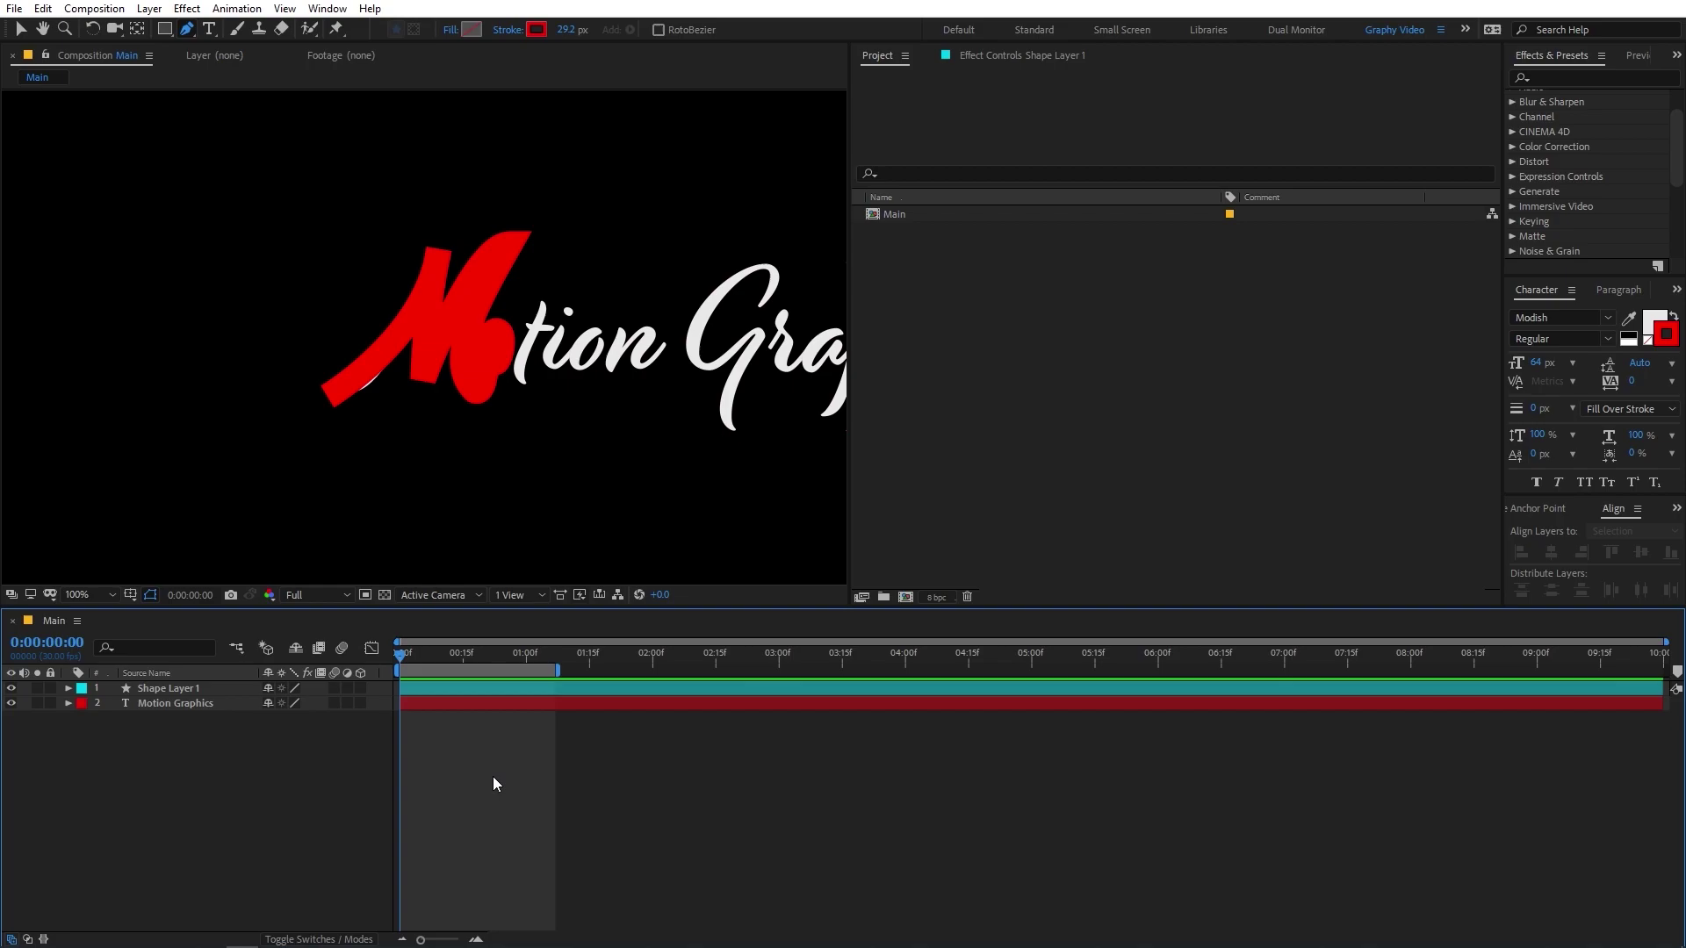
pyautogui.click(443, 688)
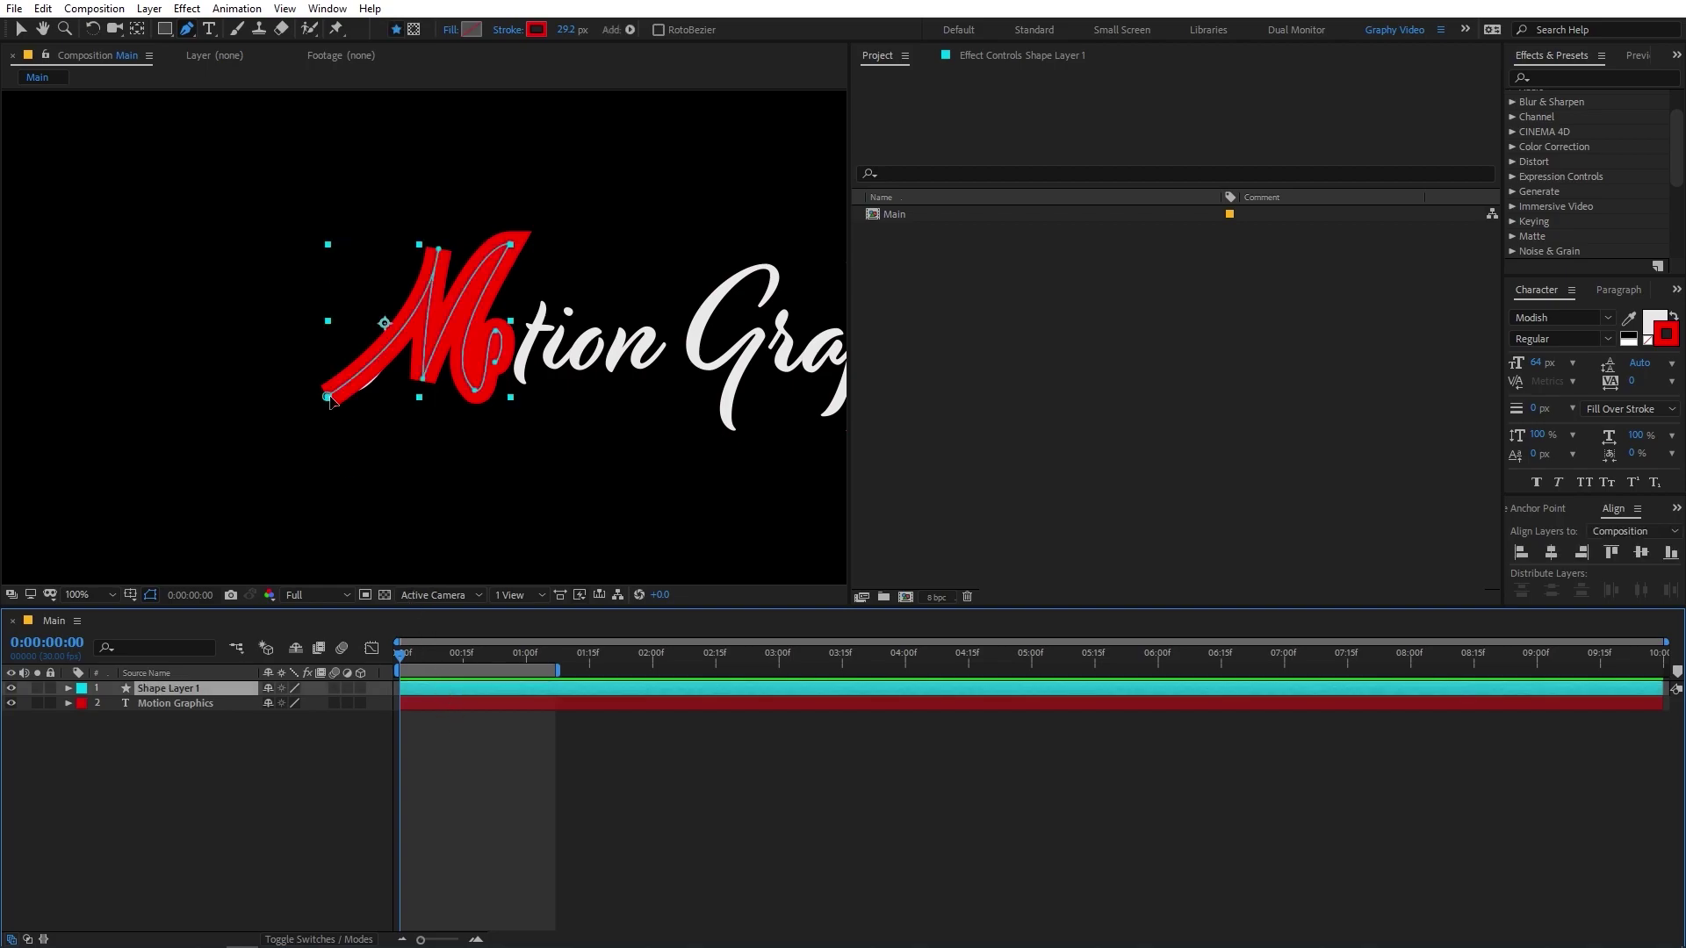
pyautogui.moveTo(329, 397); pyautogui.dragTo(336, 397)
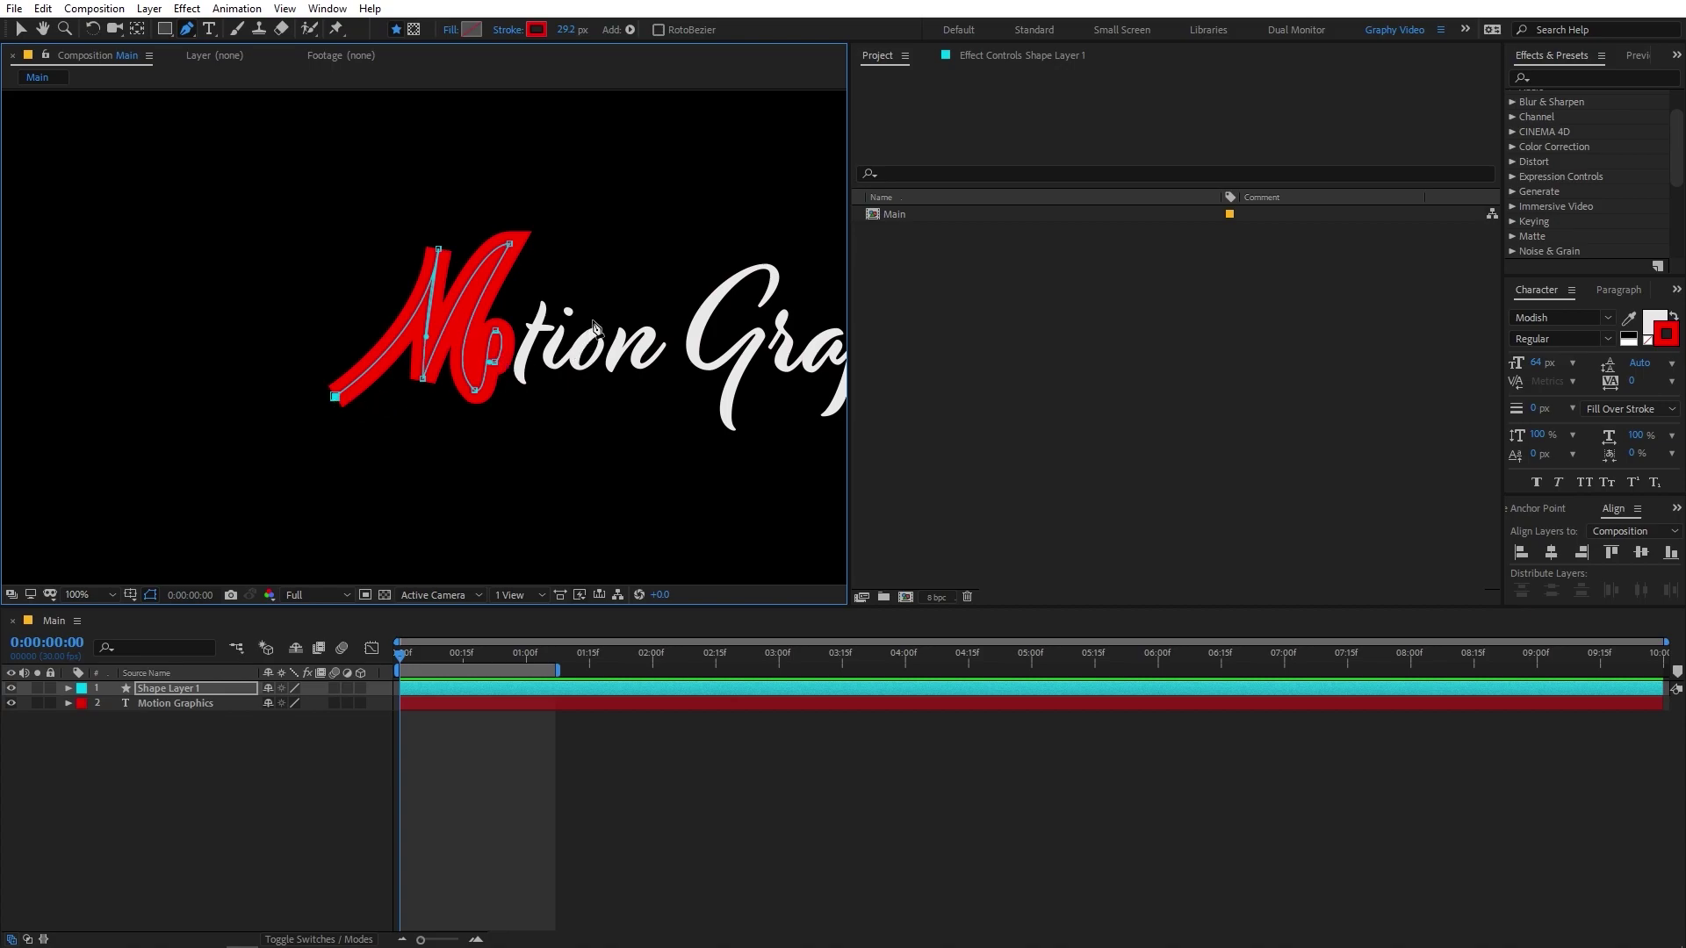
pyautogui.moveTo(596, 306); pyautogui.dragTo(647, 329)
pyautogui.moveTo(646, 421); pyautogui.dragTo(672, 449)
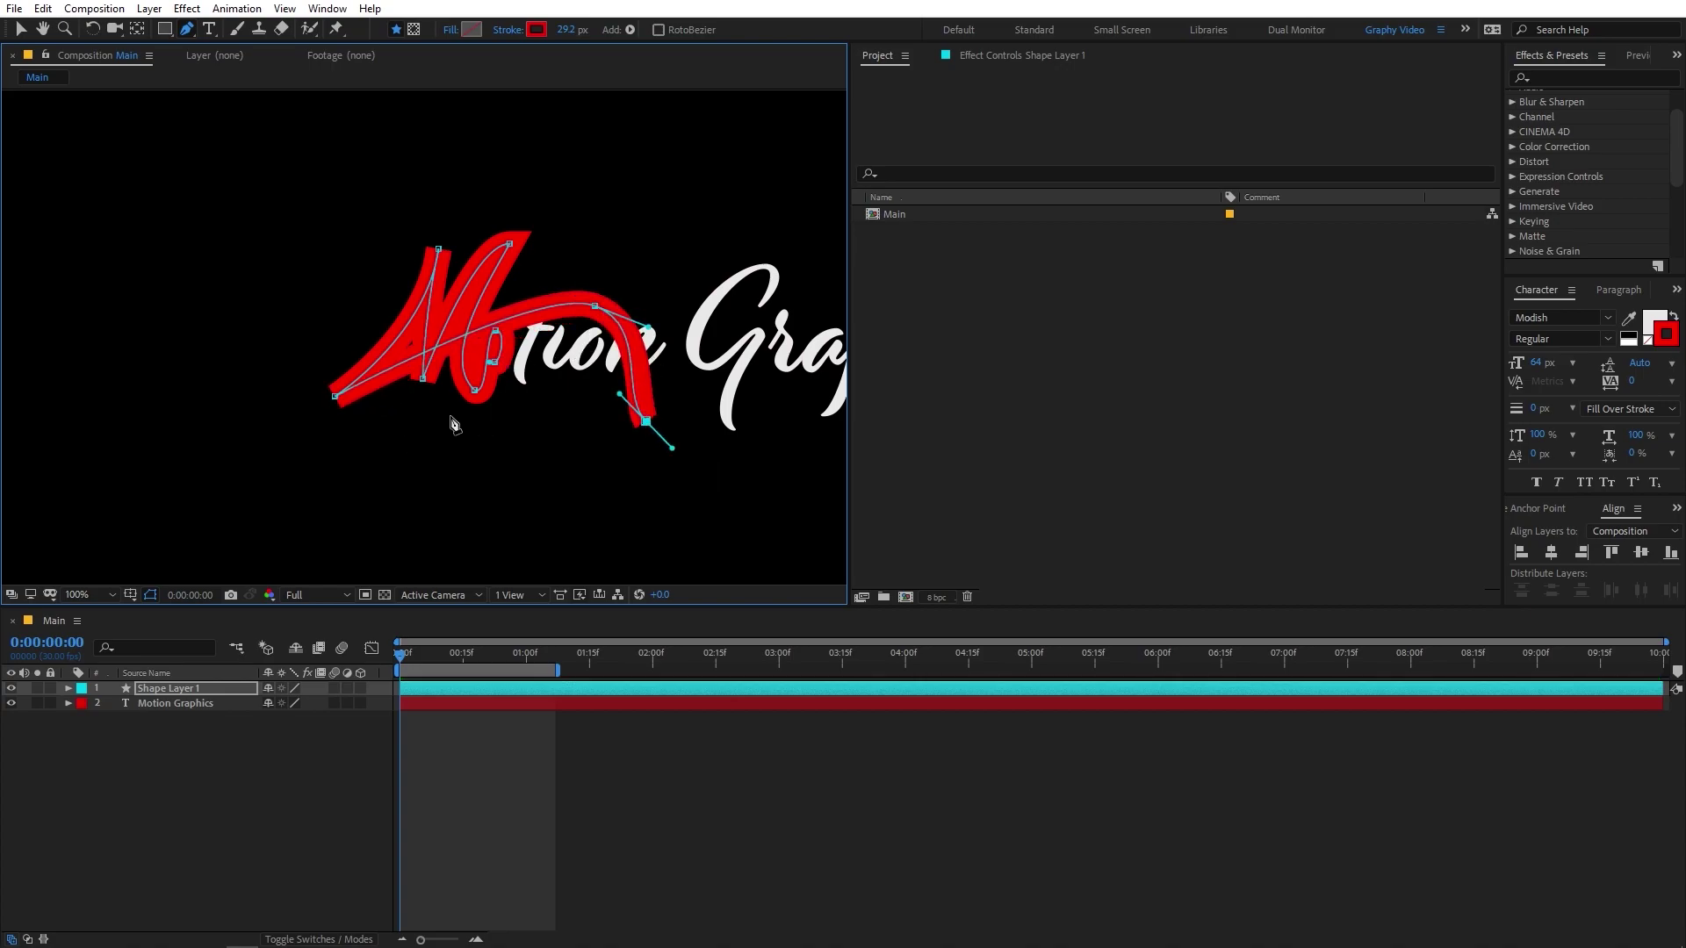
pyautogui.hotkey('ctrl', 'z')
pyautogui.hotkey('ctrl', 'z')
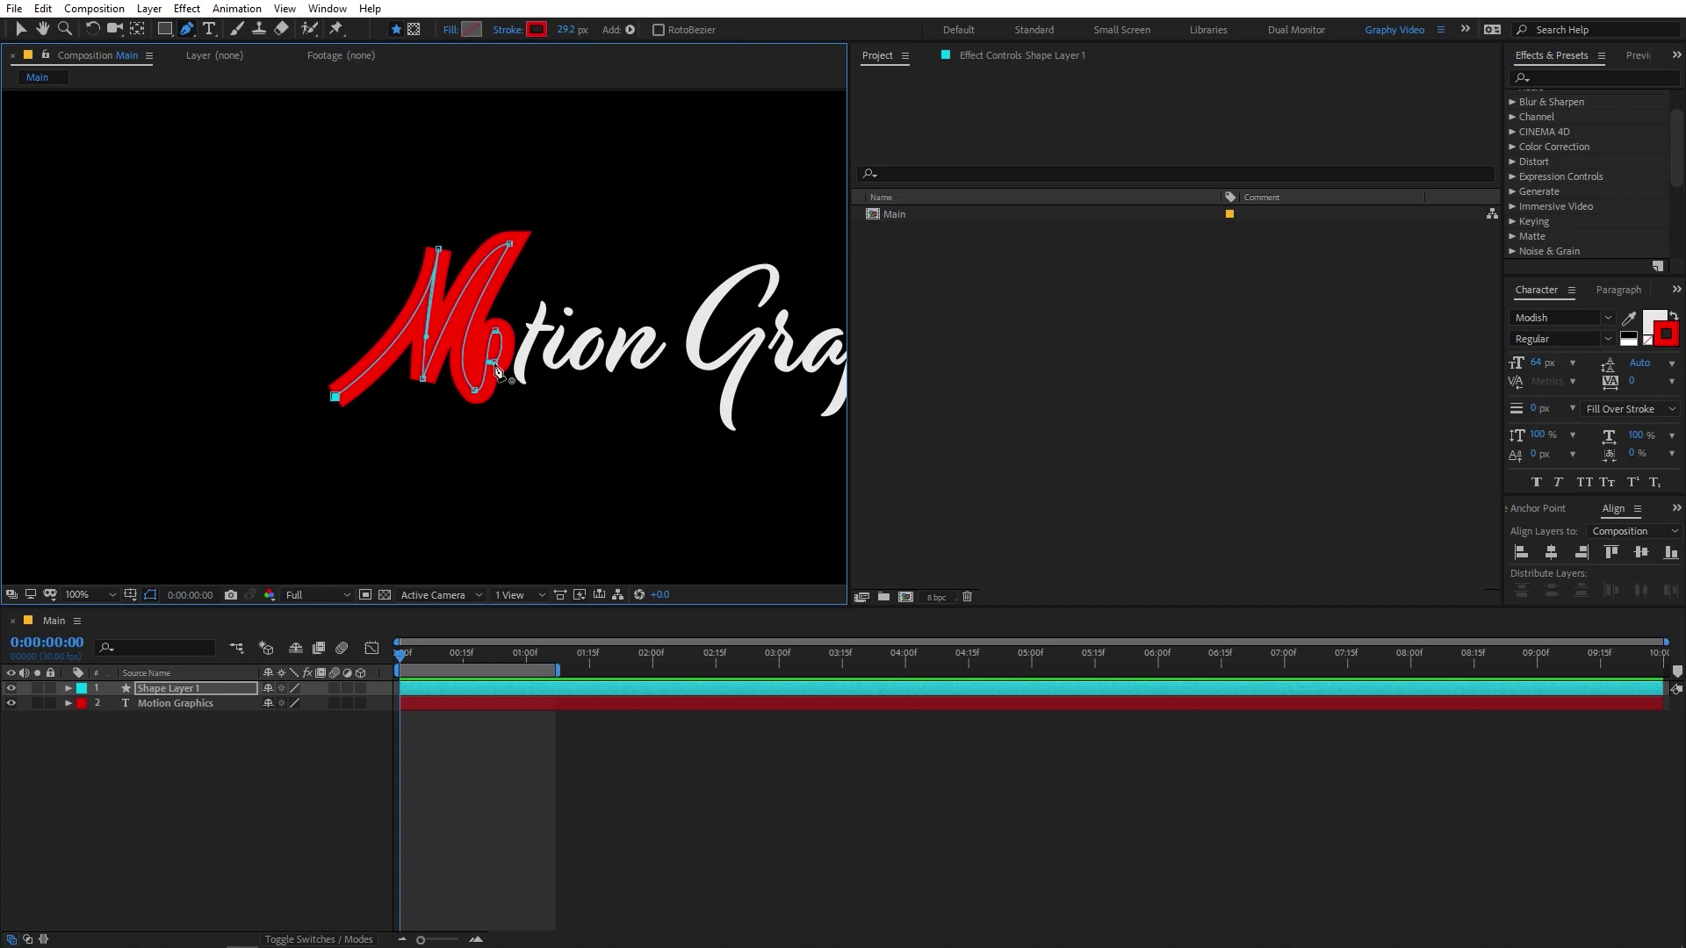
pyautogui.click(171, 793)
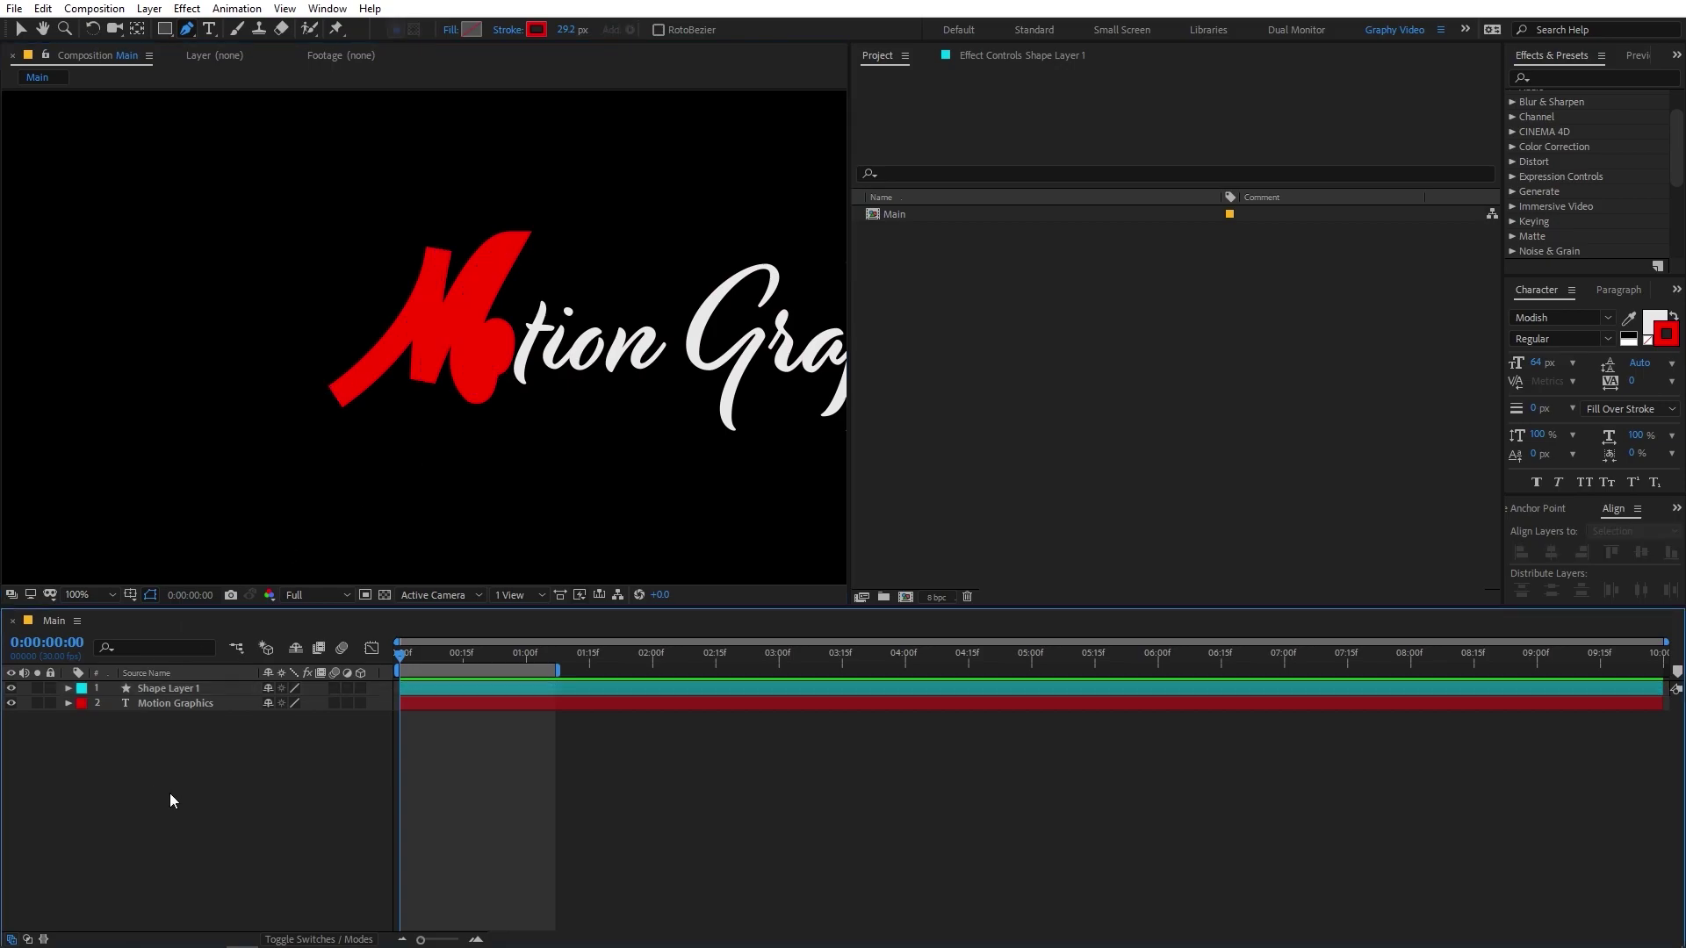
pyautogui.click(159, 688)
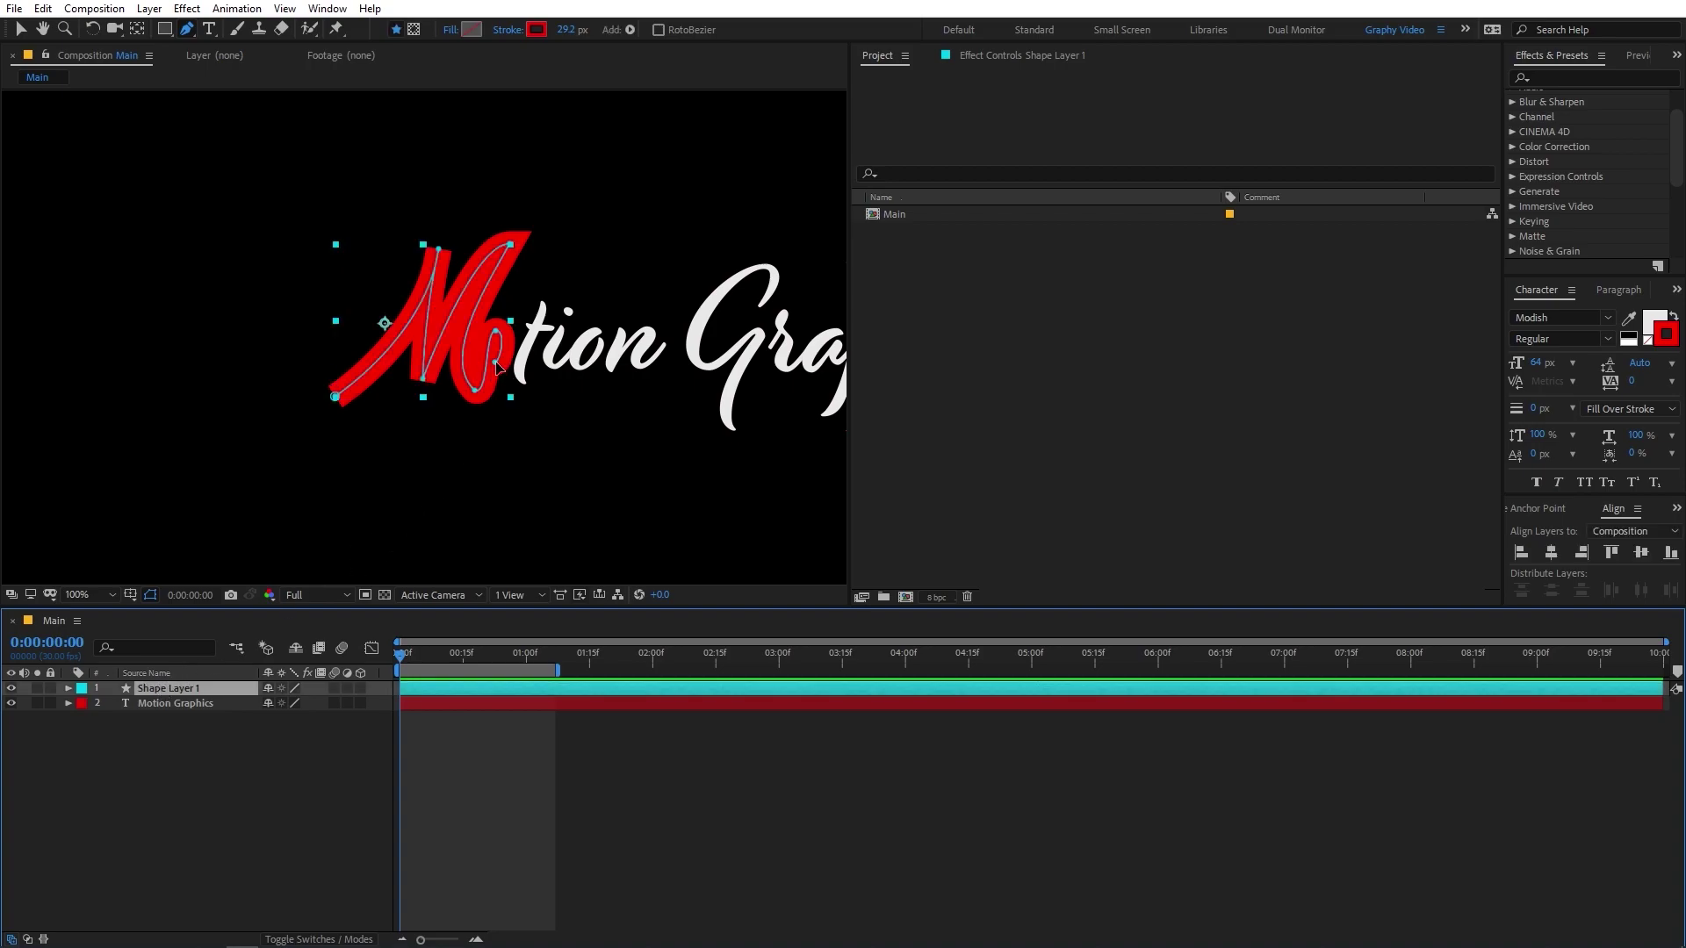
pyautogui.click(497, 361)
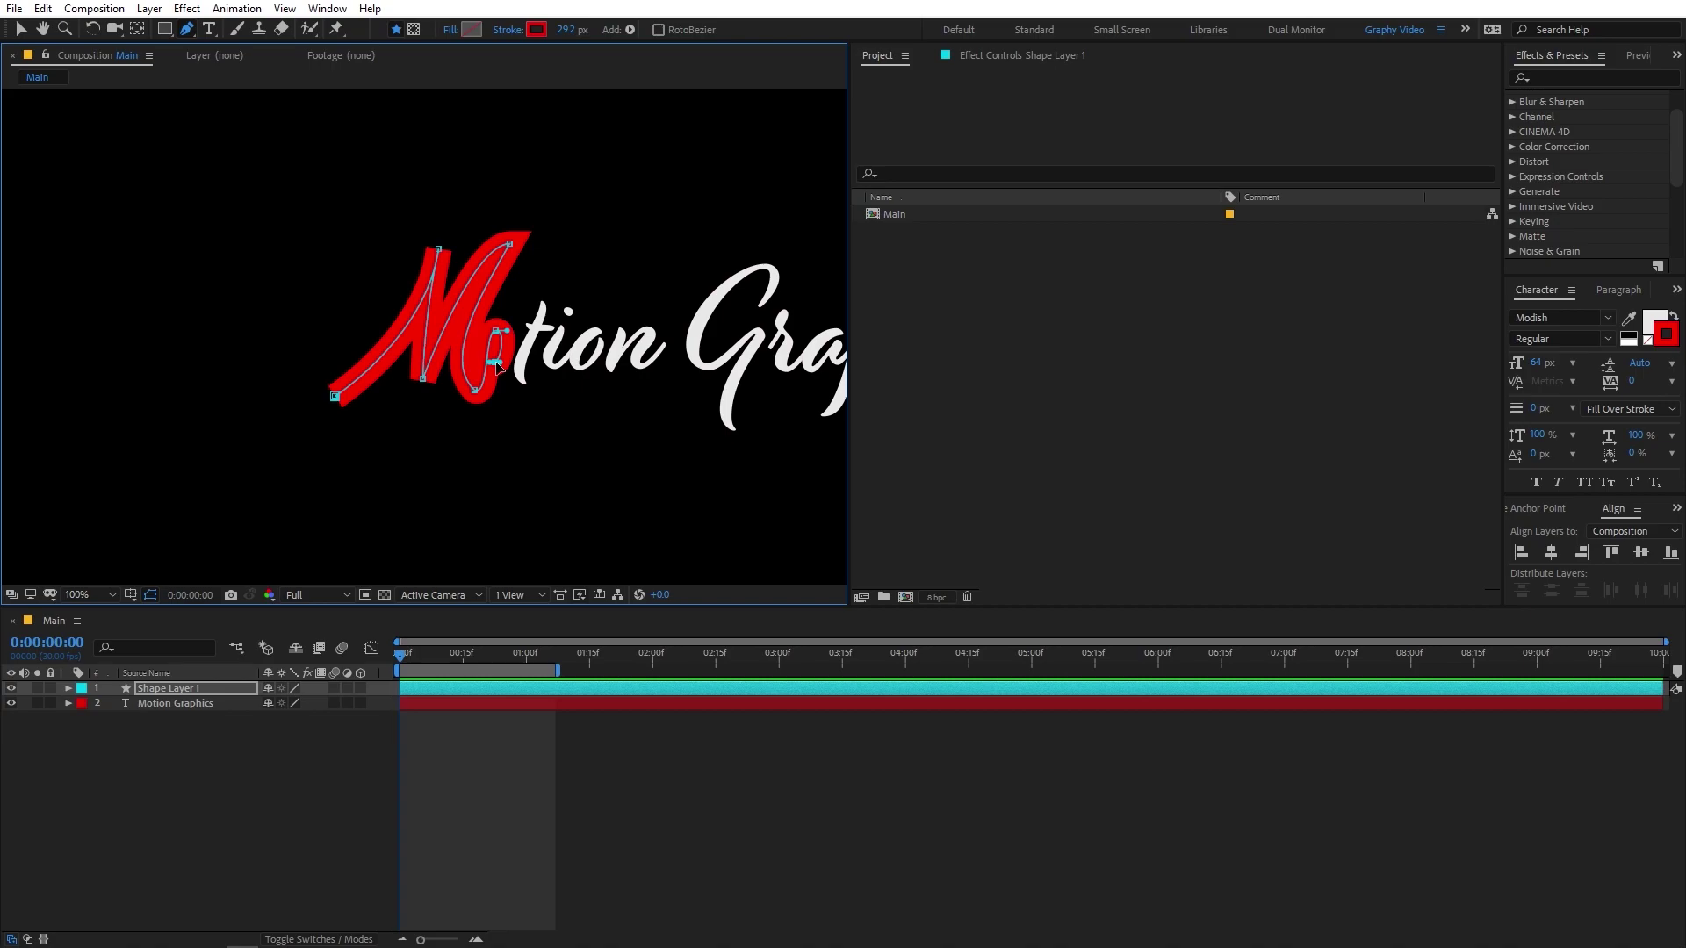
# Extend the stroke through the t, i, o and n of 'Motion'
pyautogui.moveTo(537, 325); pyautogui.dragTo(550, 325)
pyautogui.click(543, 291)
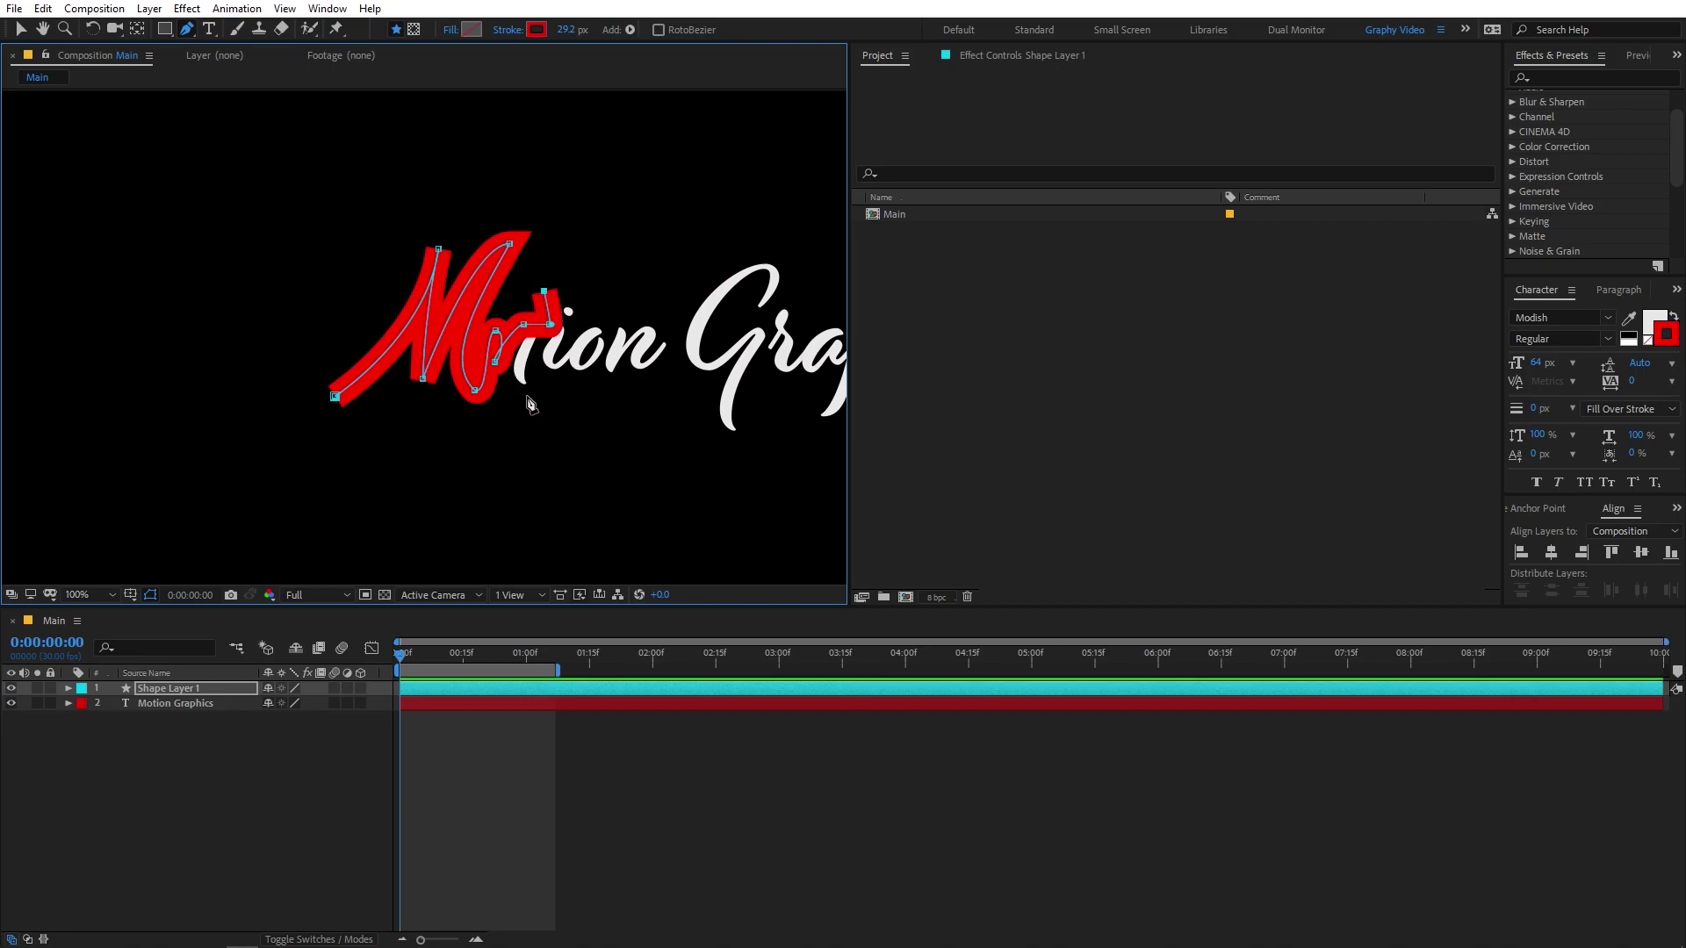
pyautogui.moveTo(528, 392); pyautogui.dragTo(550, 405)
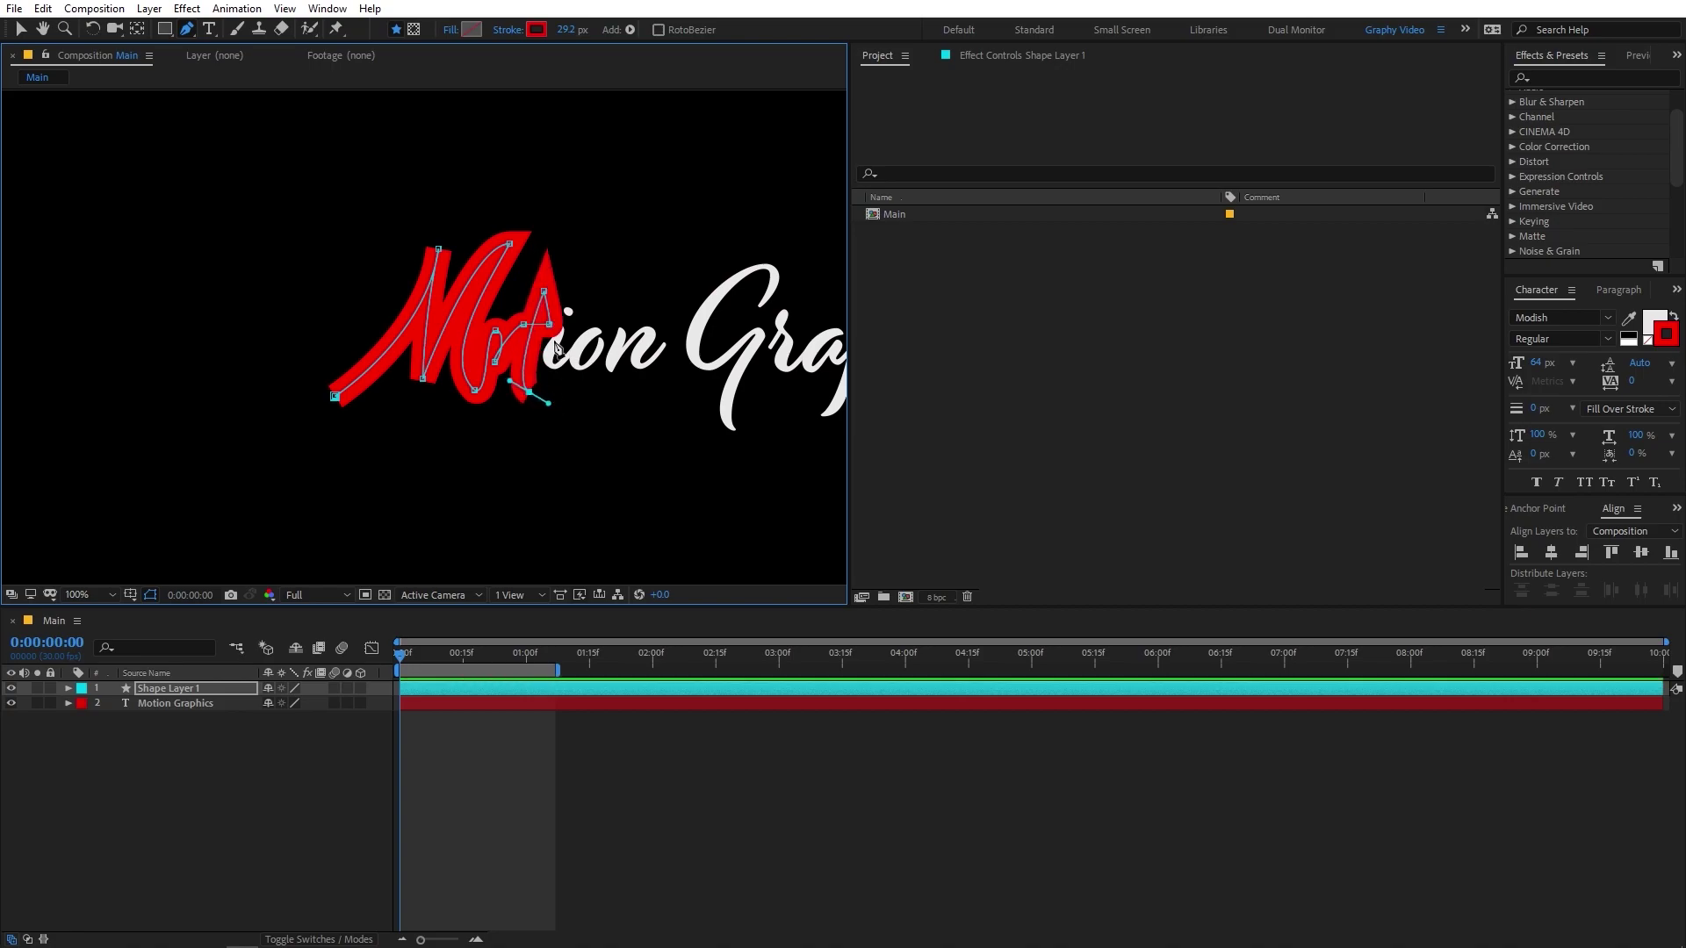
pyautogui.click(568, 305)
pyautogui.click(582, 366)
pyautogui.moveTo(606, 307); pyautogui.dragTo(460, 317)
pyautogui.click(634, 365)
pyautogui.click(647, 323)
pyautogui.click(669, 345)
pyautogui.moveTo(437, 240); pyautogui.dragTo(454, 240)
# Loop the stroke across the t's crossbar and around the G
pyautogui.click(566, 245)
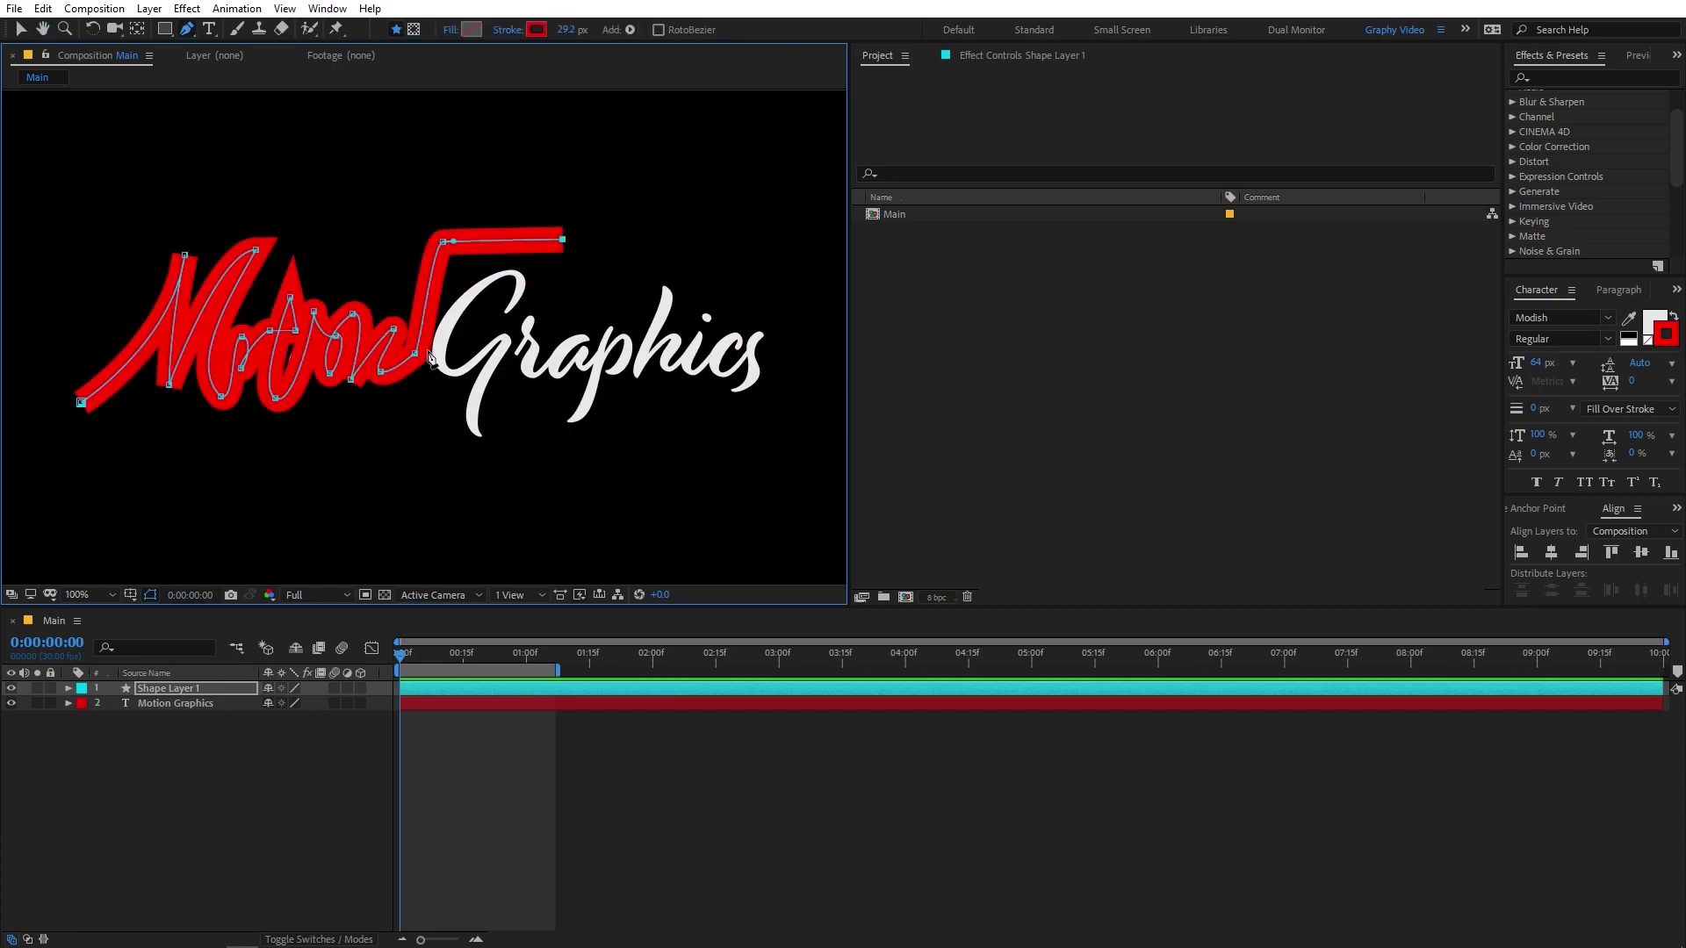
pyautogui.click(616, 250)
pyautogui.click(506, 266)
pyautogui.click(500, 313)
pyautogui.click(461, 373)
pyautogui.click(479, 439)
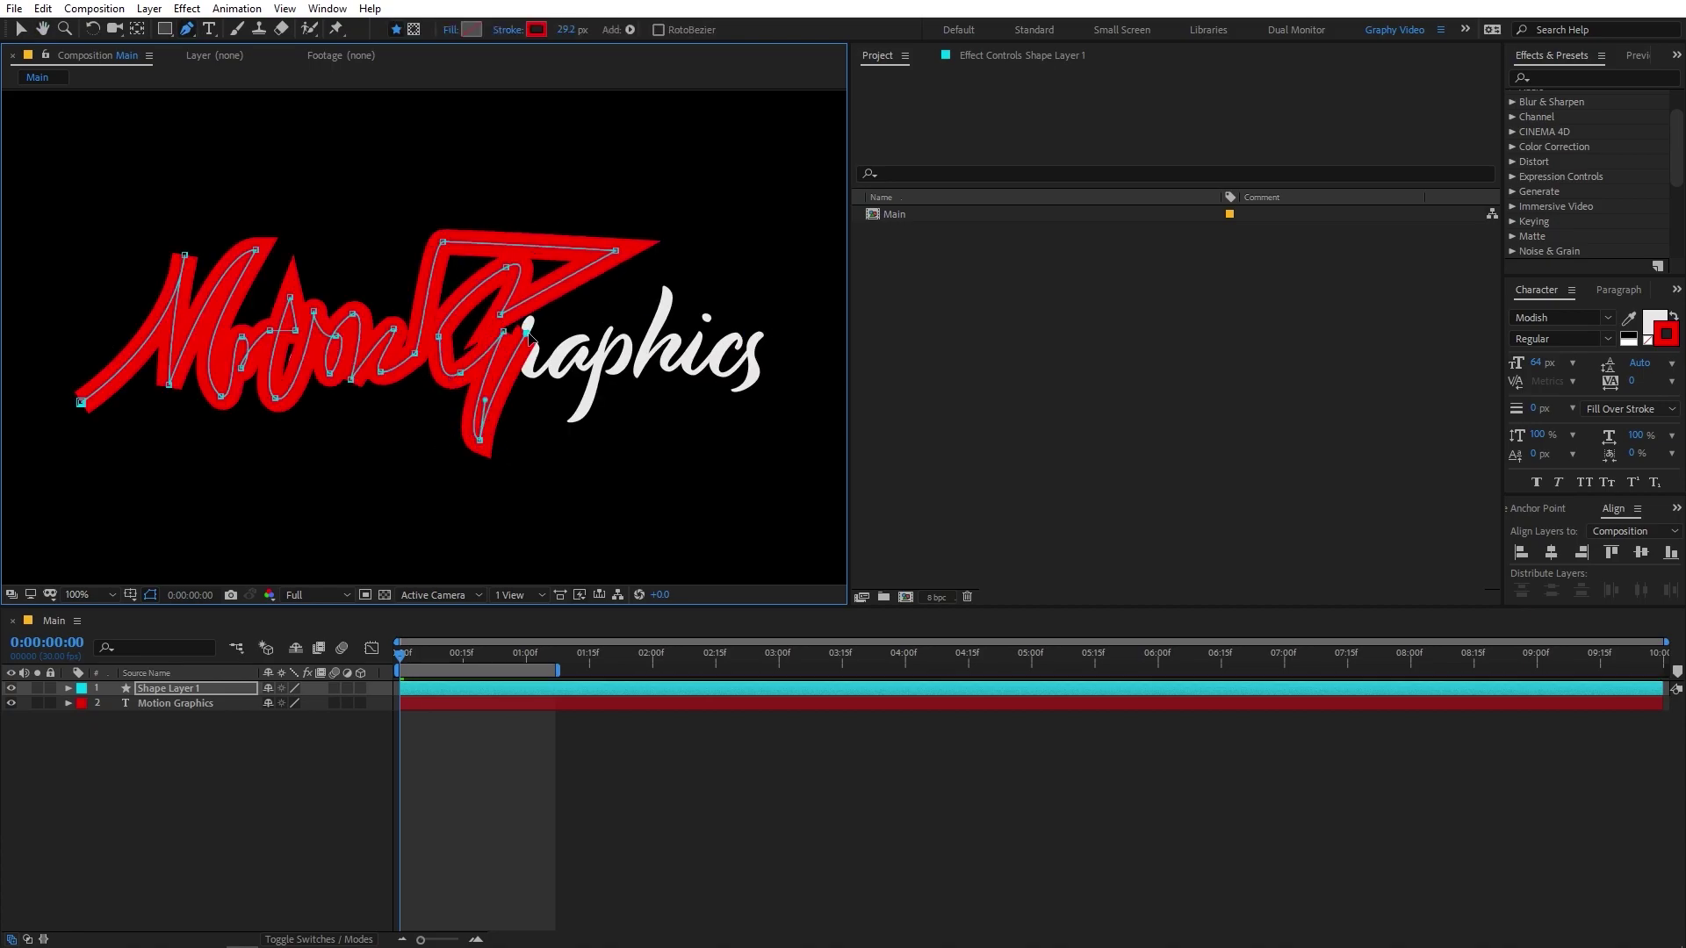
pyautogui.click(525, 312)
pyautogui.click(532, 351)
pyautogui.click(561, 374)
pyautogui.click(577, 340)
# Trace the stroke through 'raphics', ending at the tail of the s
pyautogui.click(602, 337)
pyautogui.click(619, 309)
pyautogui.moveTo(554, 428); pyautogui.dragTo(576, 445)
pyautogui.click(608, 369)
pyautogui.click(657, 267)
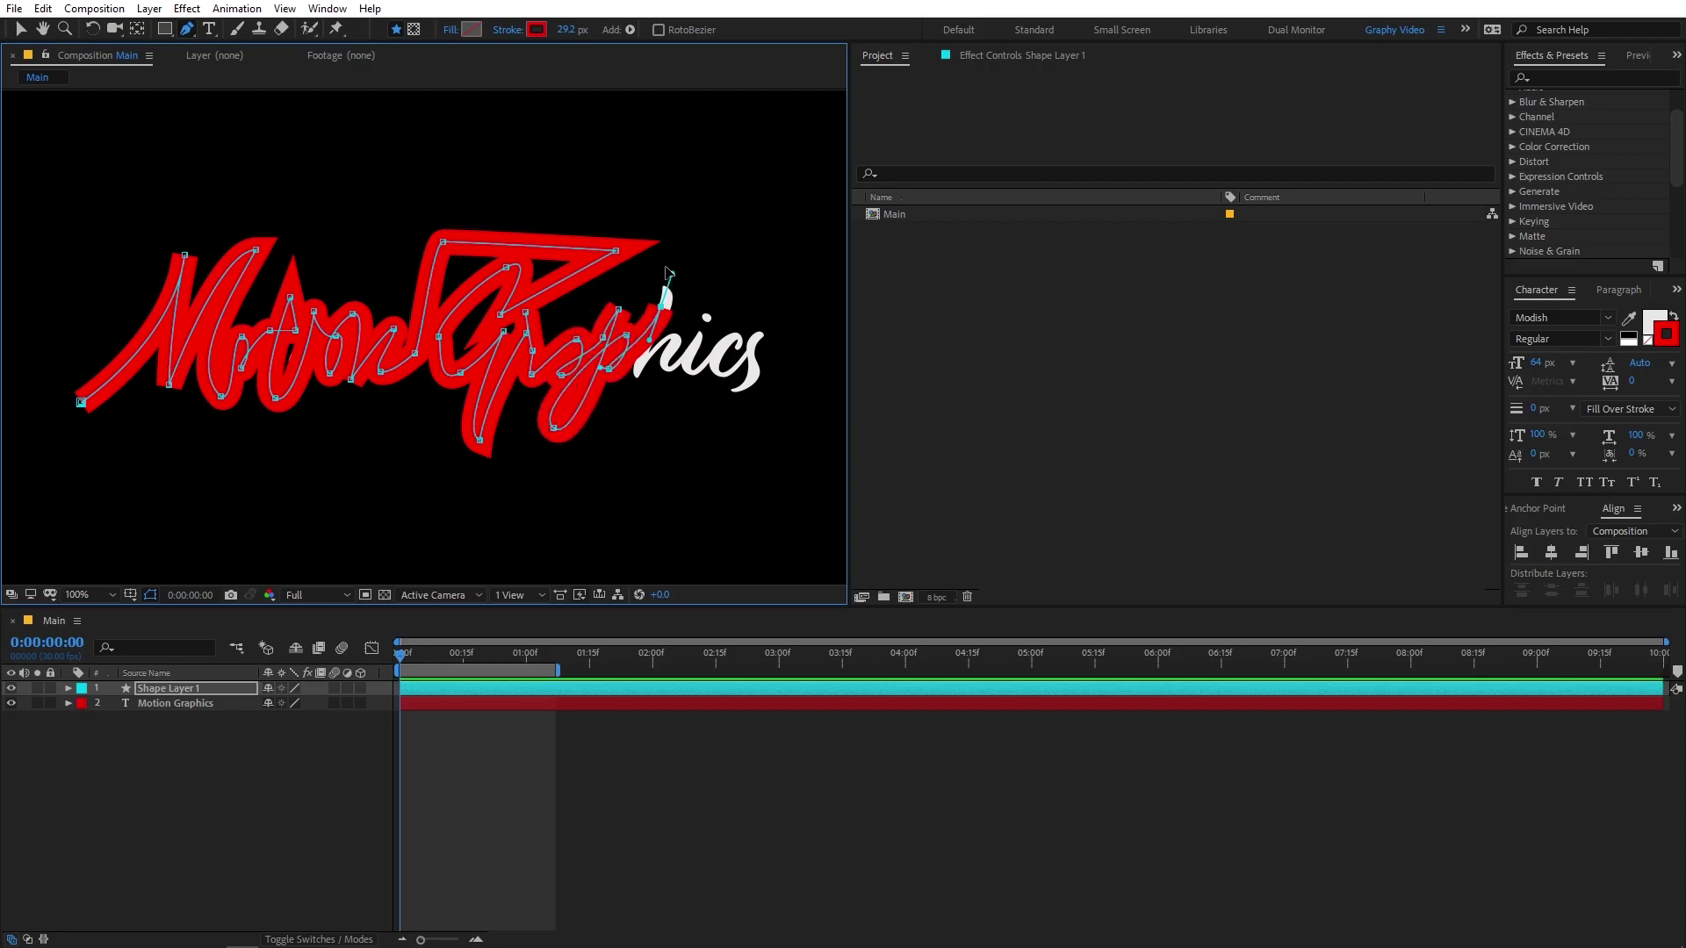
pyautogui.click(661, 307)
pyautogui.click(633, 380)
pyautogui.click(673, 332)
pyautogui.click(692, 373)
pyautogui.click(707, 312)
pyautogui.moveTo(733, 372); pyautogui.dragTo(694, 397)
pyautogui.click(761, 325)
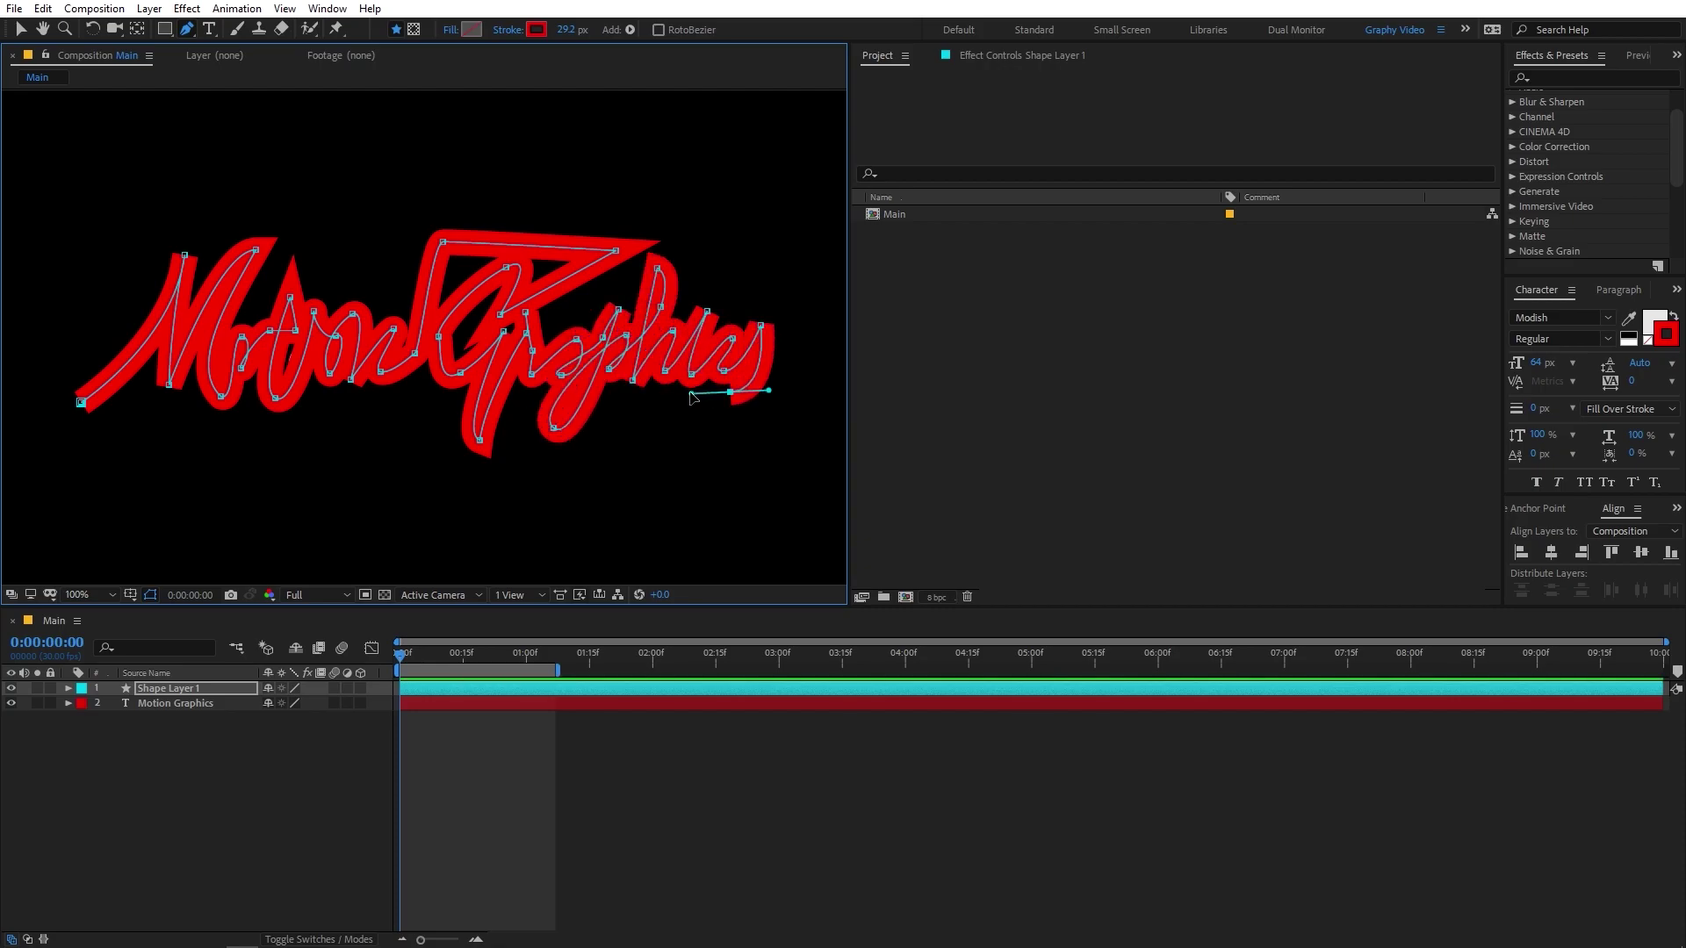
# Reselect Shape Layer 1, thin its stroke to 24.9 px and reshape a curve along 'tion'
pyautogui.click(461, 803)
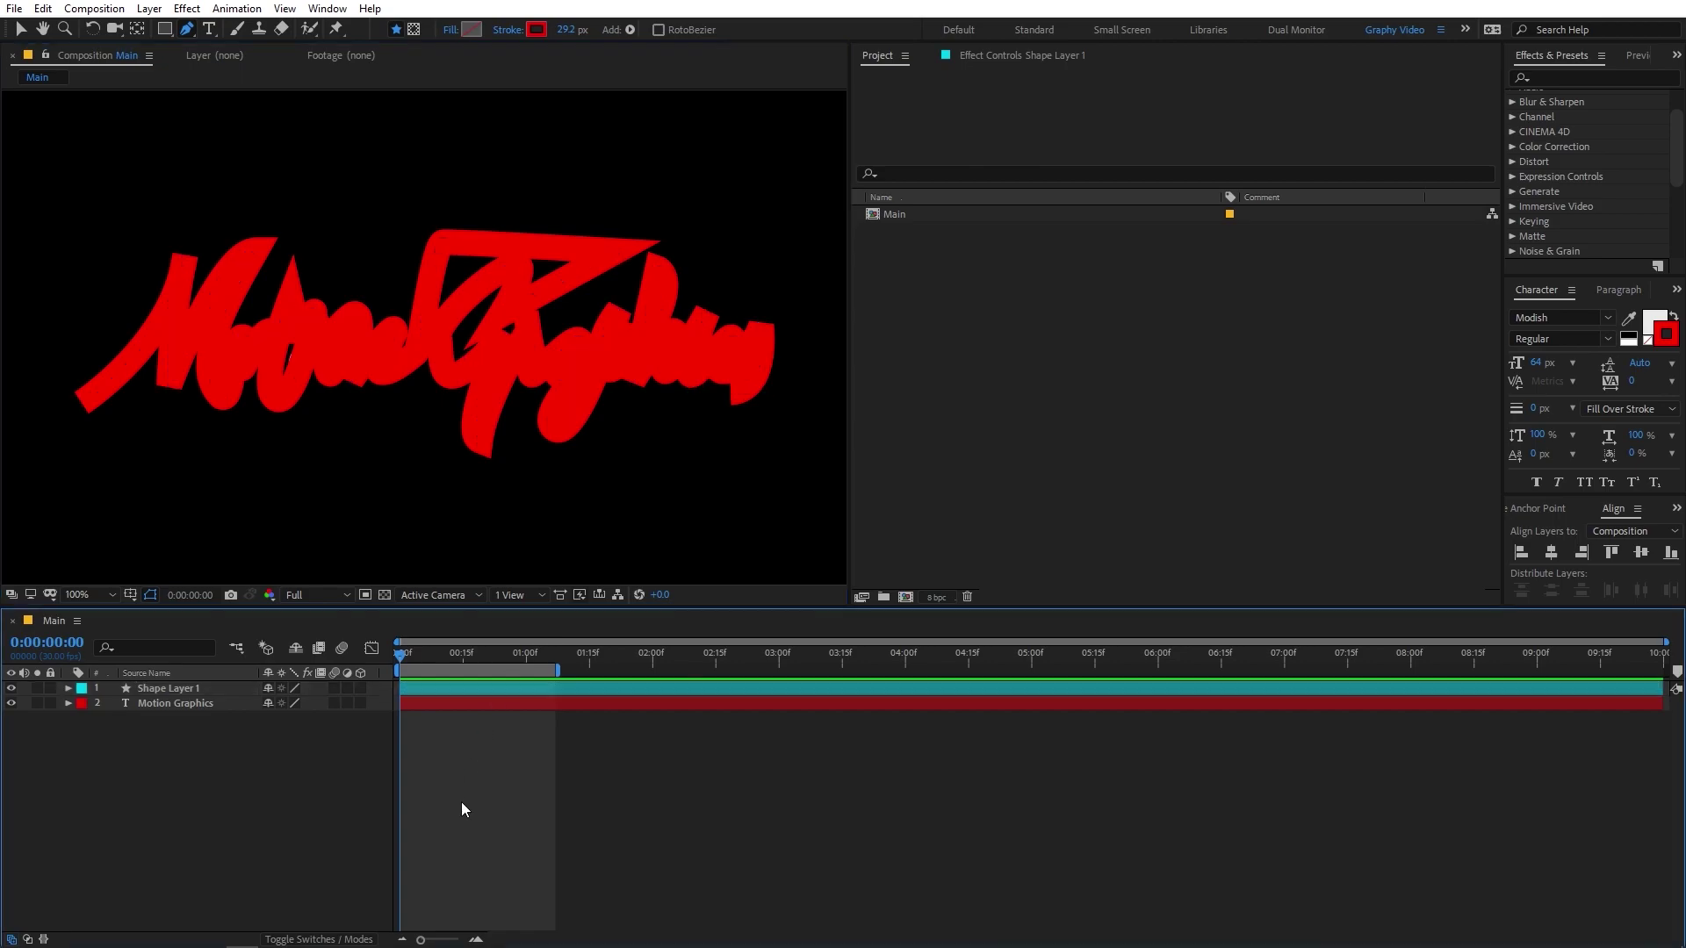
pyautogui.click(153, 687)
pyautogui.moveTo(566, 29); pyautogui.dragTo(566, 47)
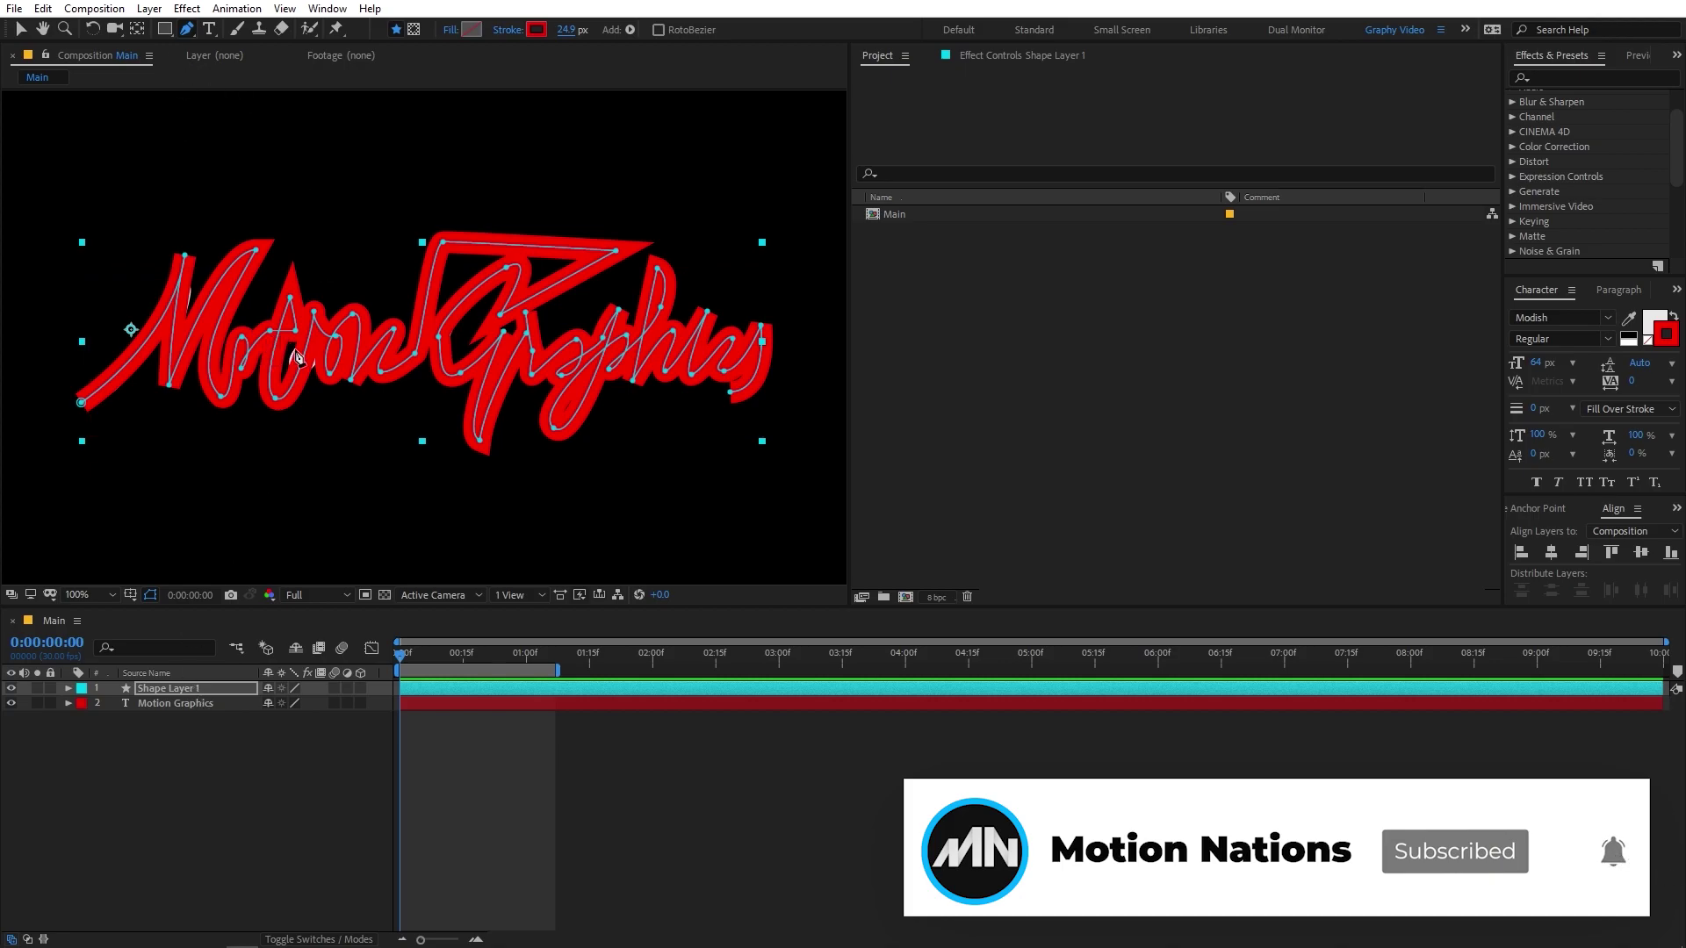
pyautogui.moveTo(276, 398)
pyautogui.mouseDown()
pyautogui.moveTo(308, 413)
pyautogui.moveTo(293, 412)
pyautogui.moveTo(296, 332)
pyautogui.moveTo(307, 389)
pyautogui.mouseUp()
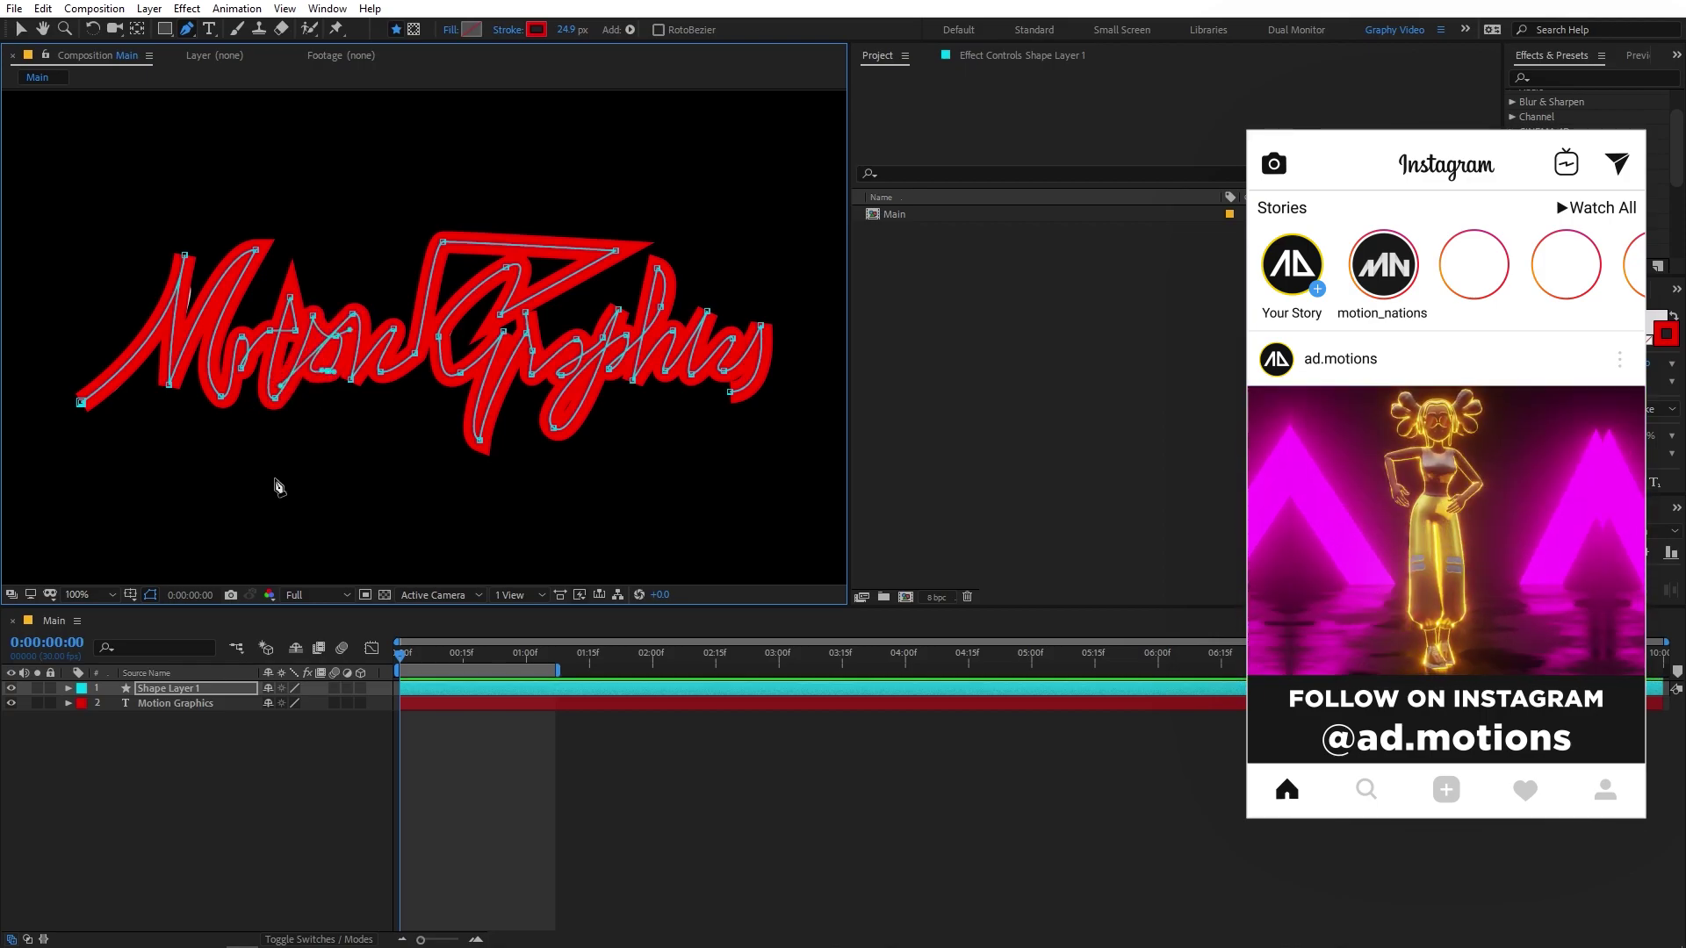
pyautogui.press('Escape')
pyautogui.press('F2')
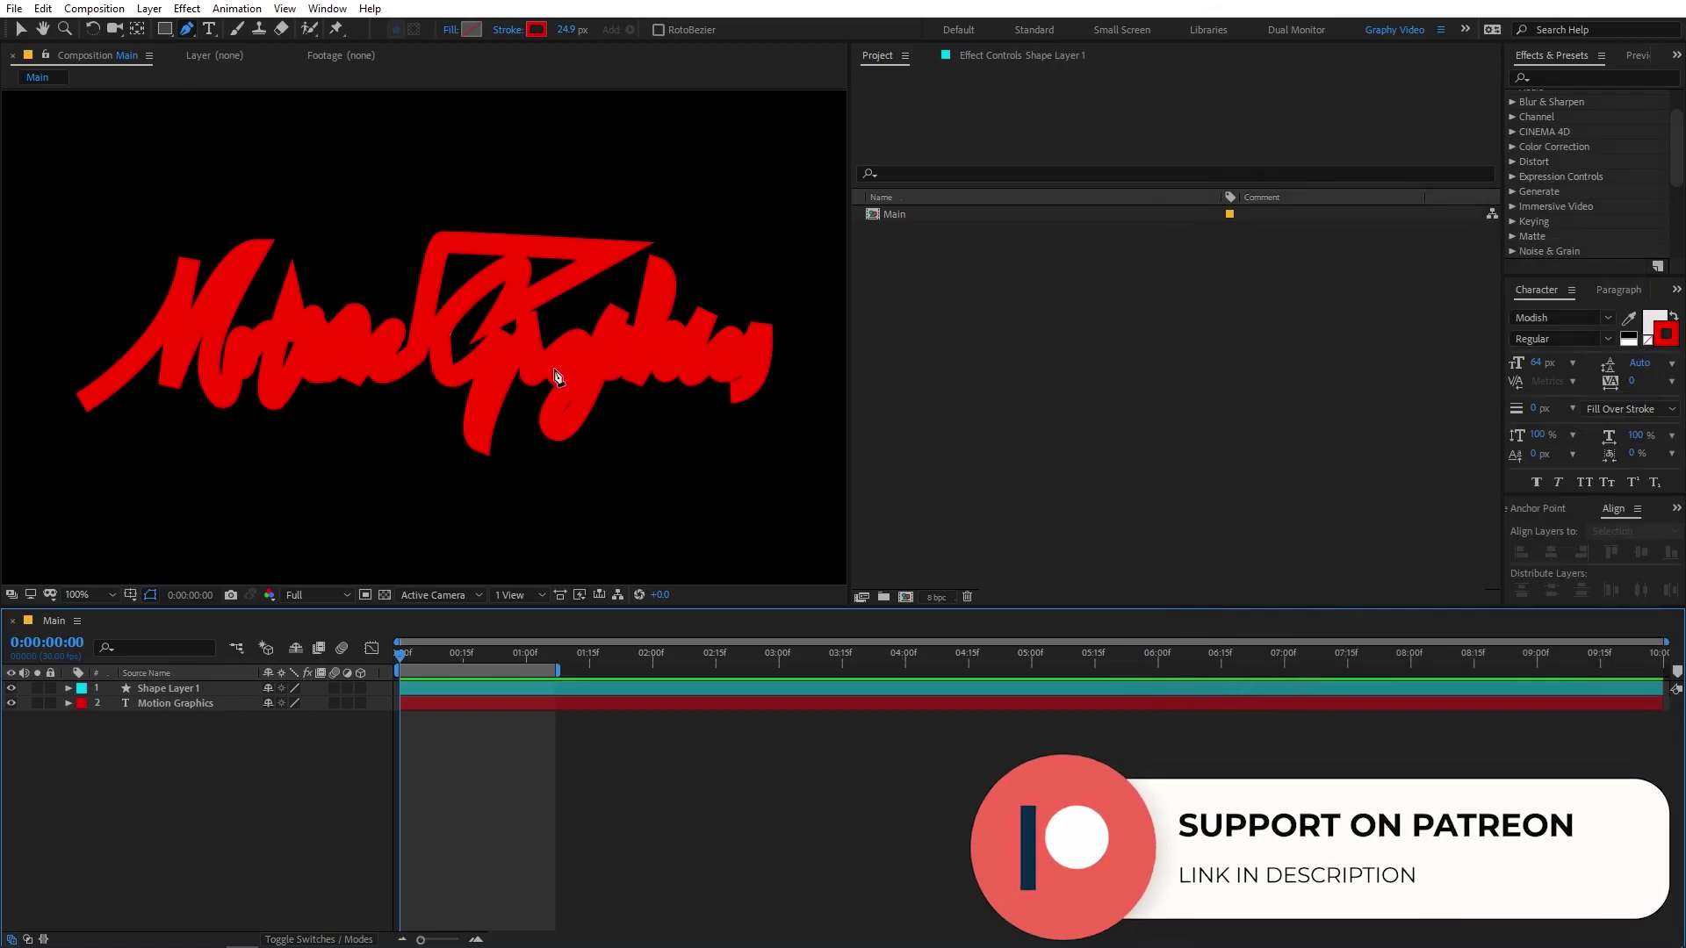
# Add Trim Paths 1 to Shape Layer 1's Contents and reveal its Start 0%, End 100%, Offset 0°
pyautogui.click(68, 689)
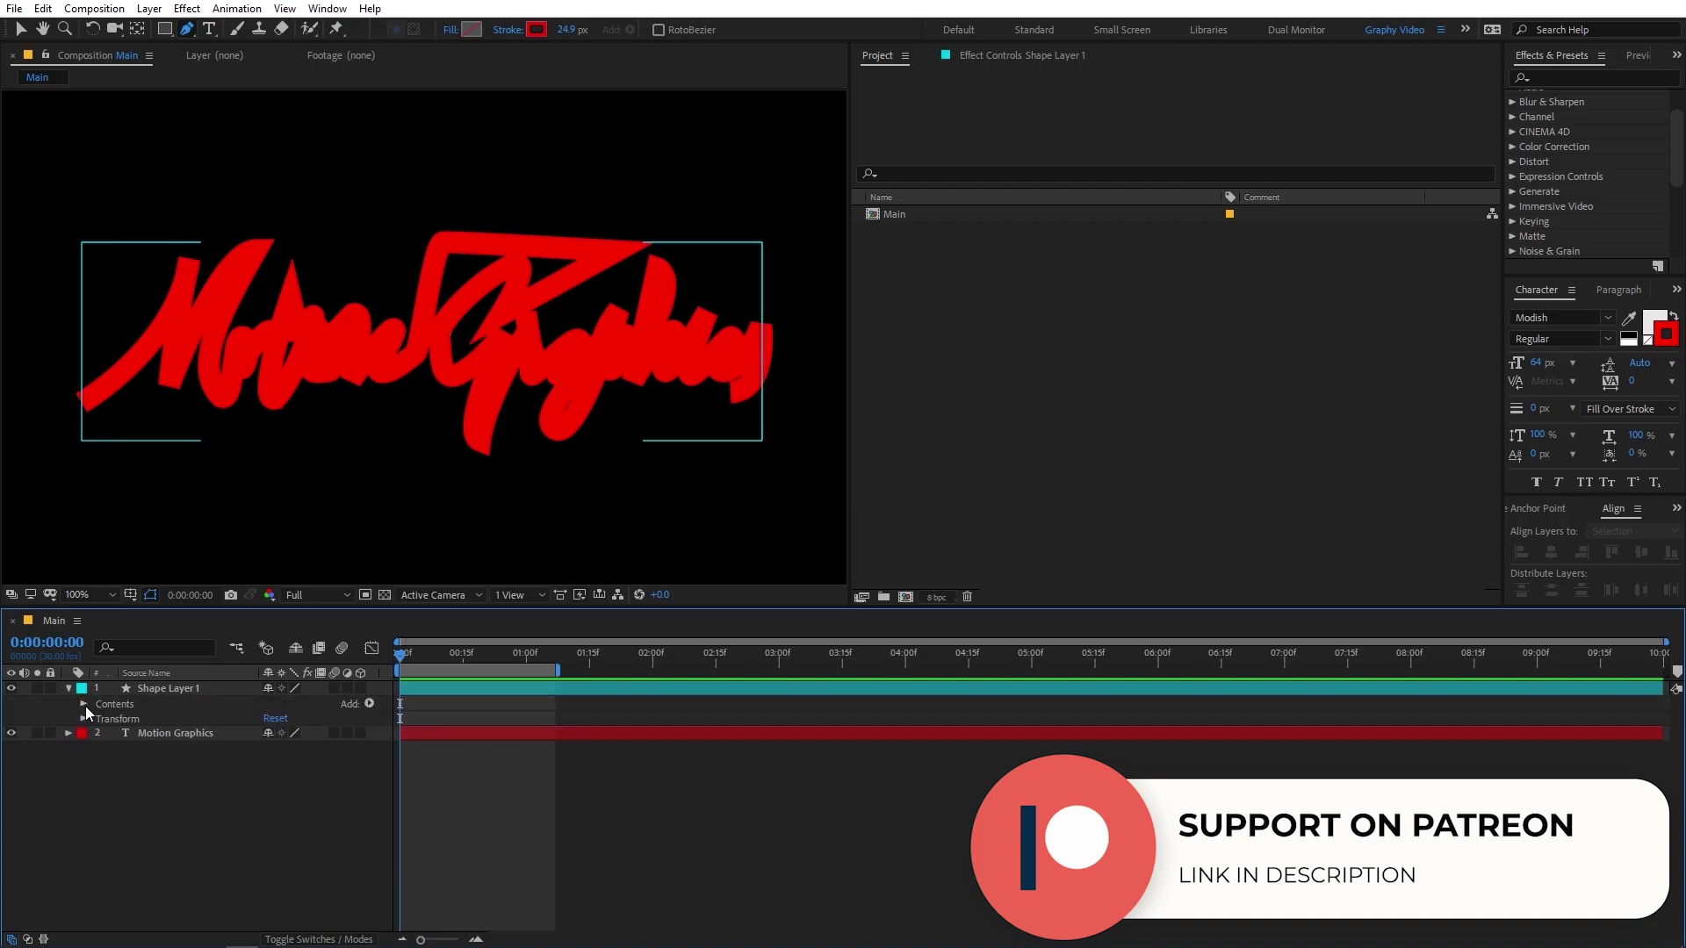
pyautogui.click(369, 704)
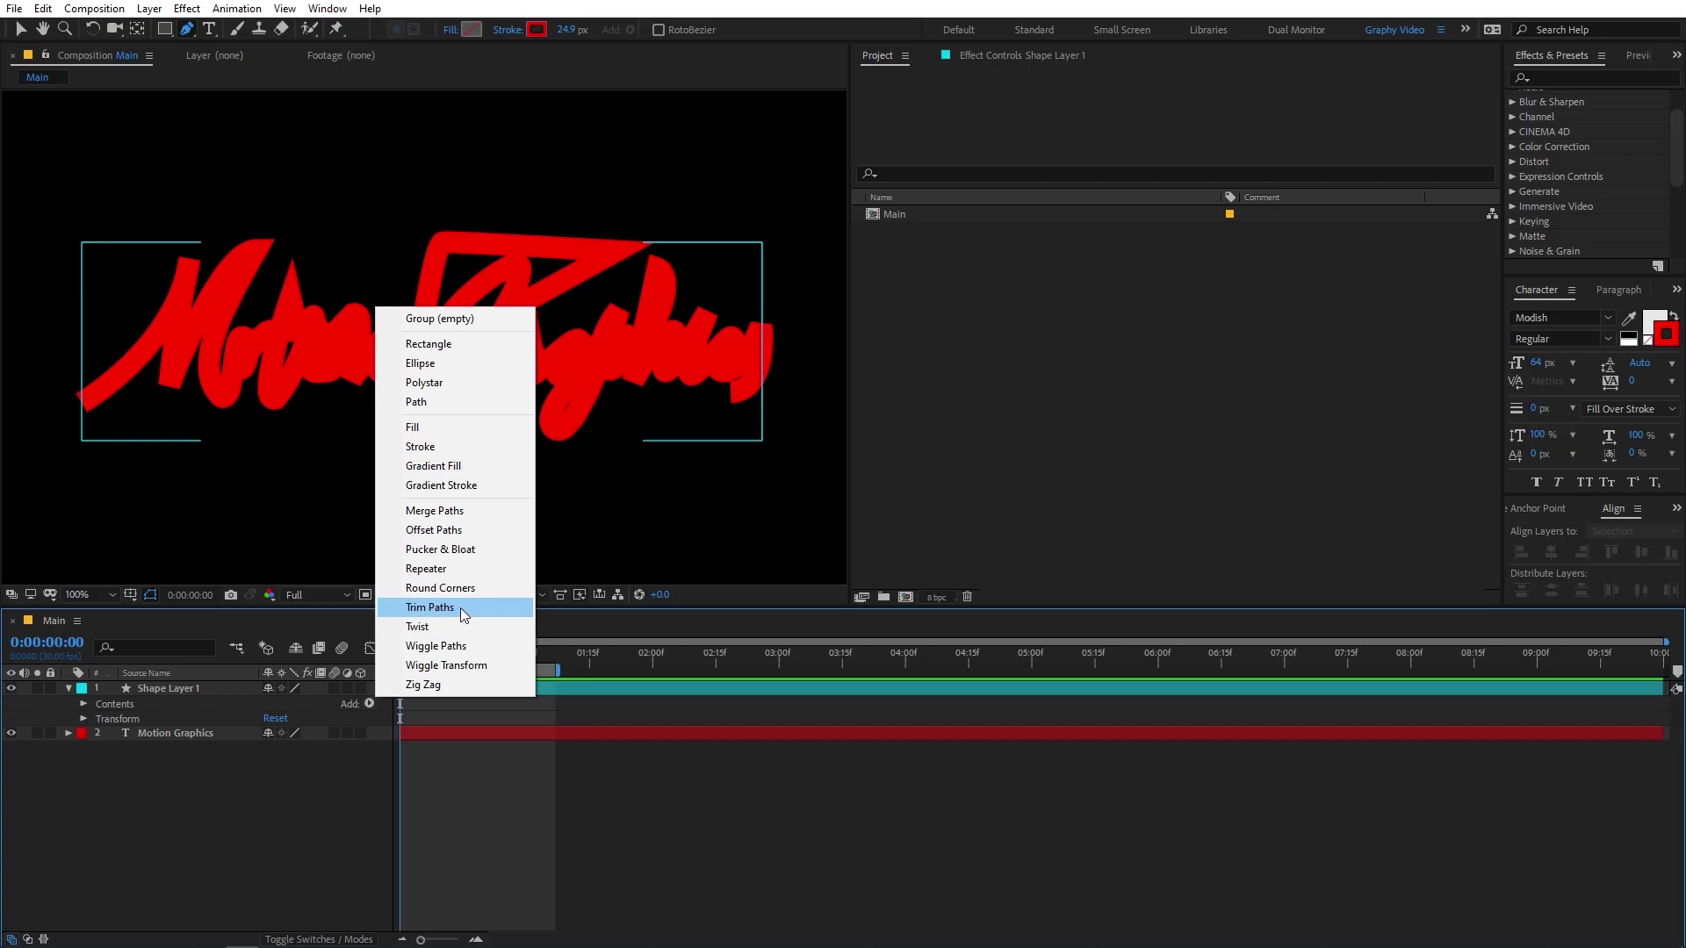
pyautogui.click(430, 607)
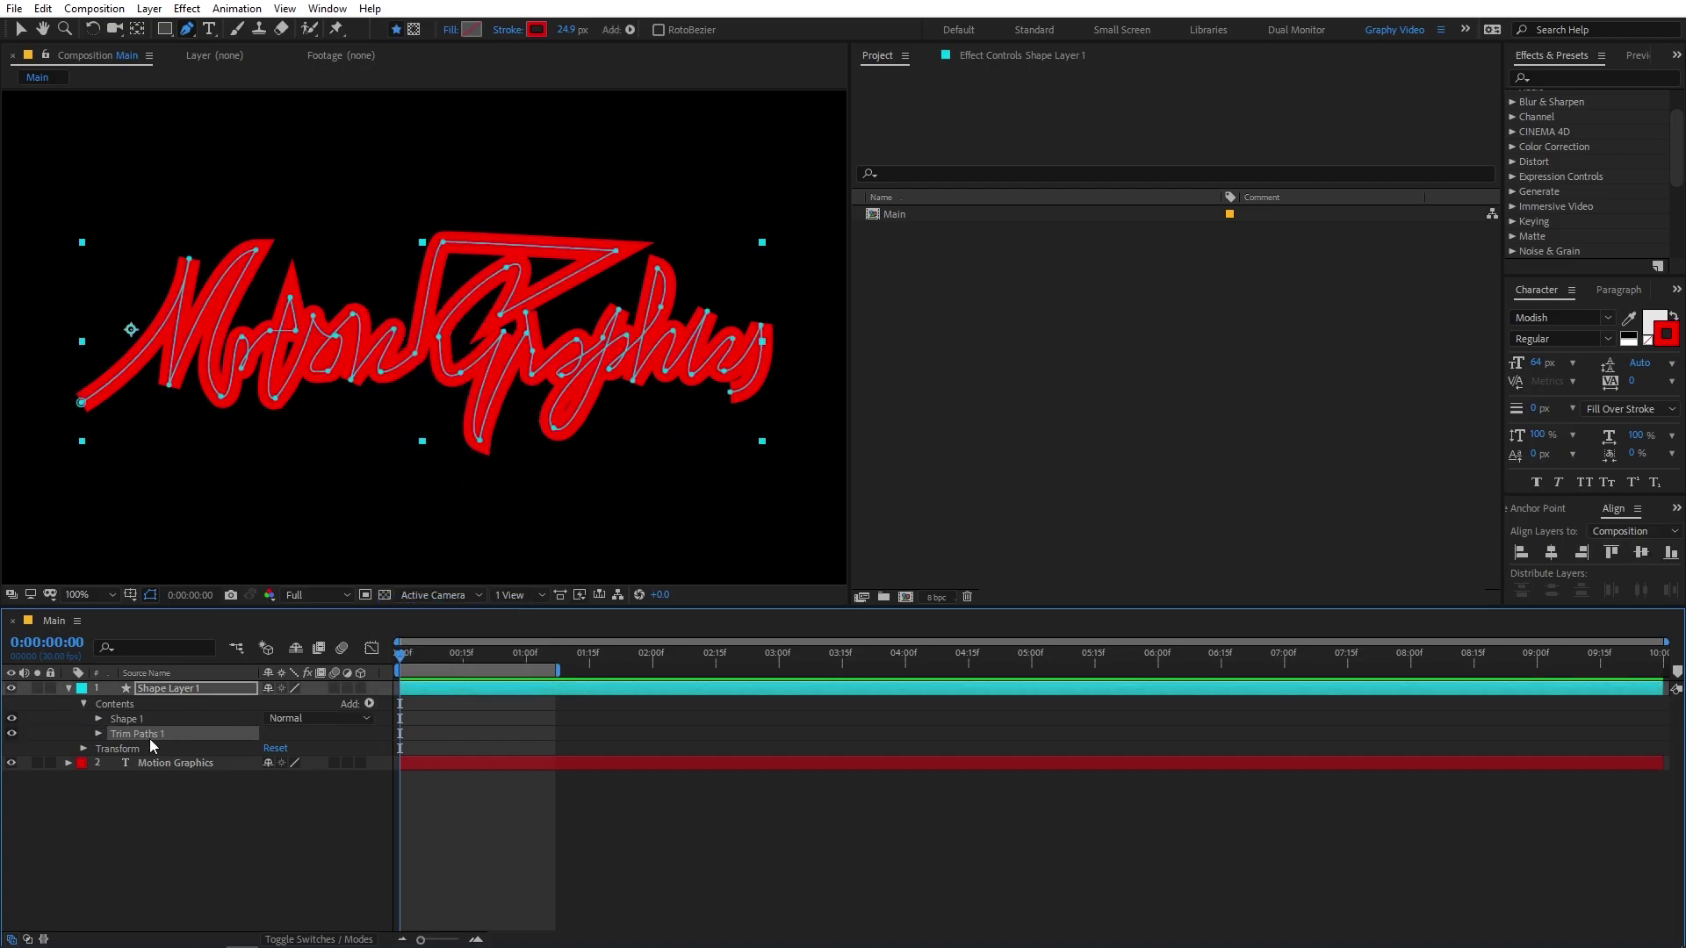
pyautogui.click(99, 734)
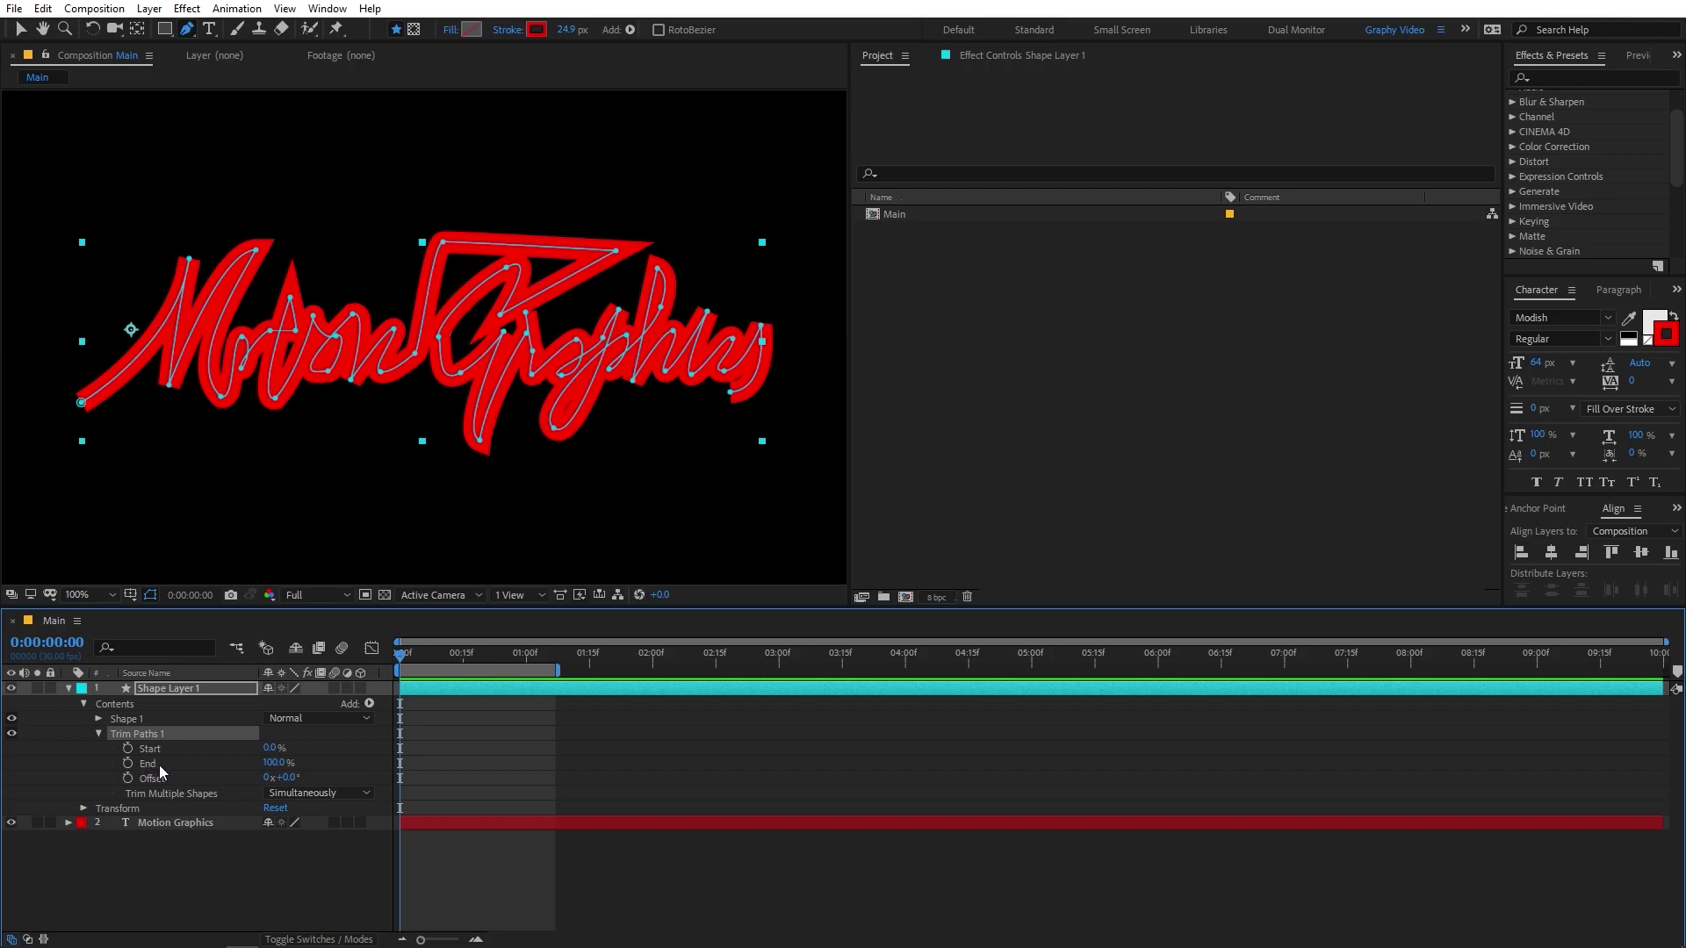
# Keyframe Trim Paths End at 0% at 0:00 and 100% at 1:15
pyautogui.moveTo(273, 763)
pyautogui.mouseDown()
pyautogui.moveTo(284, 773)
pyautogui.moveTo(132, 801)
pyautogui.moveTo(268, 794)
pyautogui.moveTo(168, 805)
pyautogui.mouseUp()
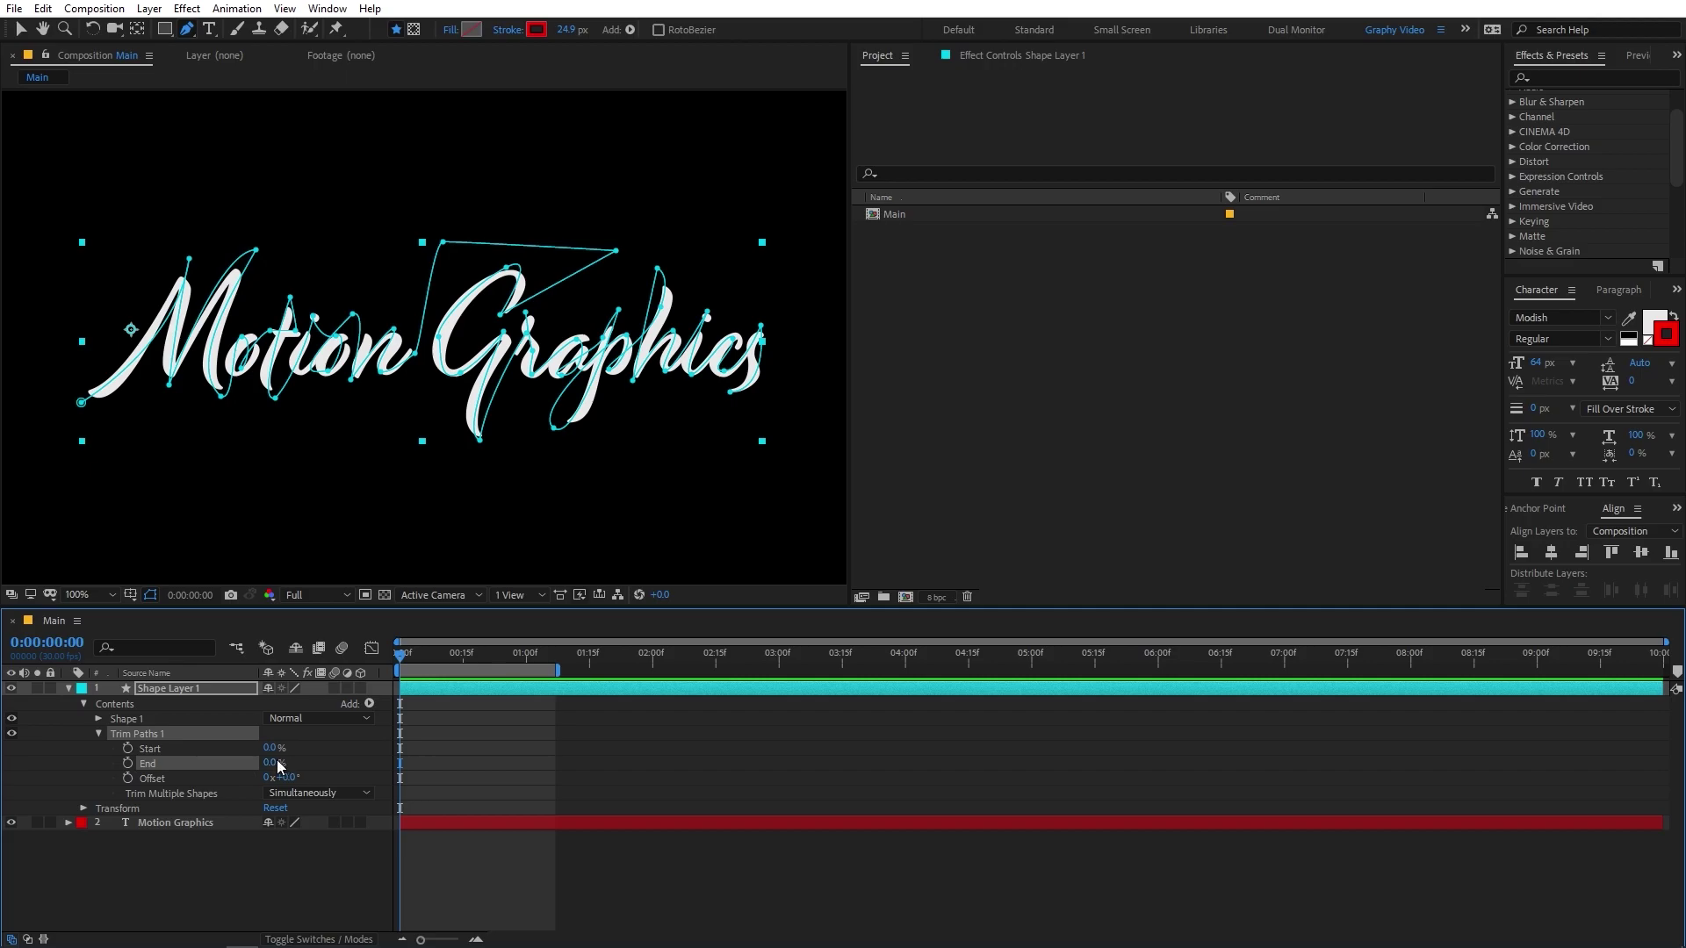
pyautogui.click(128, 763)
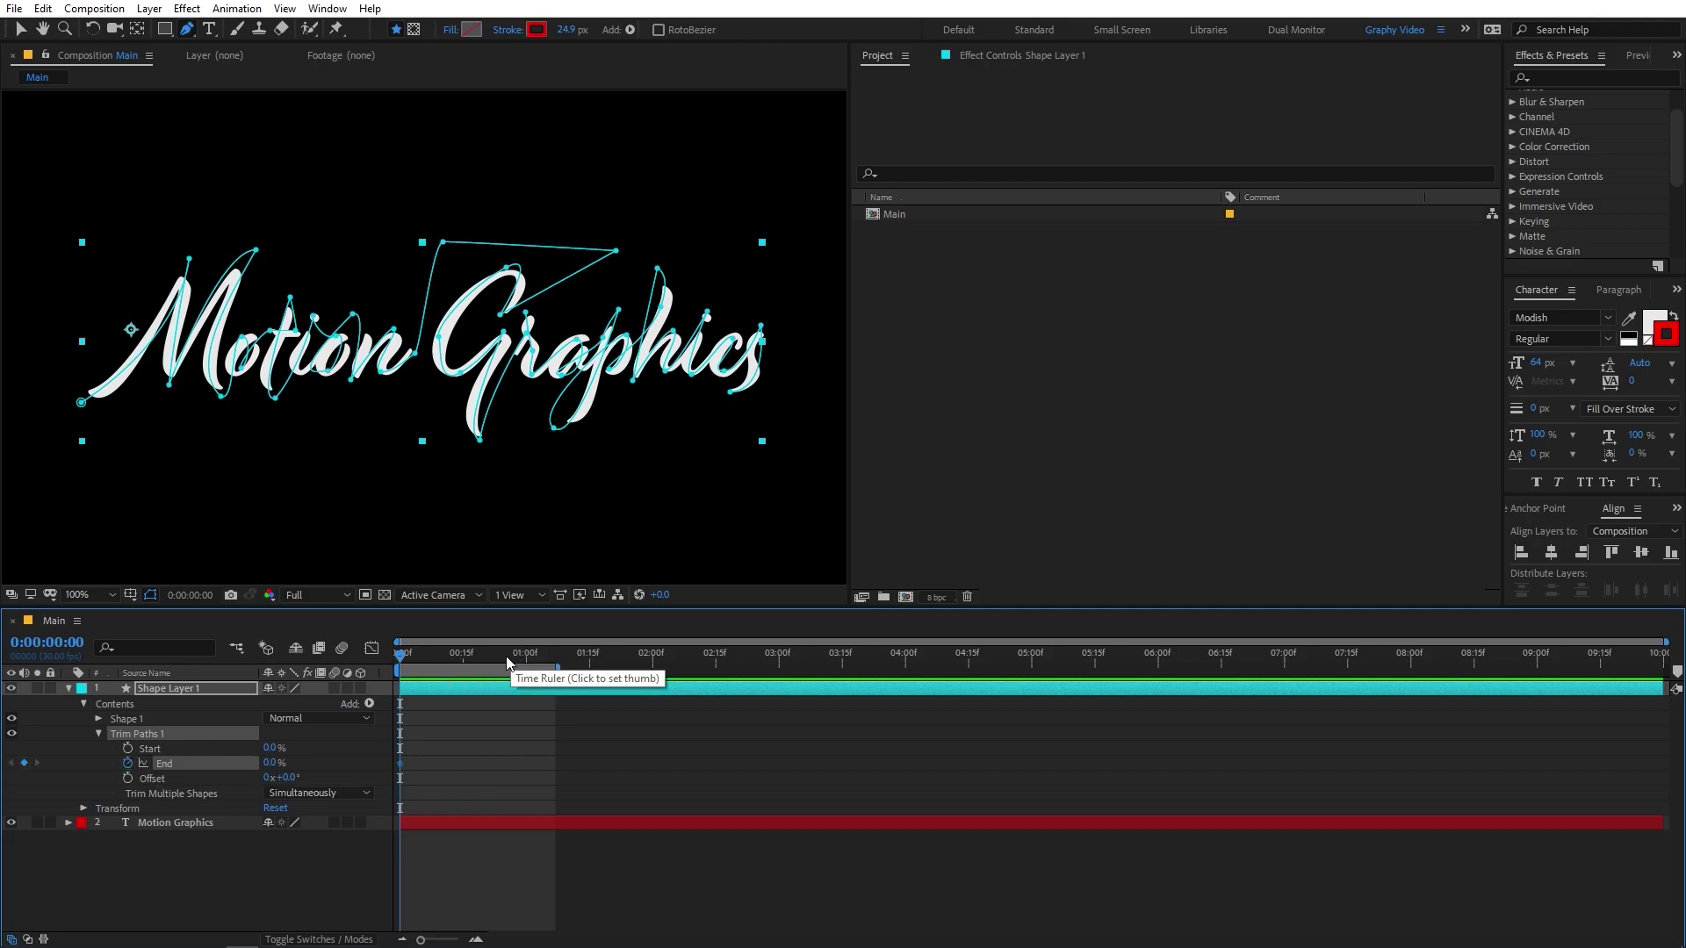
pyautogui.moveTo(560, 670); pyautogui.dragTo(739, 670)
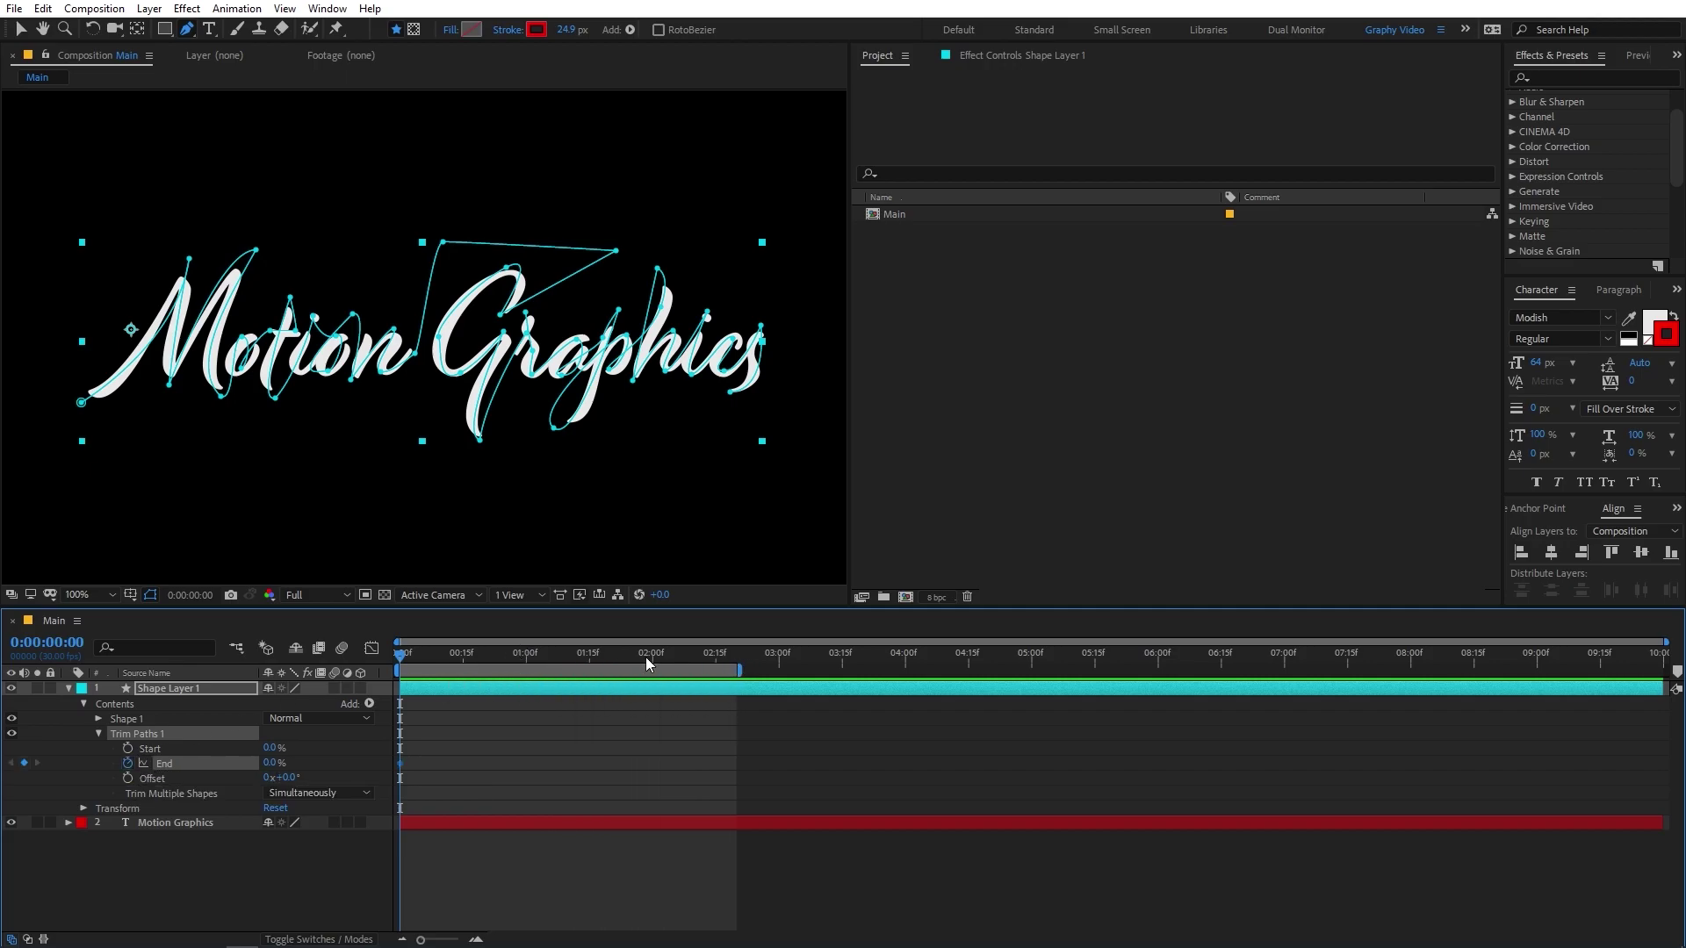
pyautogui.moveTo(425, 654); pyautogui.dragTo(588, 667)
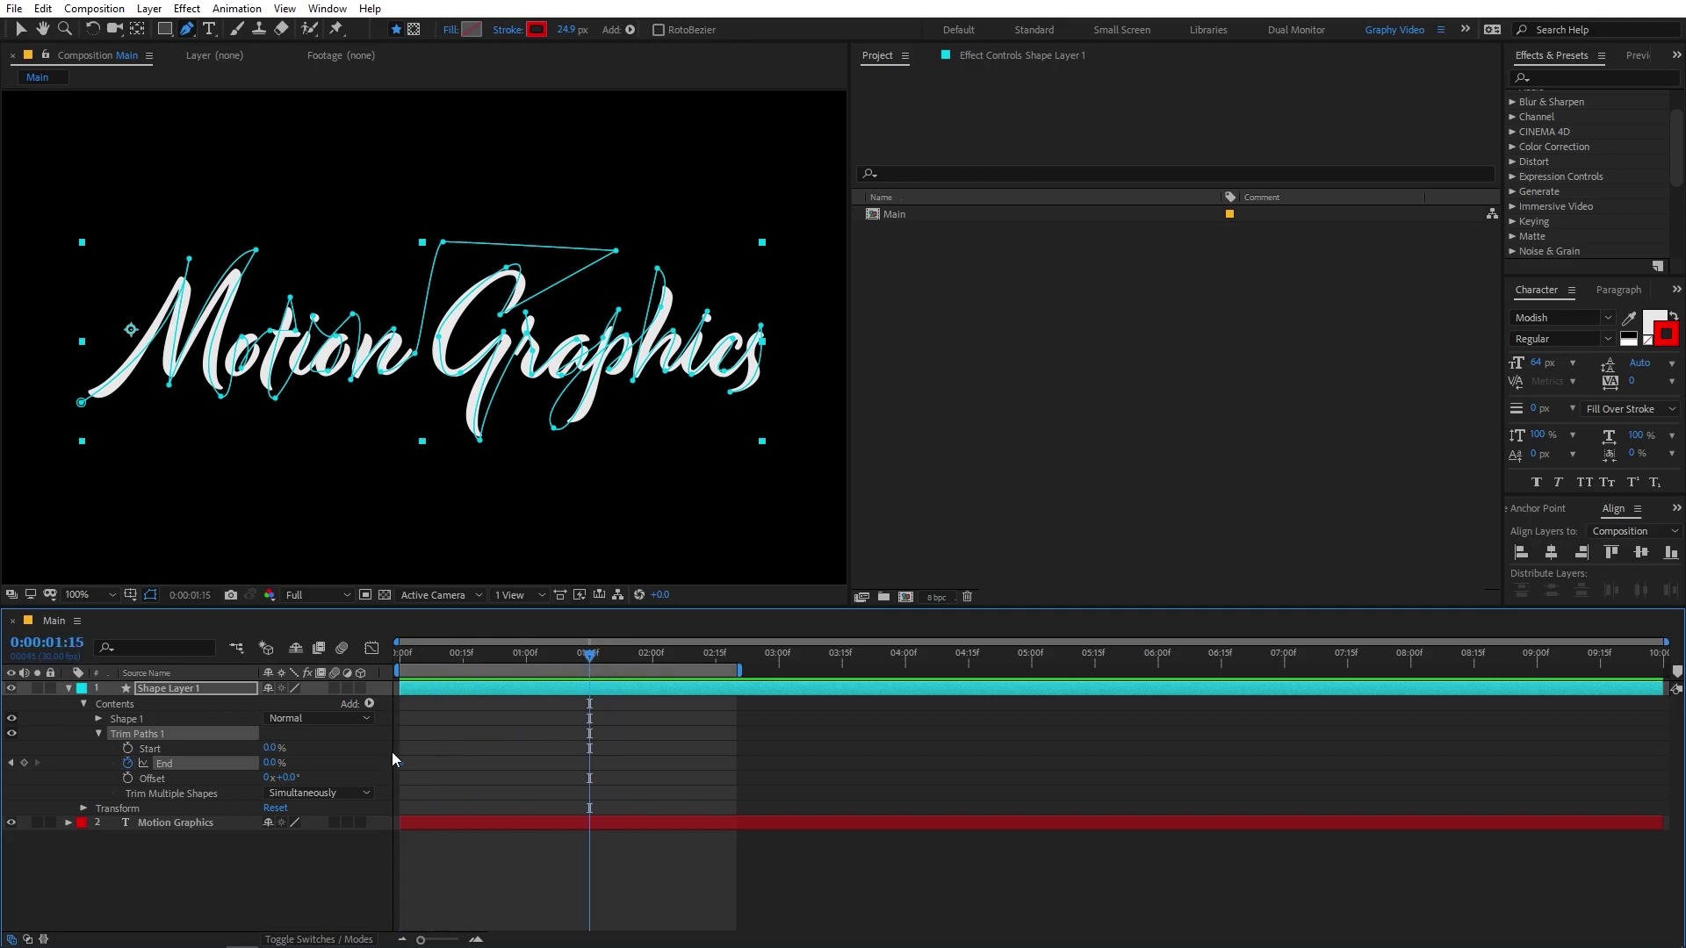
pyautogui.moveTo(281, 764); pyautogui.dragTo(396, 763)
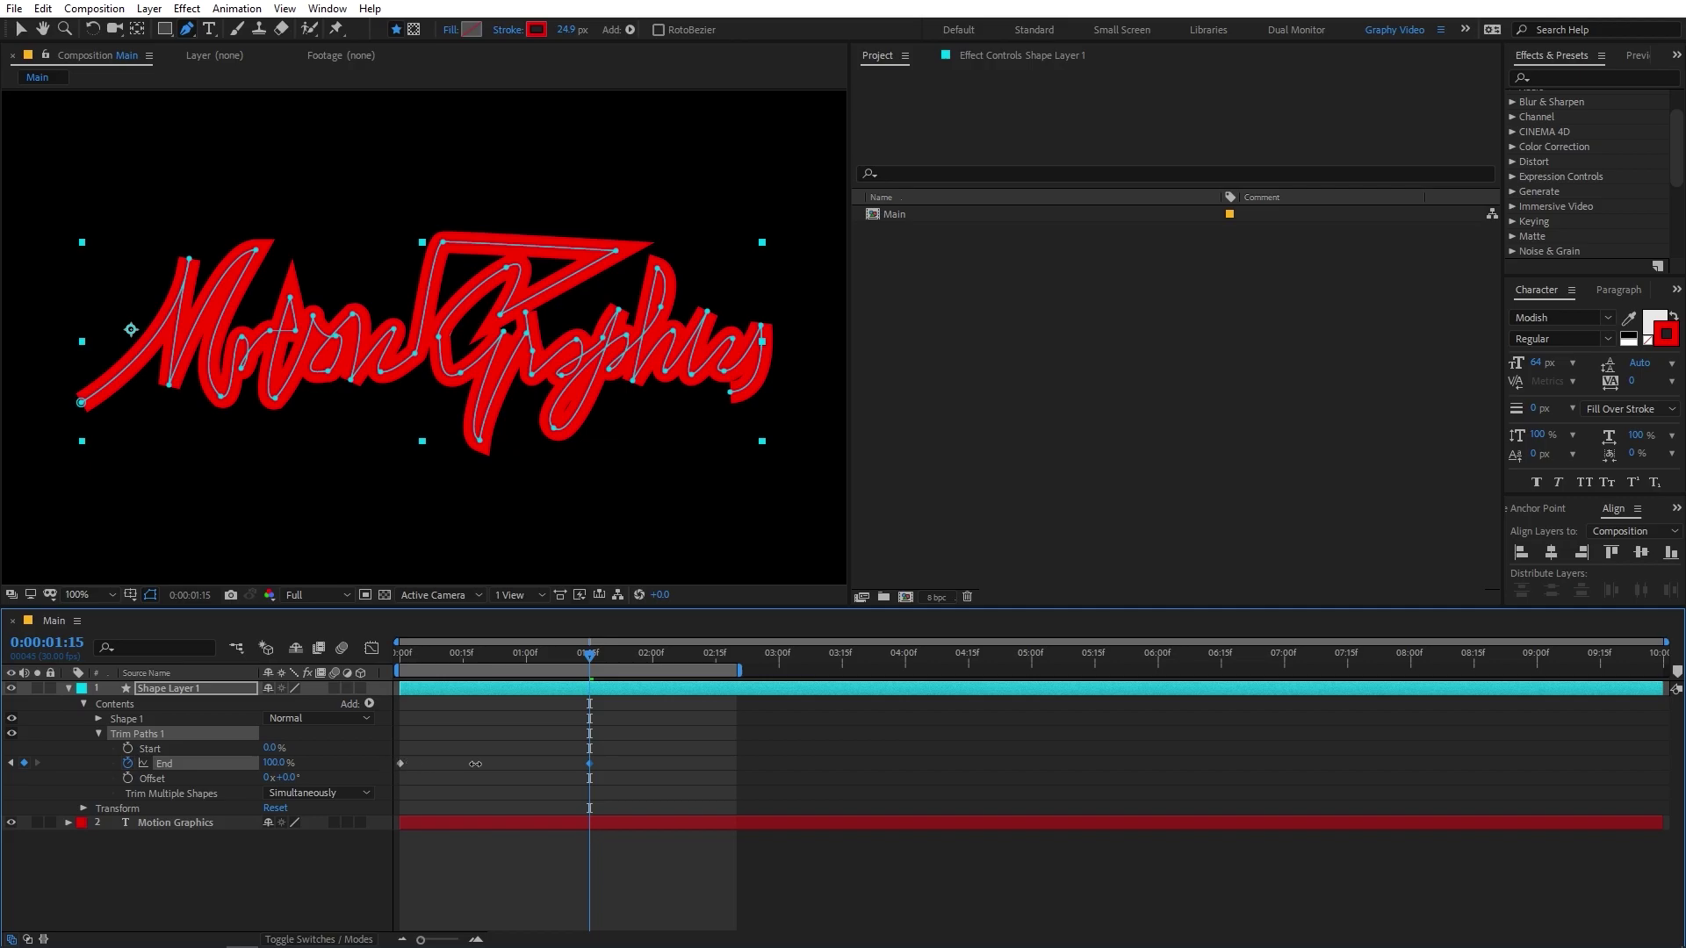
# Preview the write-on, then apply Easy Ease to both End keyframes
pyautogui.press('space')
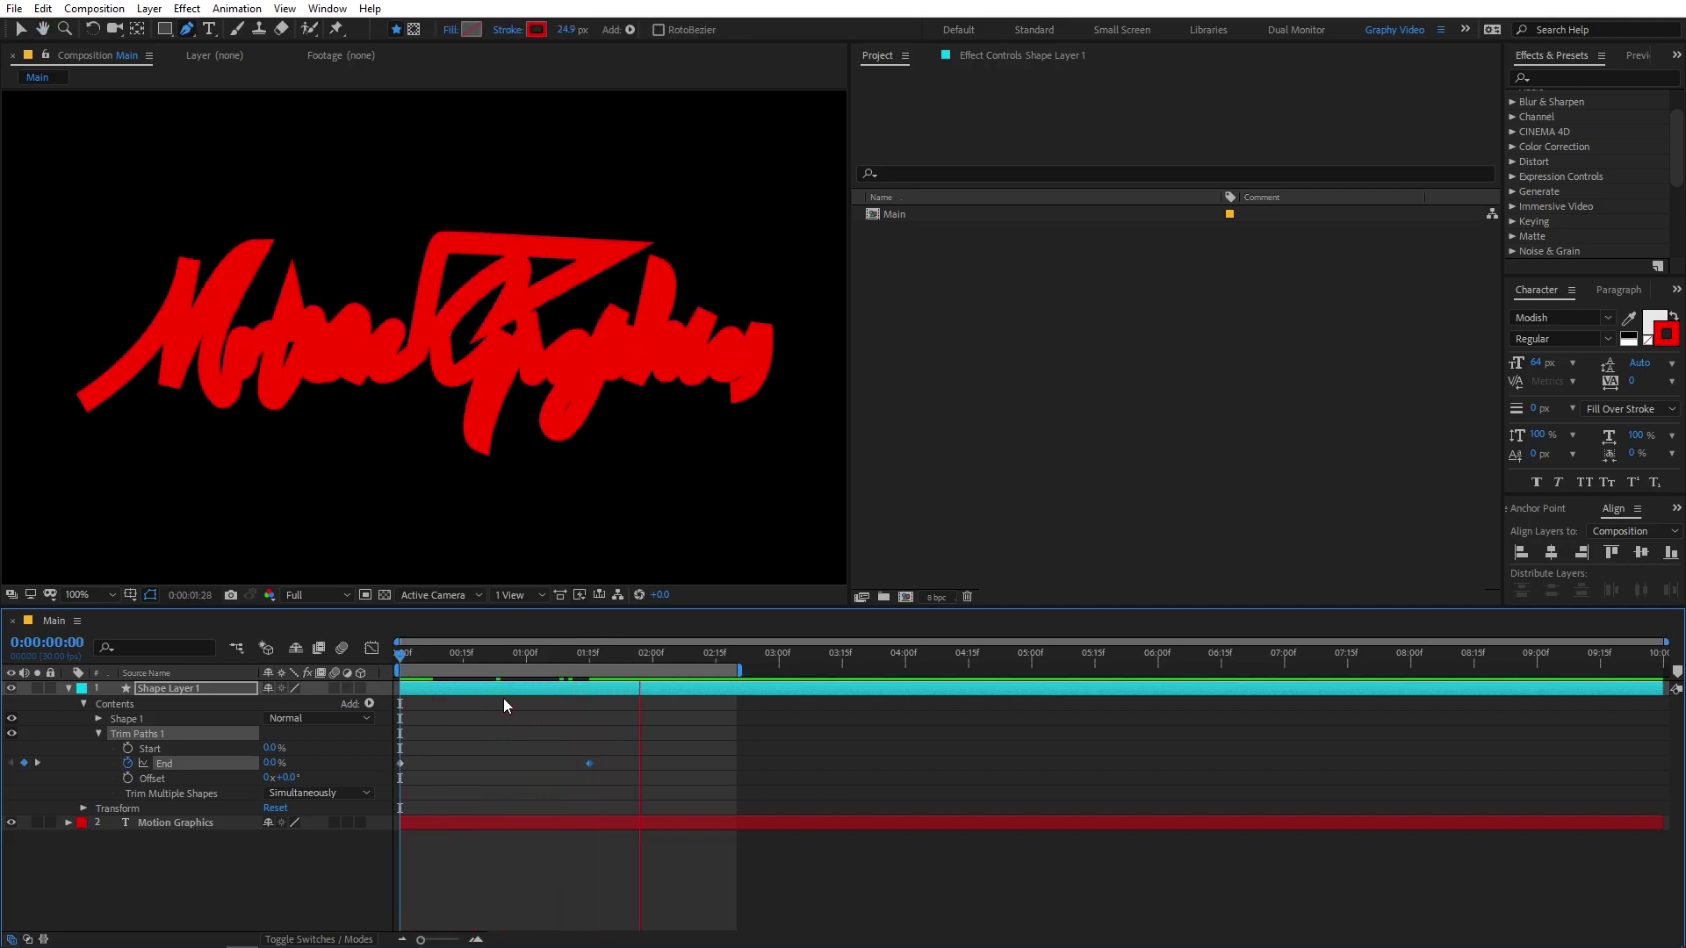
pyautogui.press('space')
pyautogui.press('j')
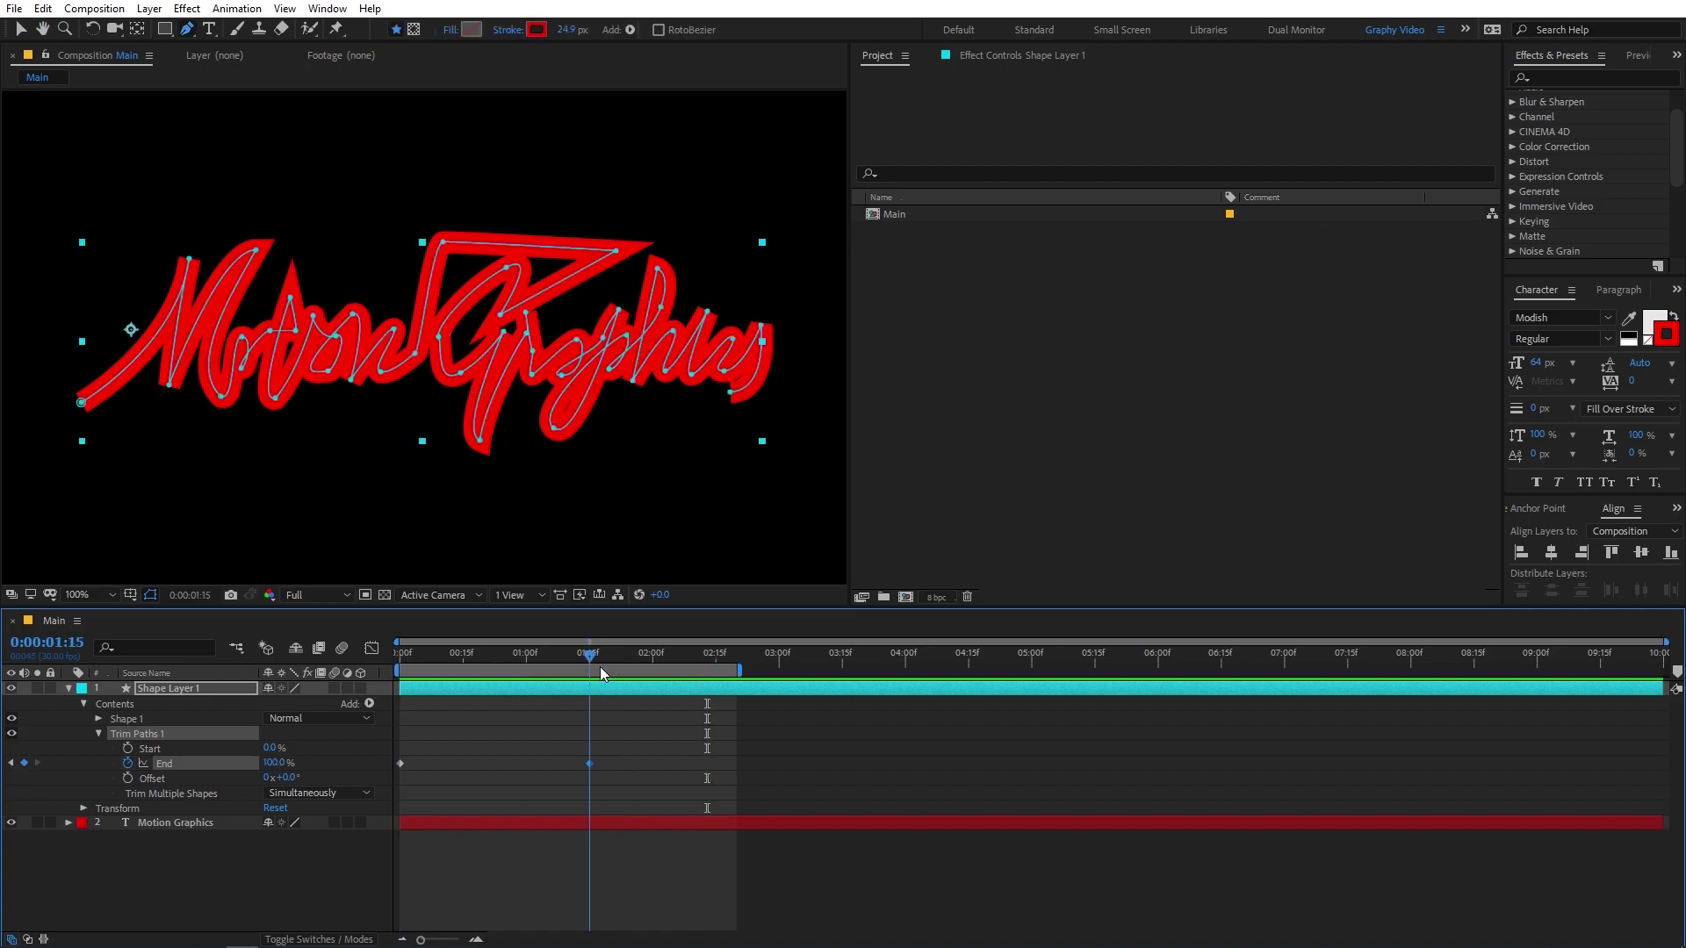
pyautogui.moveTo(650, 740); pyautogui.dragTo(381, 778)
pyautogui.press('F9')
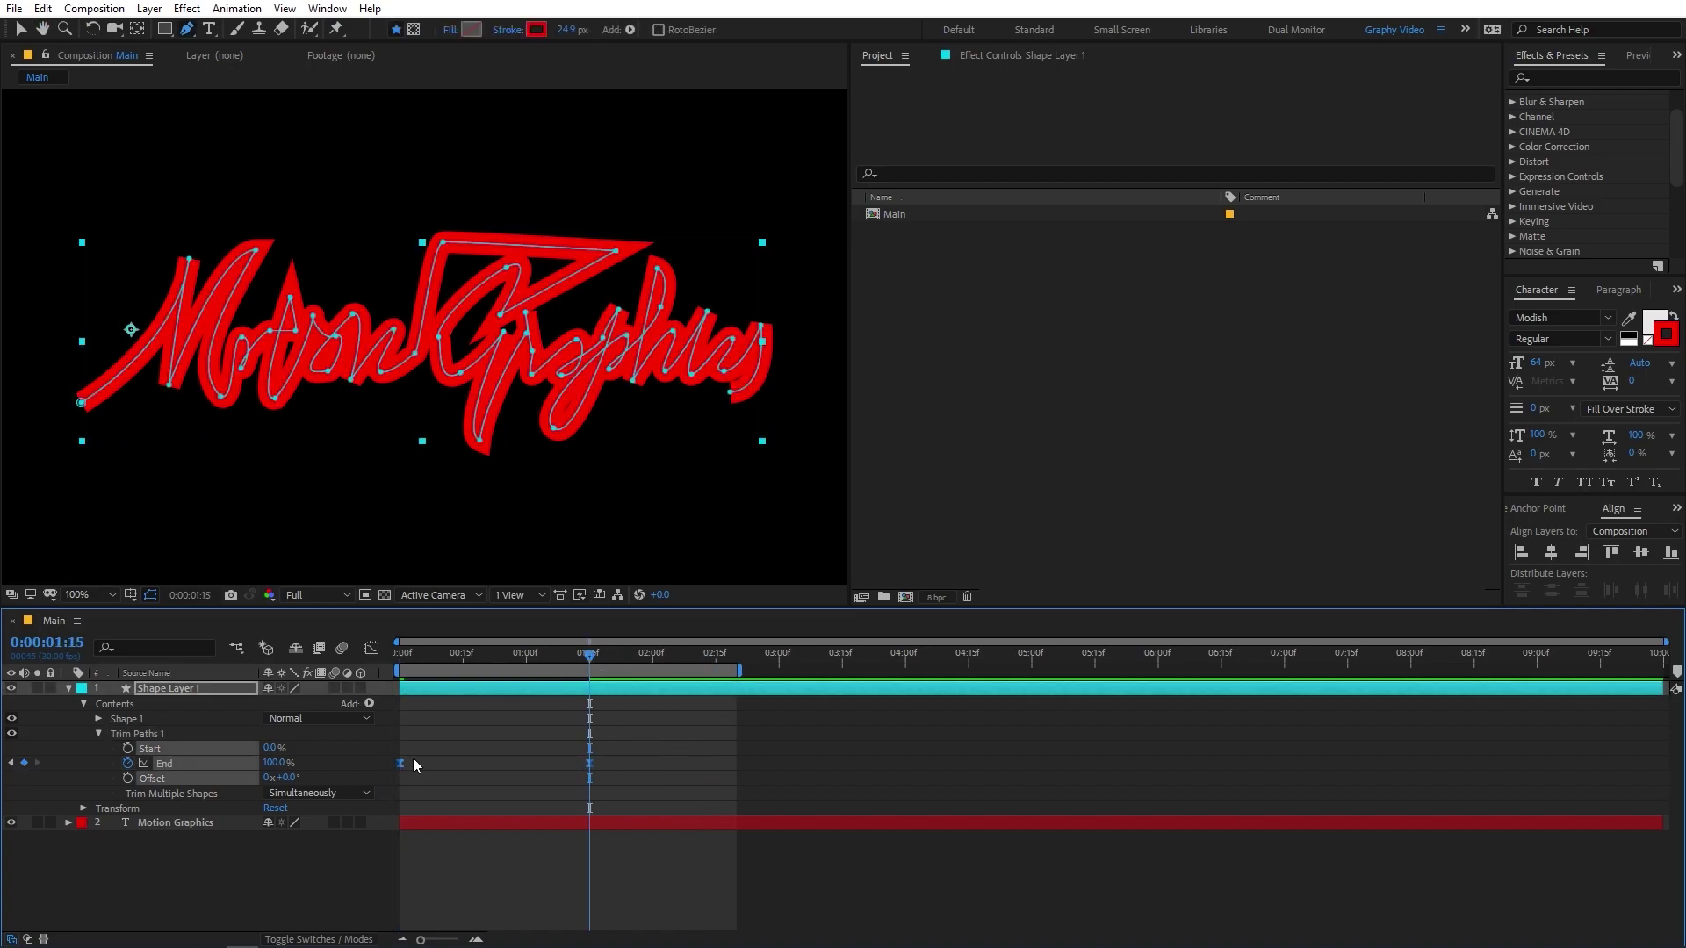
# In End's speed graph, drag the influence handle left for an early speed peak, then preview
pyautogui.click(371, 649)
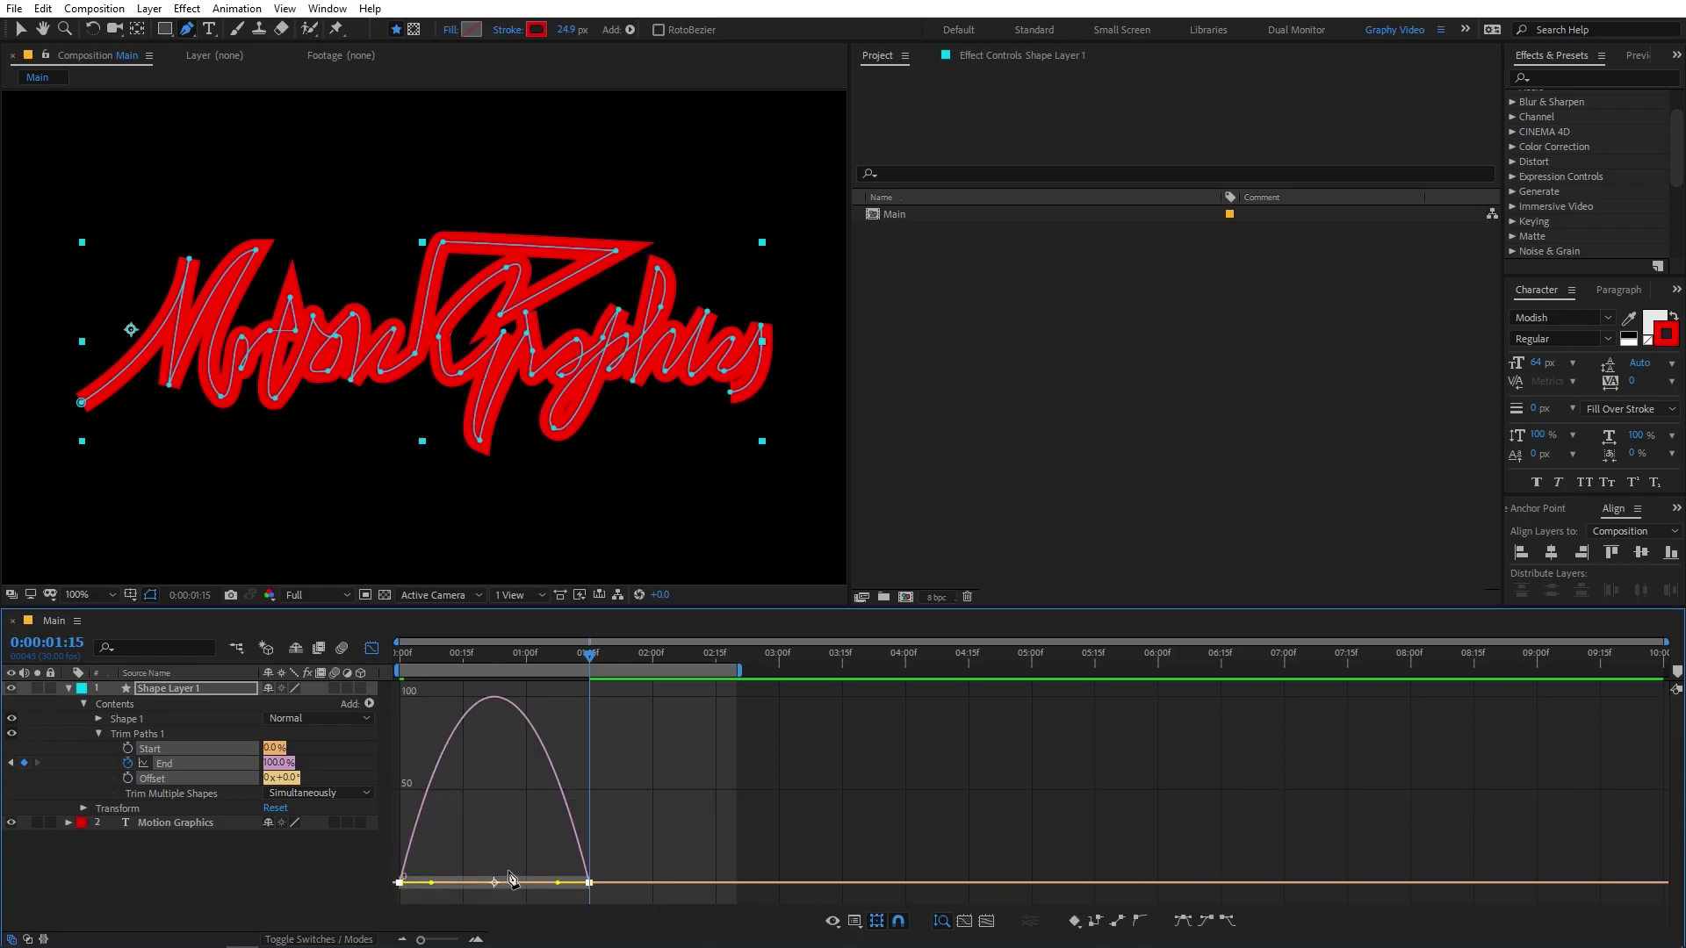
pyautogui.moveTo(558, 882); pyautogui.dragTo(519, 883)
pyautogui.press('Home')
pyautogui.press('space')
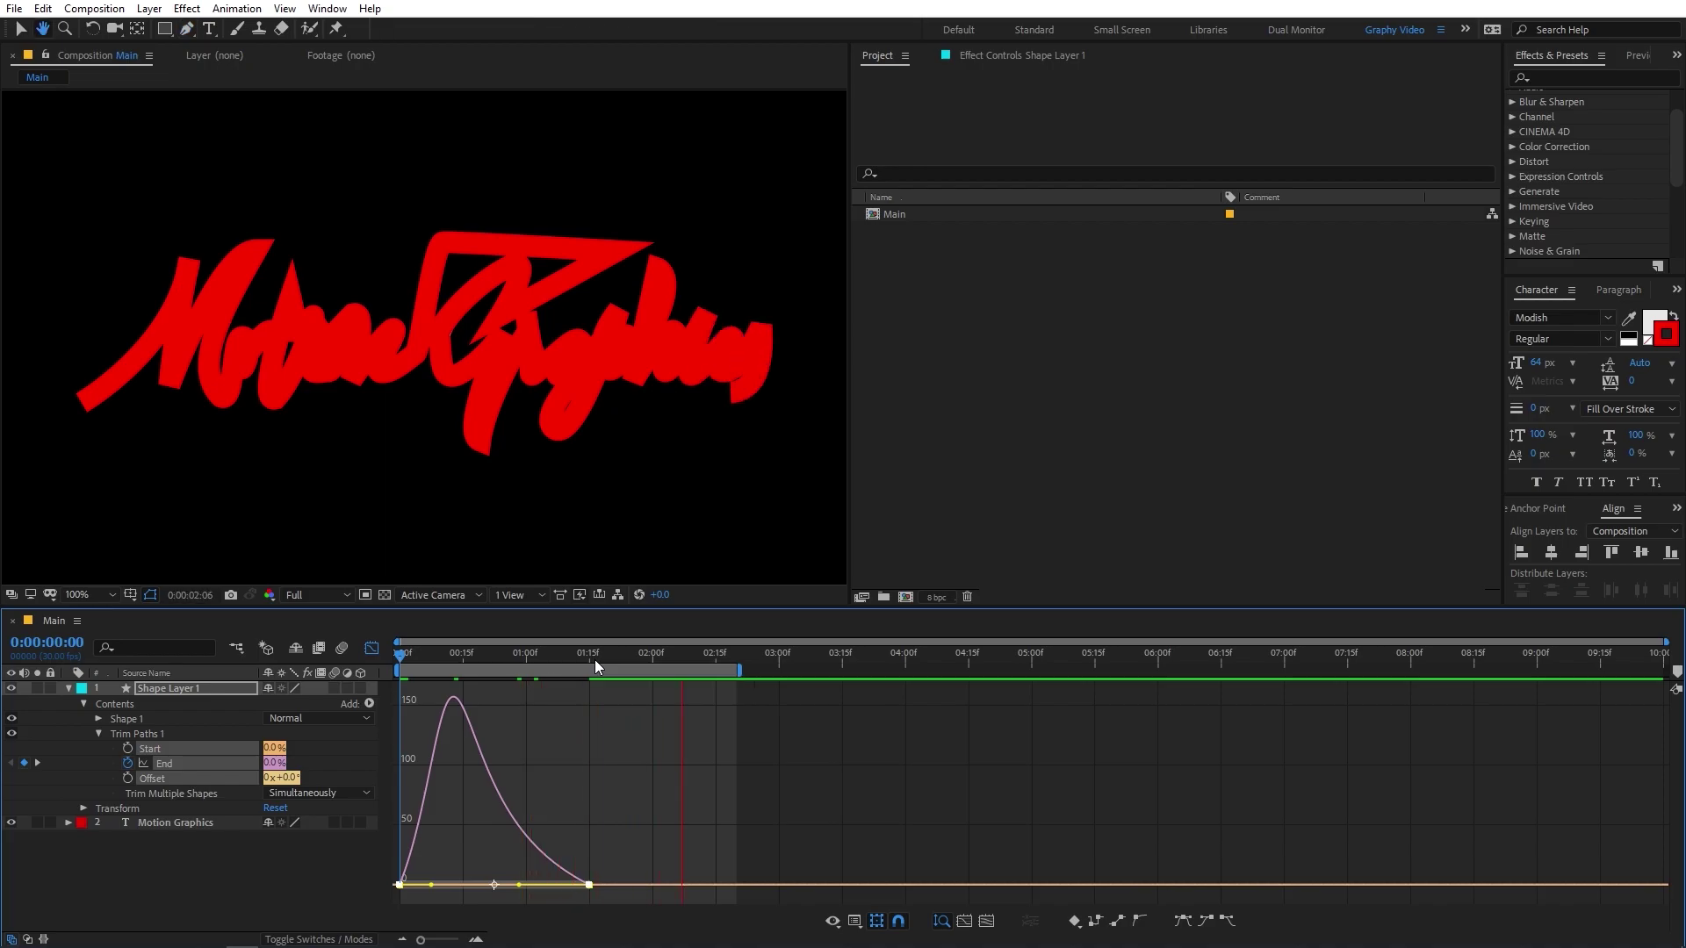
pyautogui.press('space')
pyautogui.press('space')
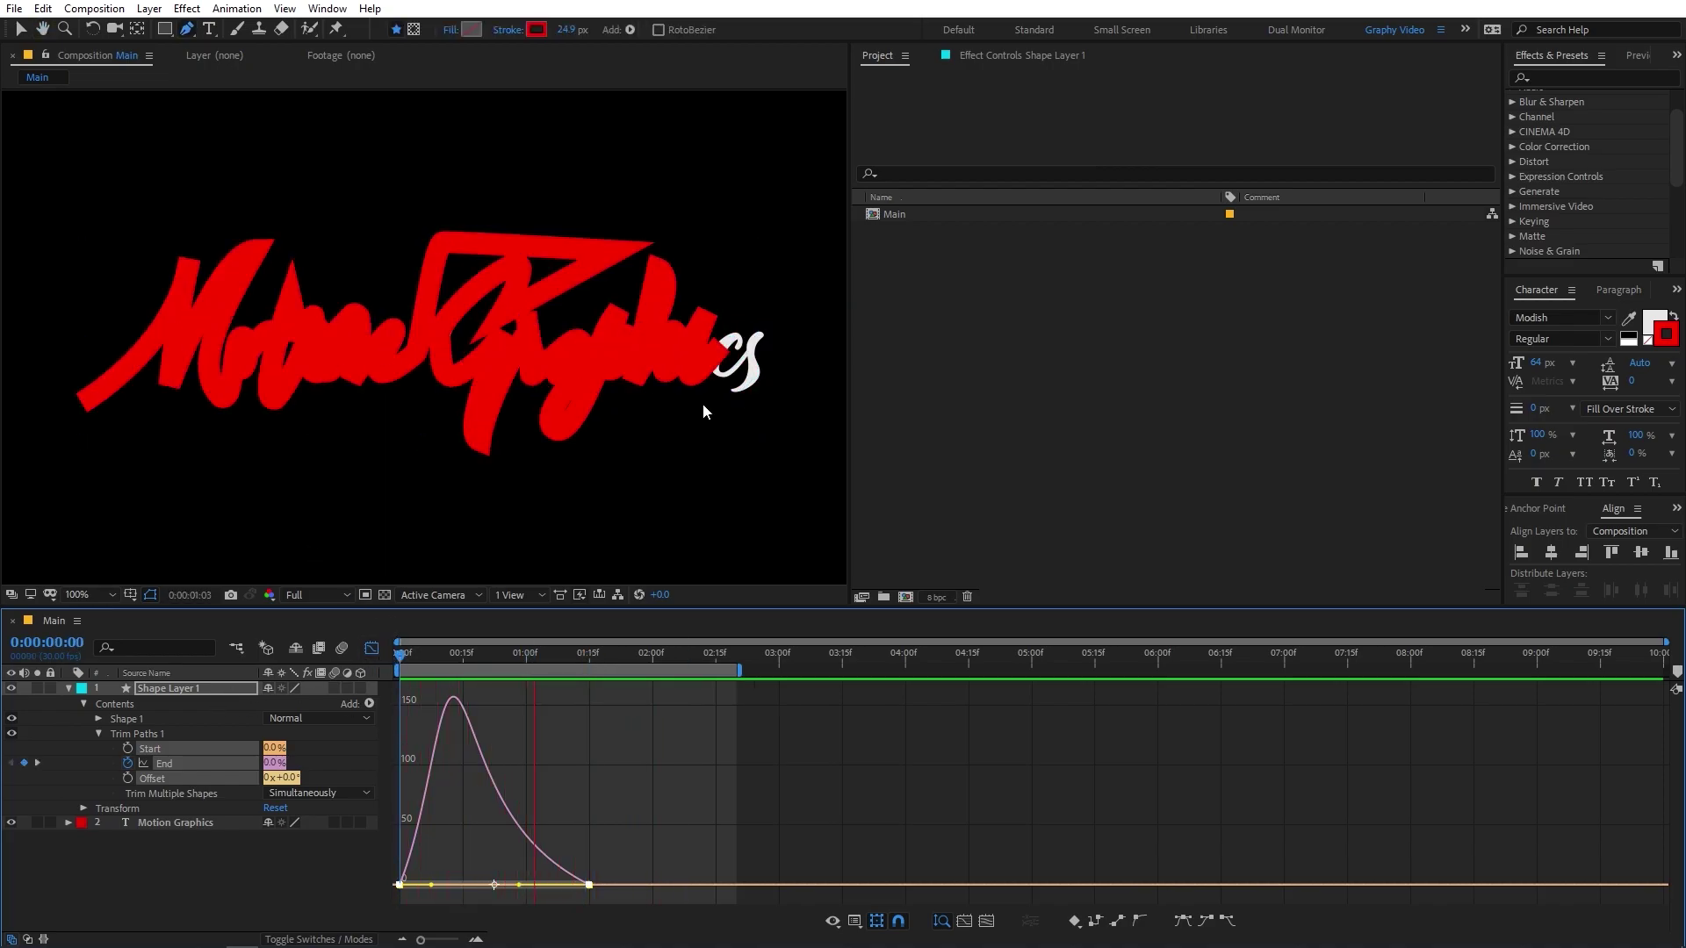
pyautogui.press('space')
# Set the Motion Graphics layer's track matte to Alpha Matte 'Shape Layer 1'
pyautogui.click(374, 649)
pyautogui.click(68, 689)
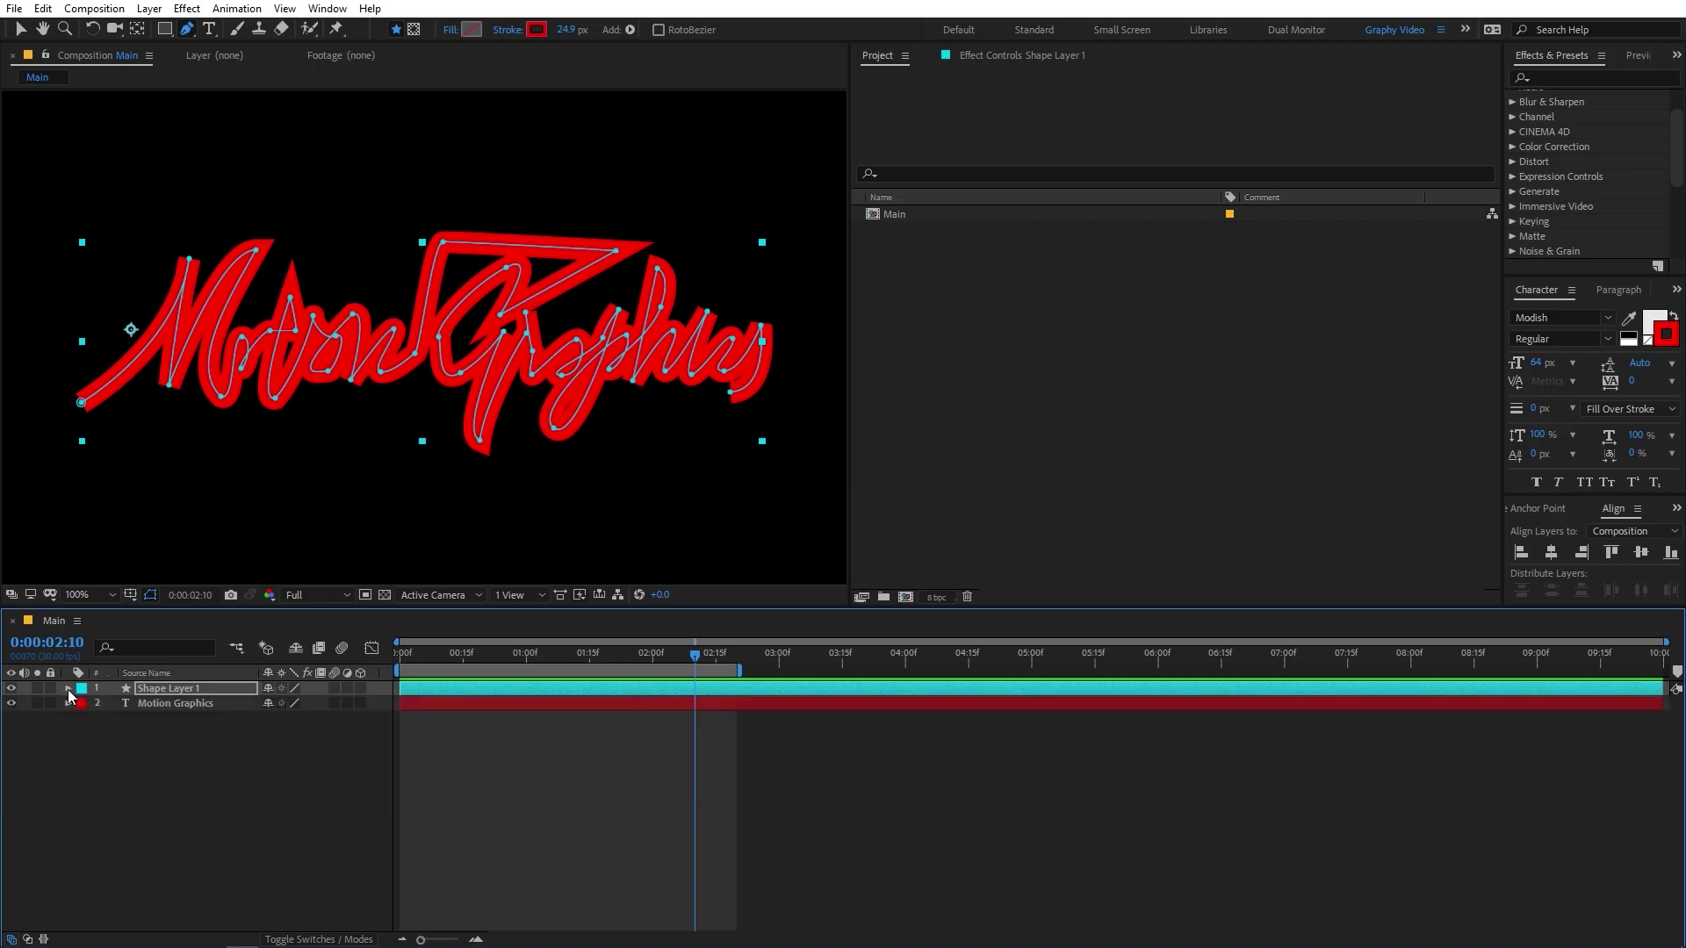
pyautogui.click(165, 708)
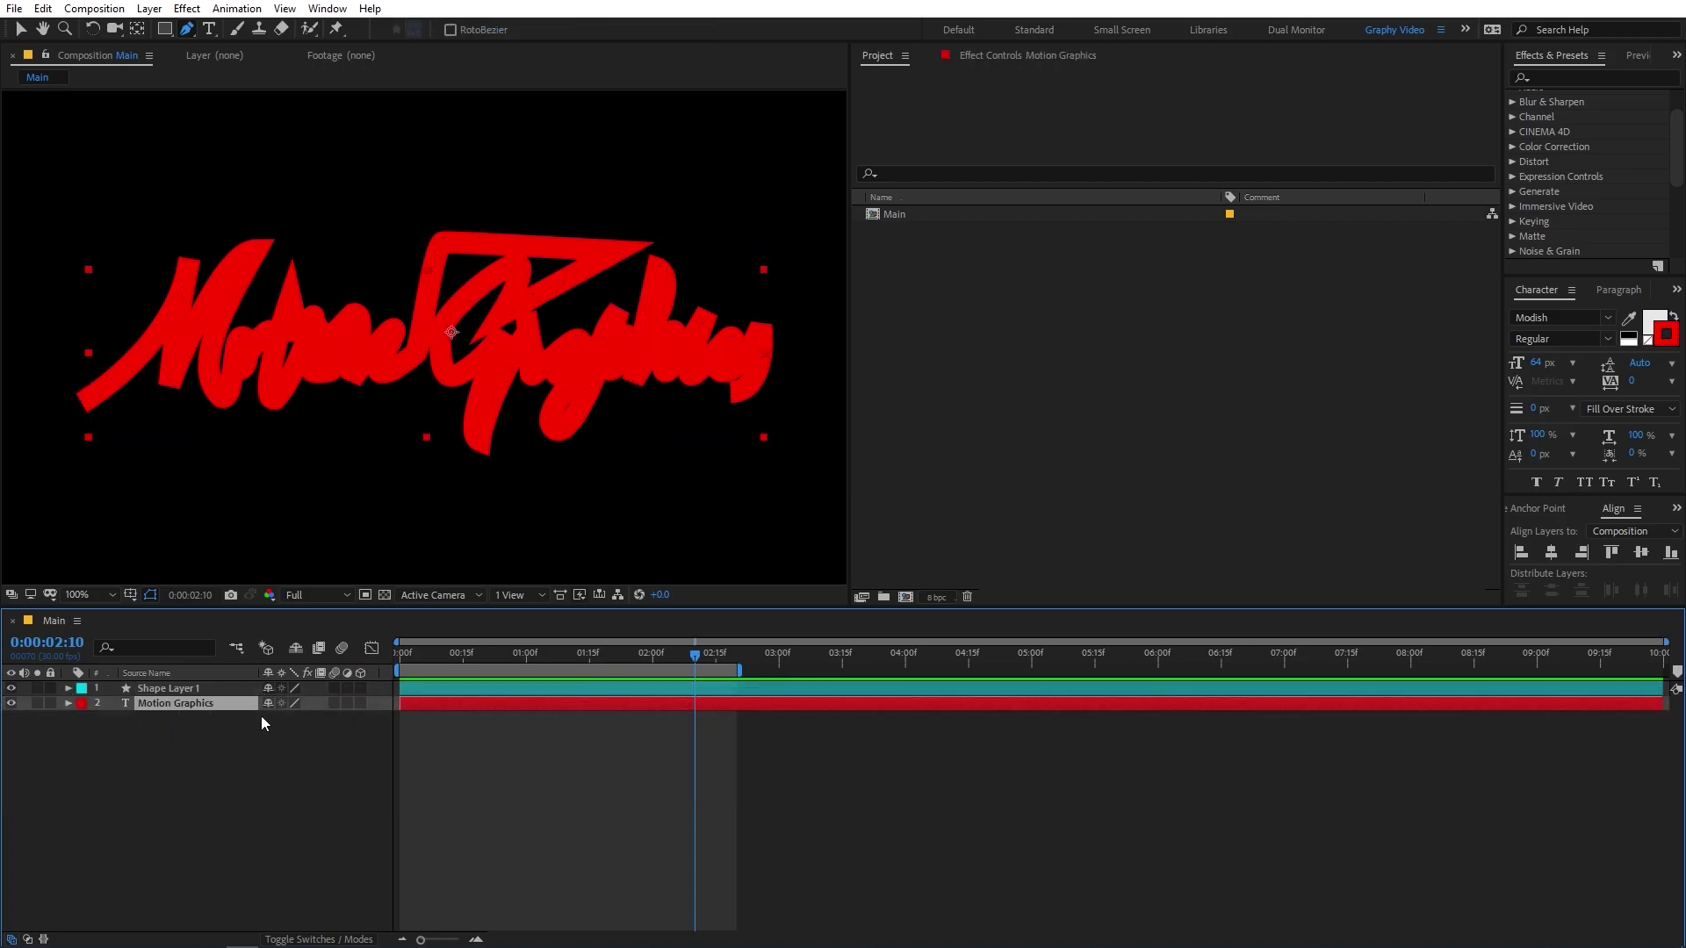
pyautogui.click(28, 940)
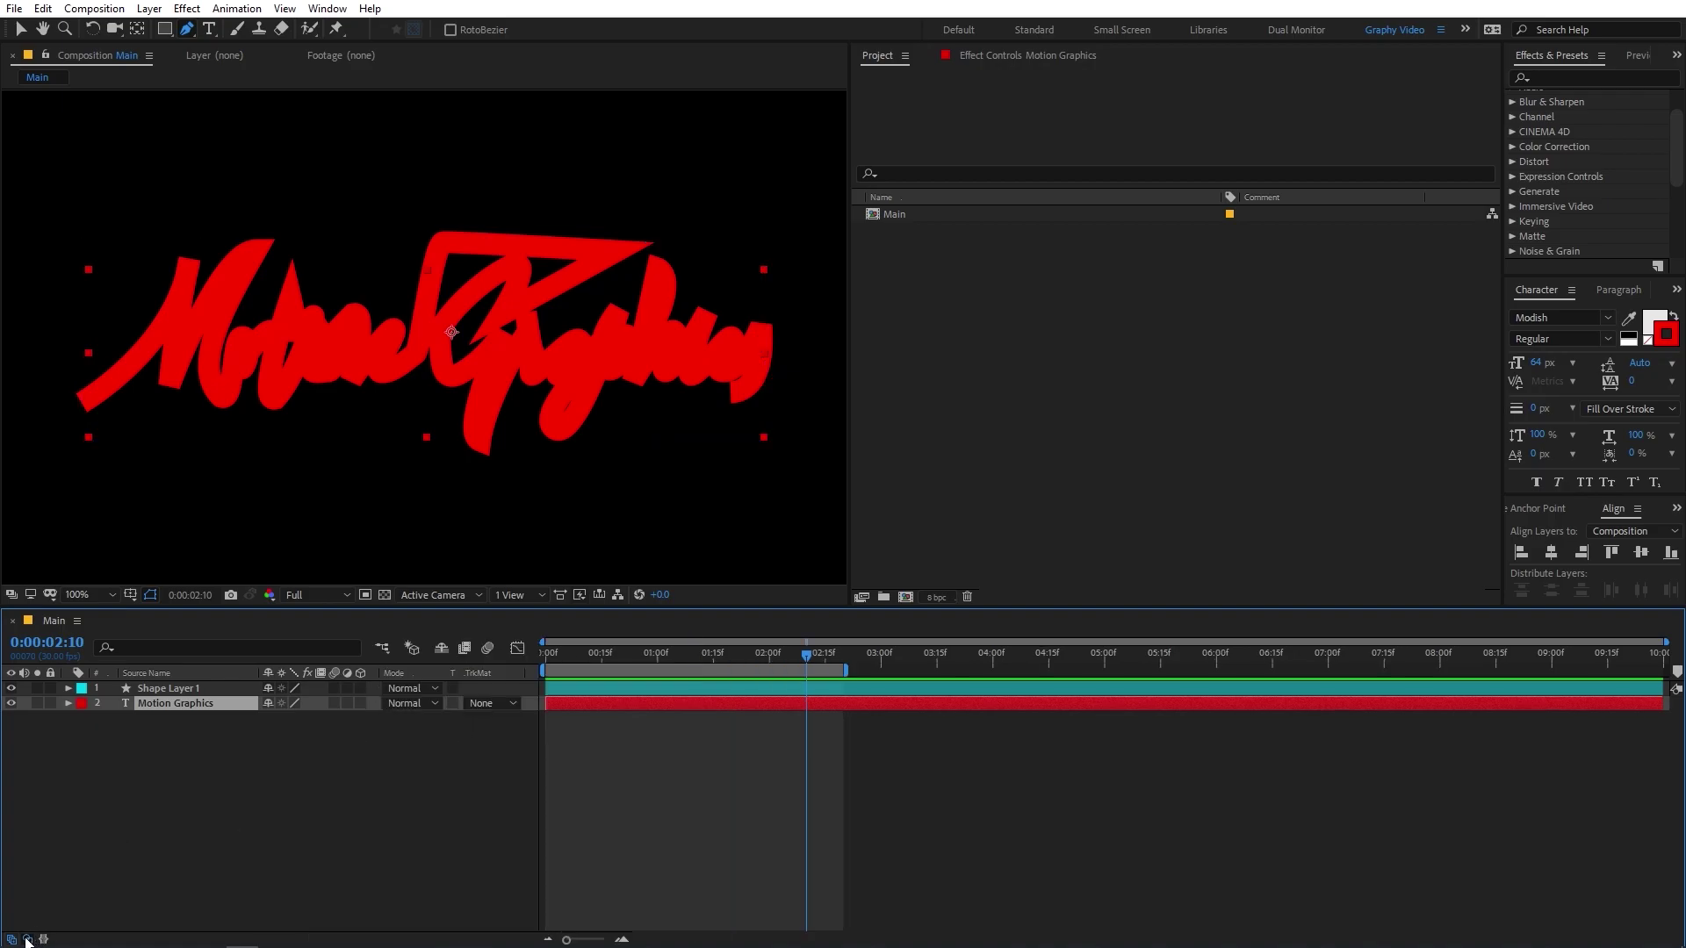
pyautogui.click(487, 705)
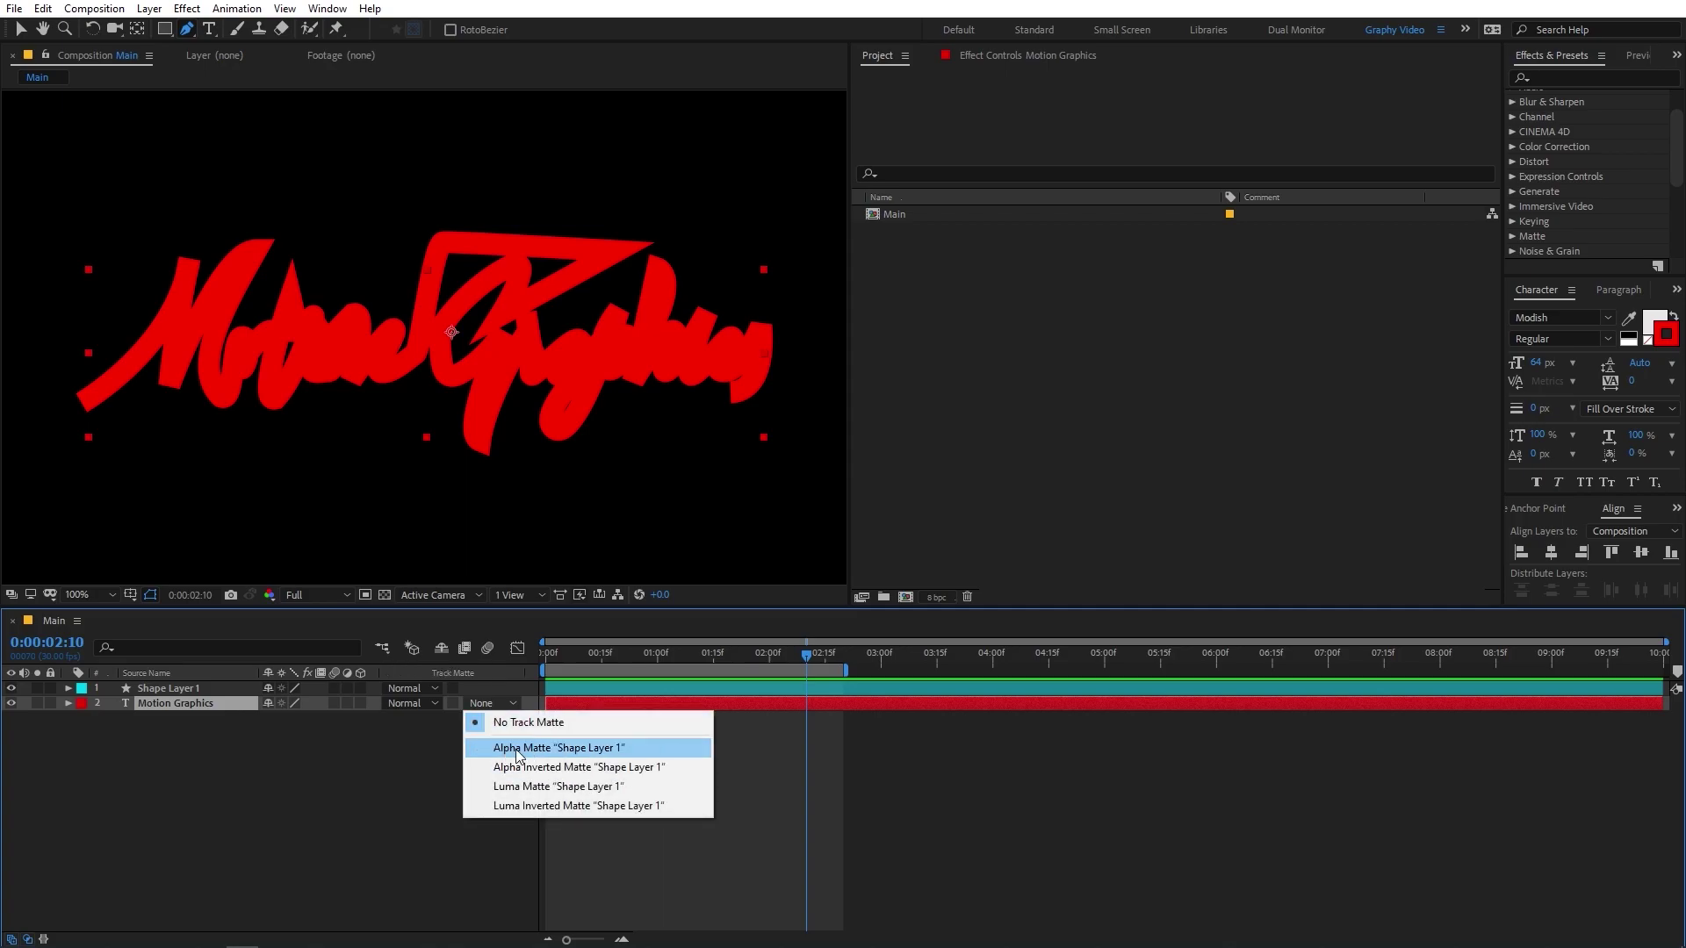
pyautogui.click(543, 749)
# Preview and scrub through the matted handwritten reveal of the title
pyautogui.press('space')
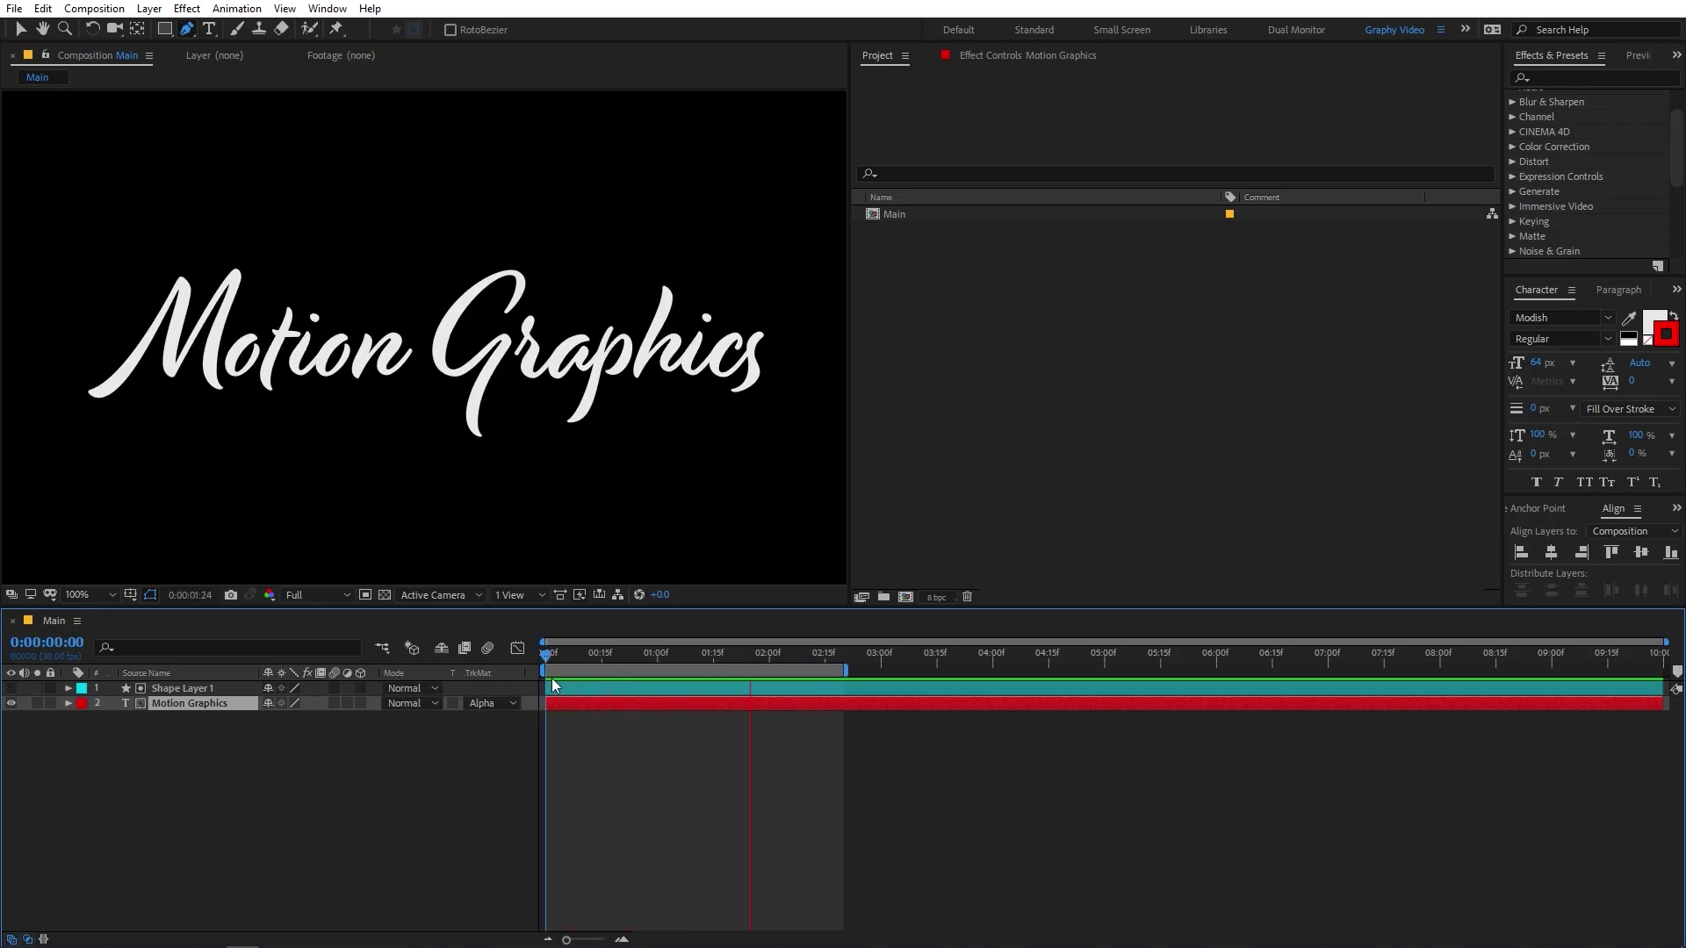
pyautogui.click(606, 655)
pyautogui.moveTo(575, 671); pyautogui.dragTo(803, 671)
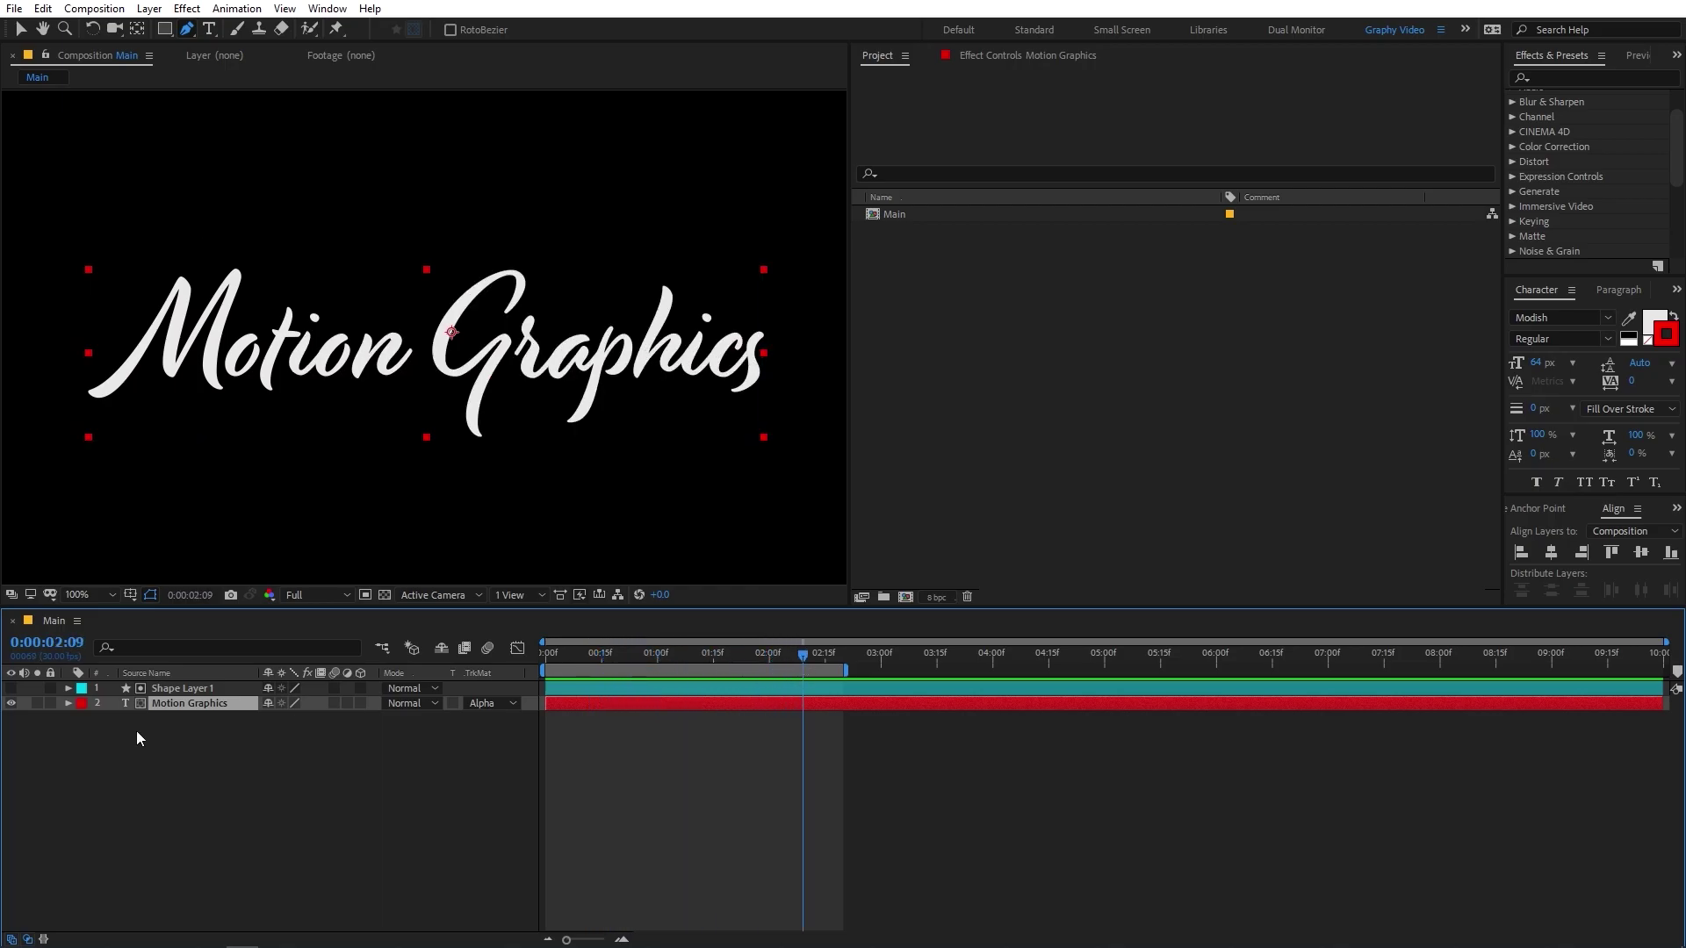
# Move Shape Layer 1's second End keyframe to about 2:20 for a slower write-on, then preview it
pyautogui.click(174, 690)
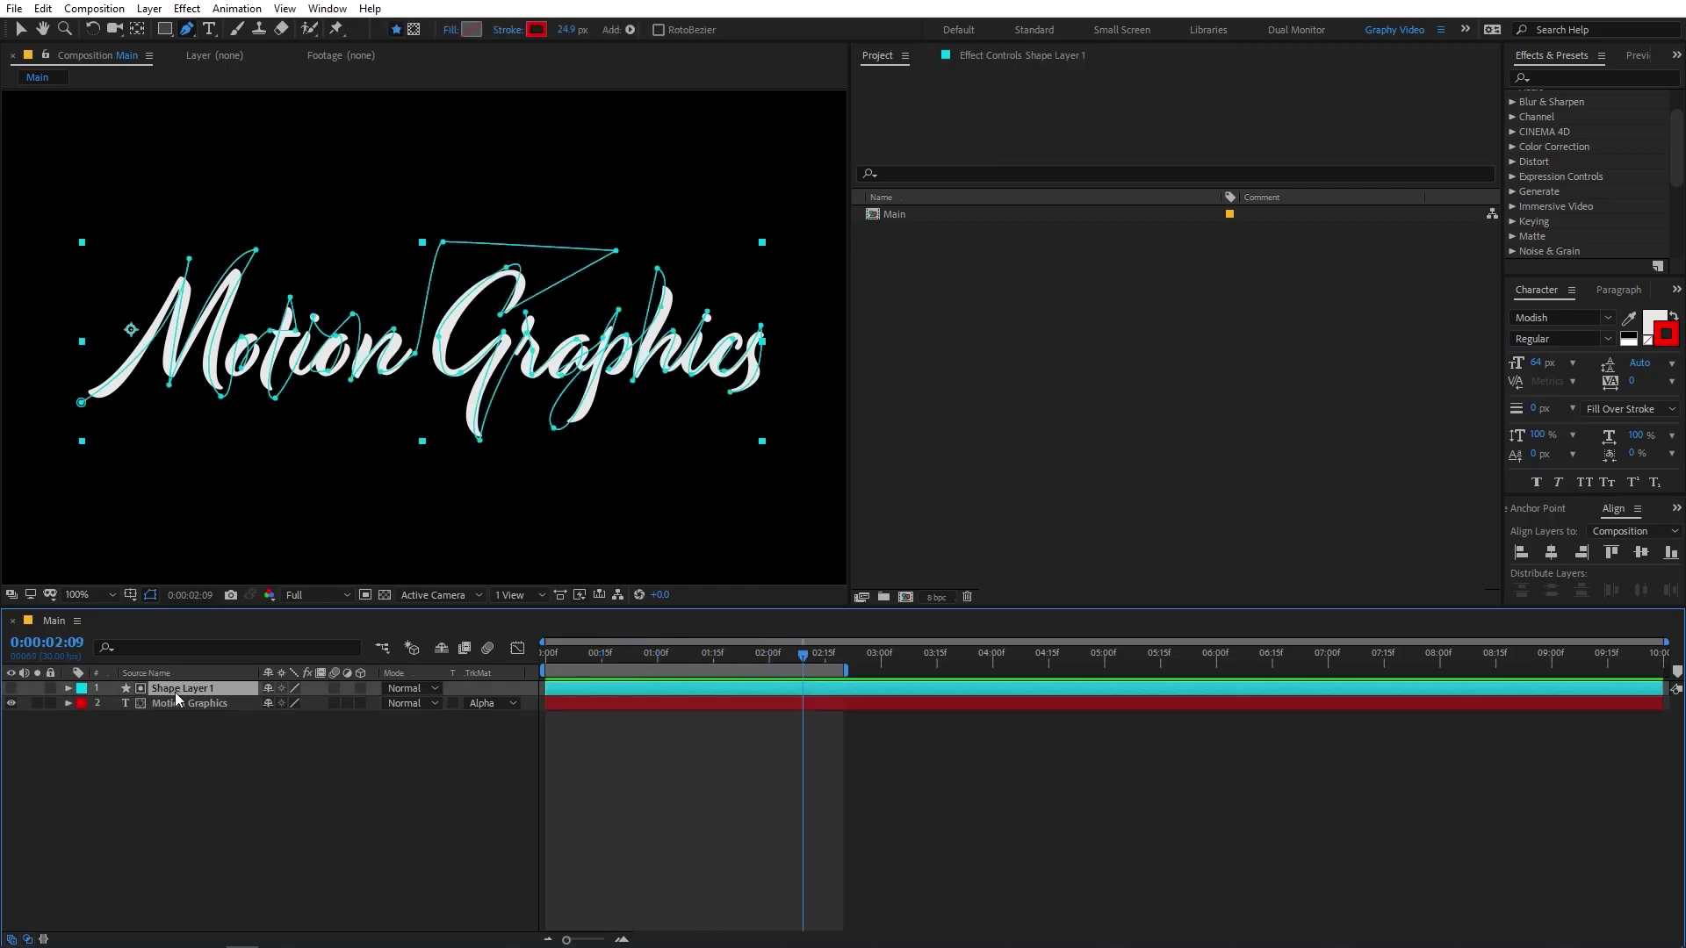
pyautogui.press('u')
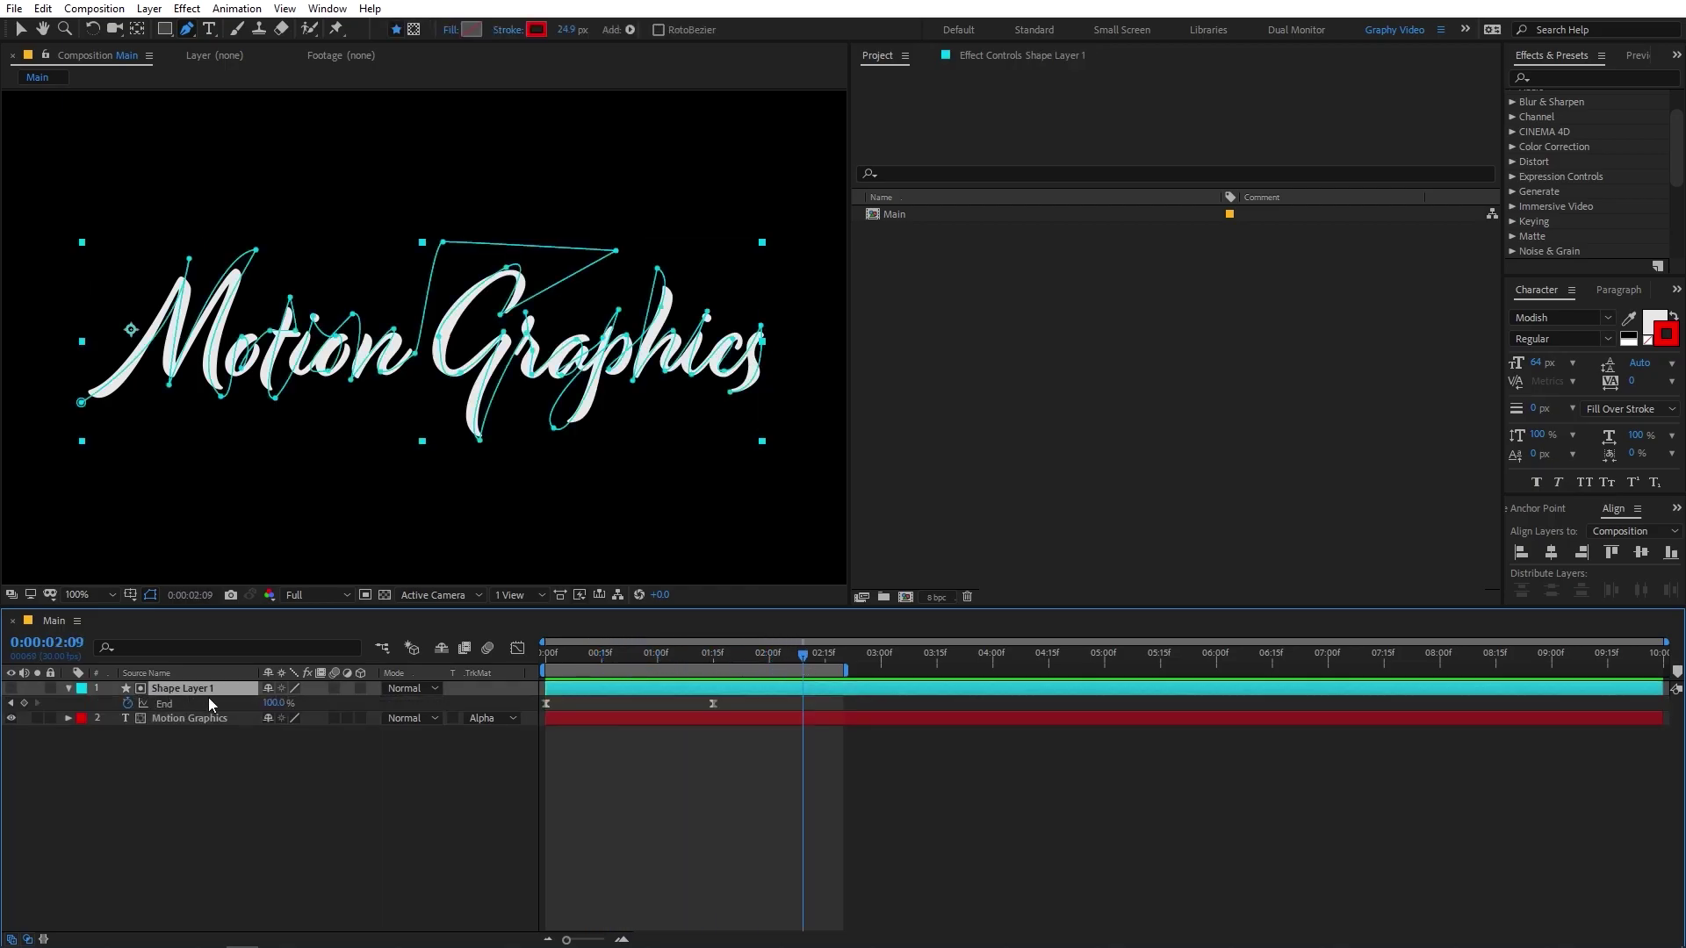
pyautogui.click(745, 703)
pyautogui.moveTo(713, 704); pyautogui.dragTo(1142, 680)
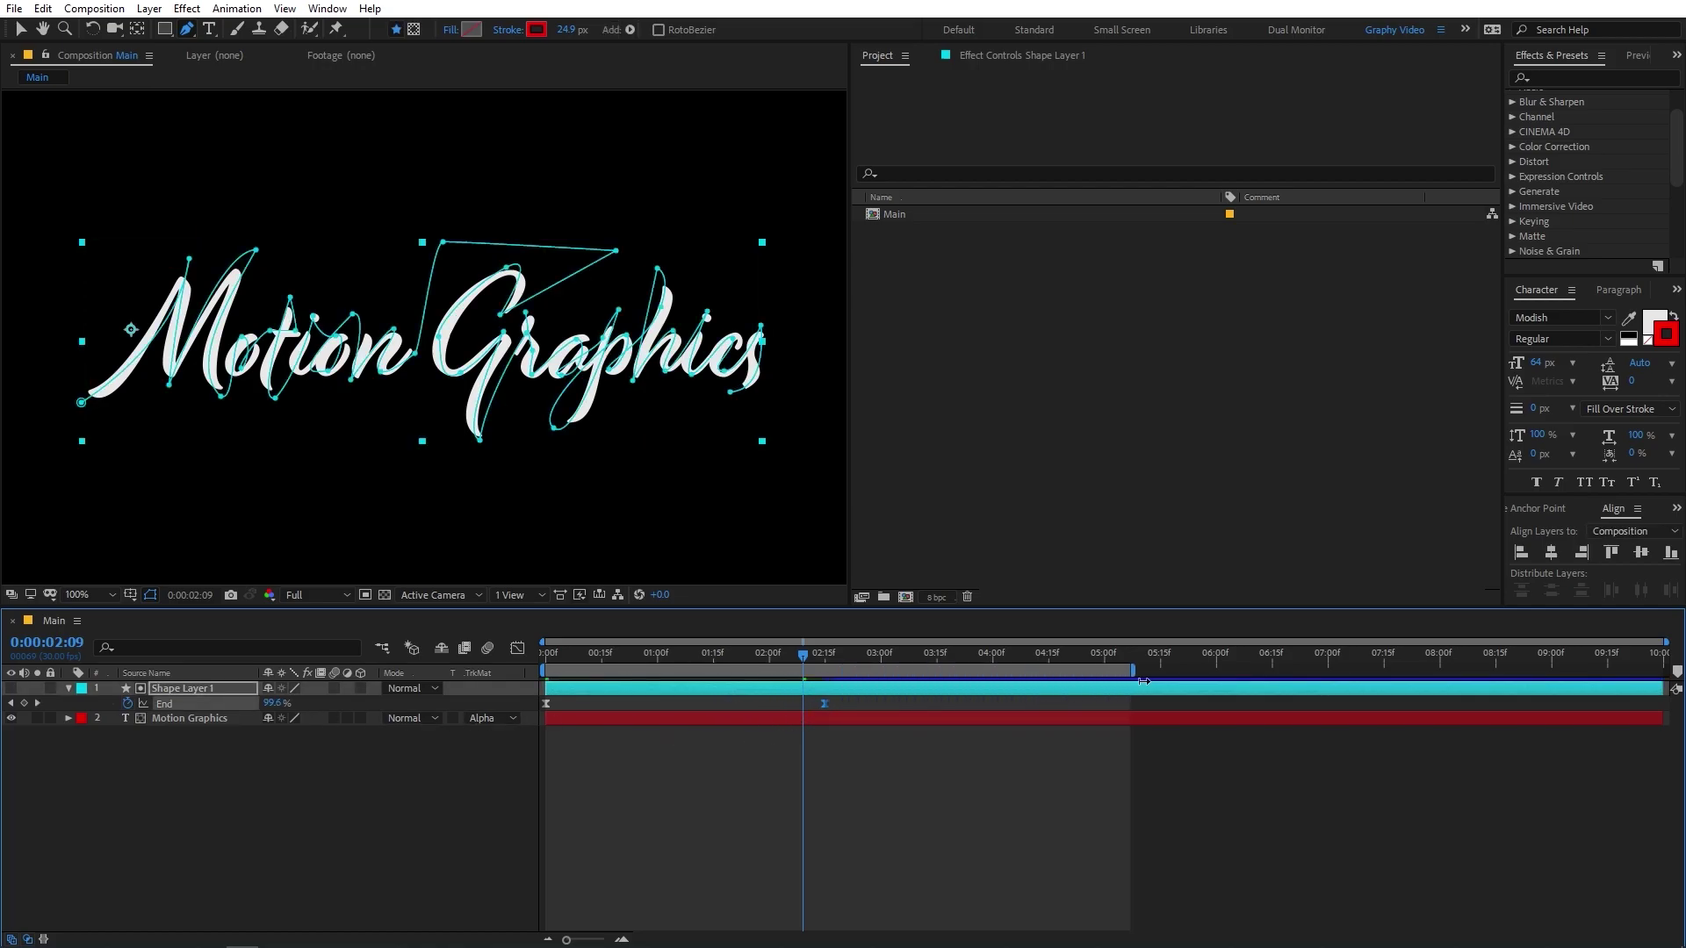
pyautogui.press('space')
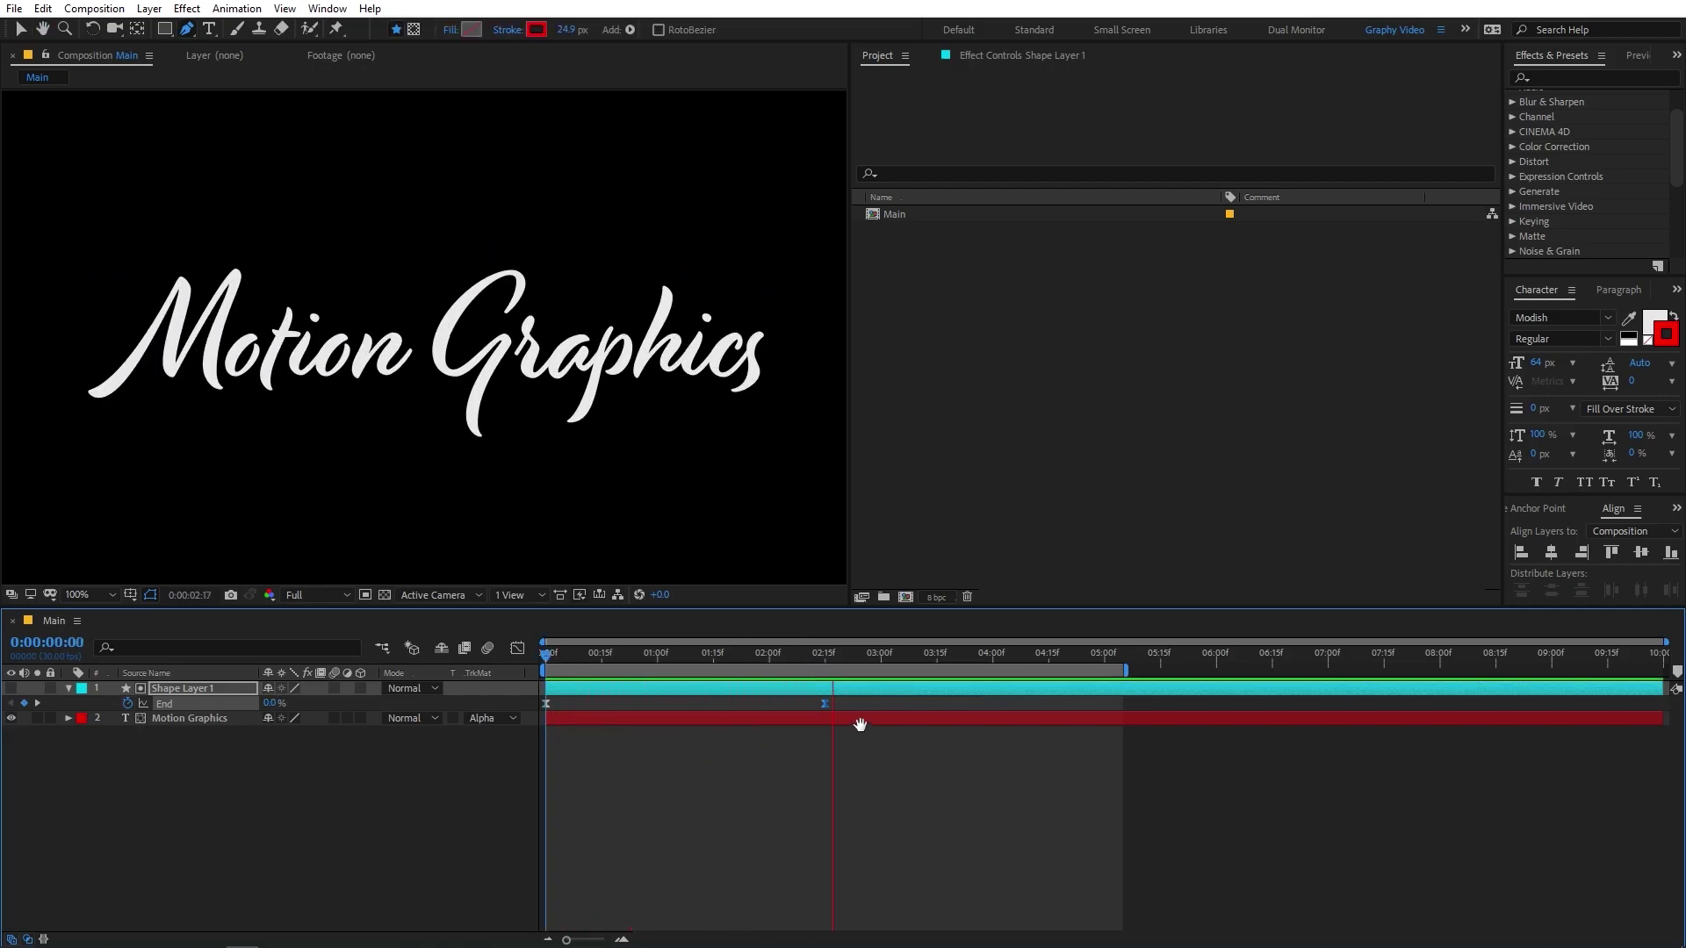
pyautogui.press('space')
# Apply Easy Ease (F9) to both End keyframes in the speed graph and replay the write-on from the start
pyautogui.click(517, 648)
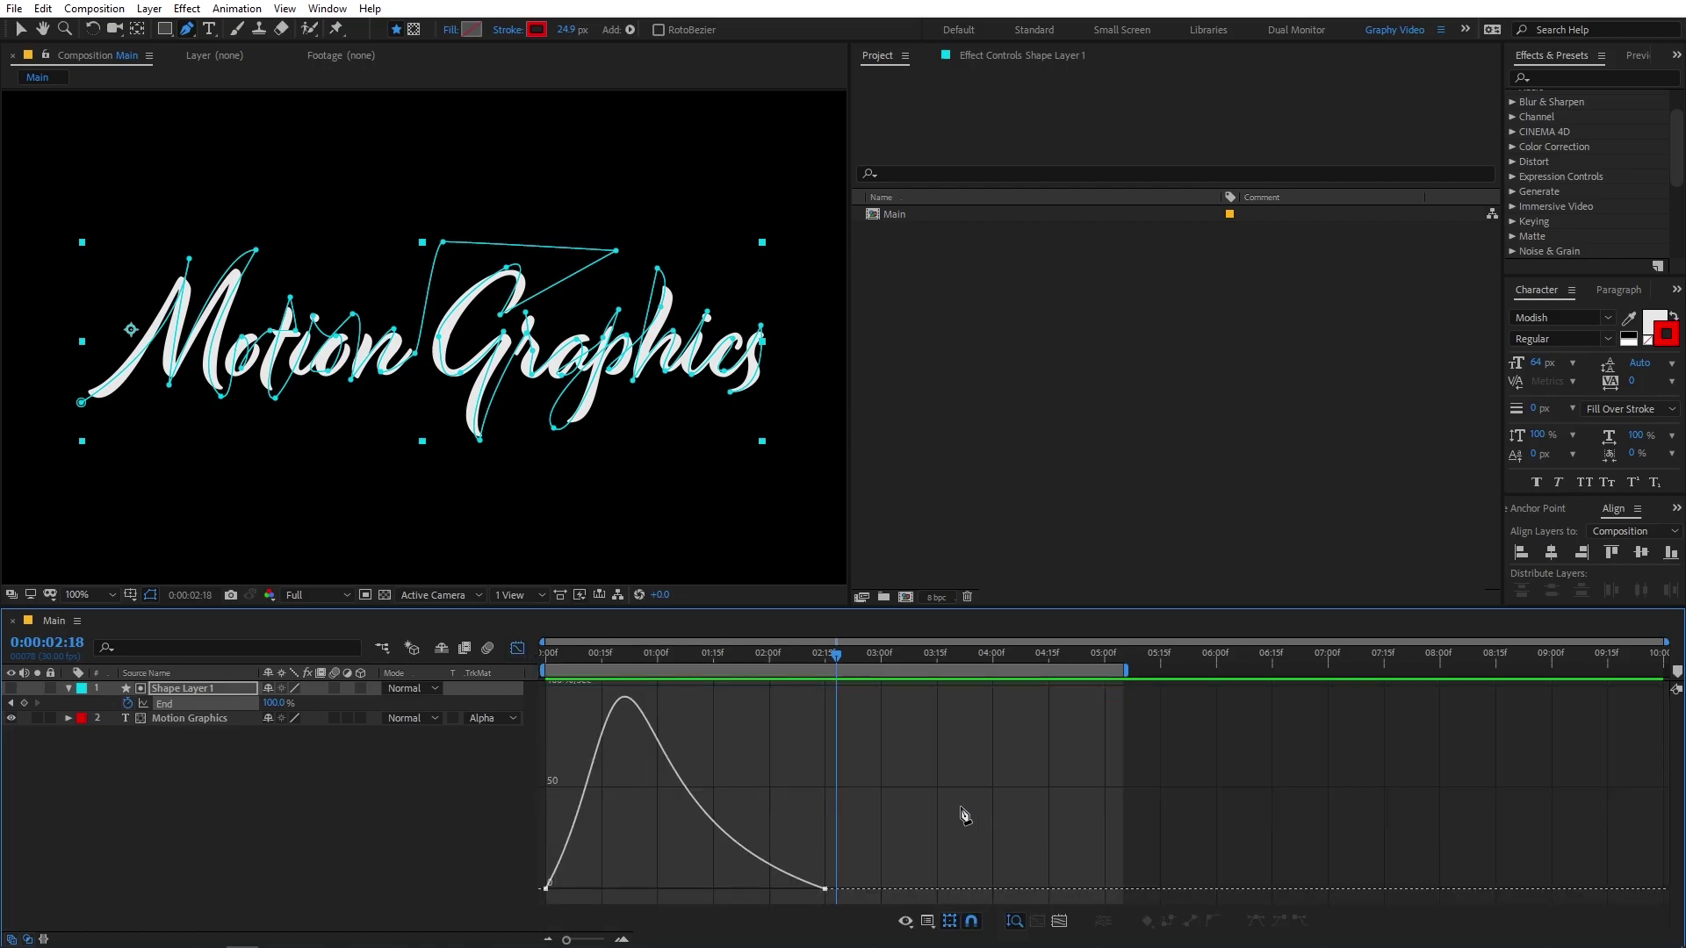
pyautogui.moveTo(1018, 852); pyautogui.dragTo(444, 904)
pyautogui.press('F9')
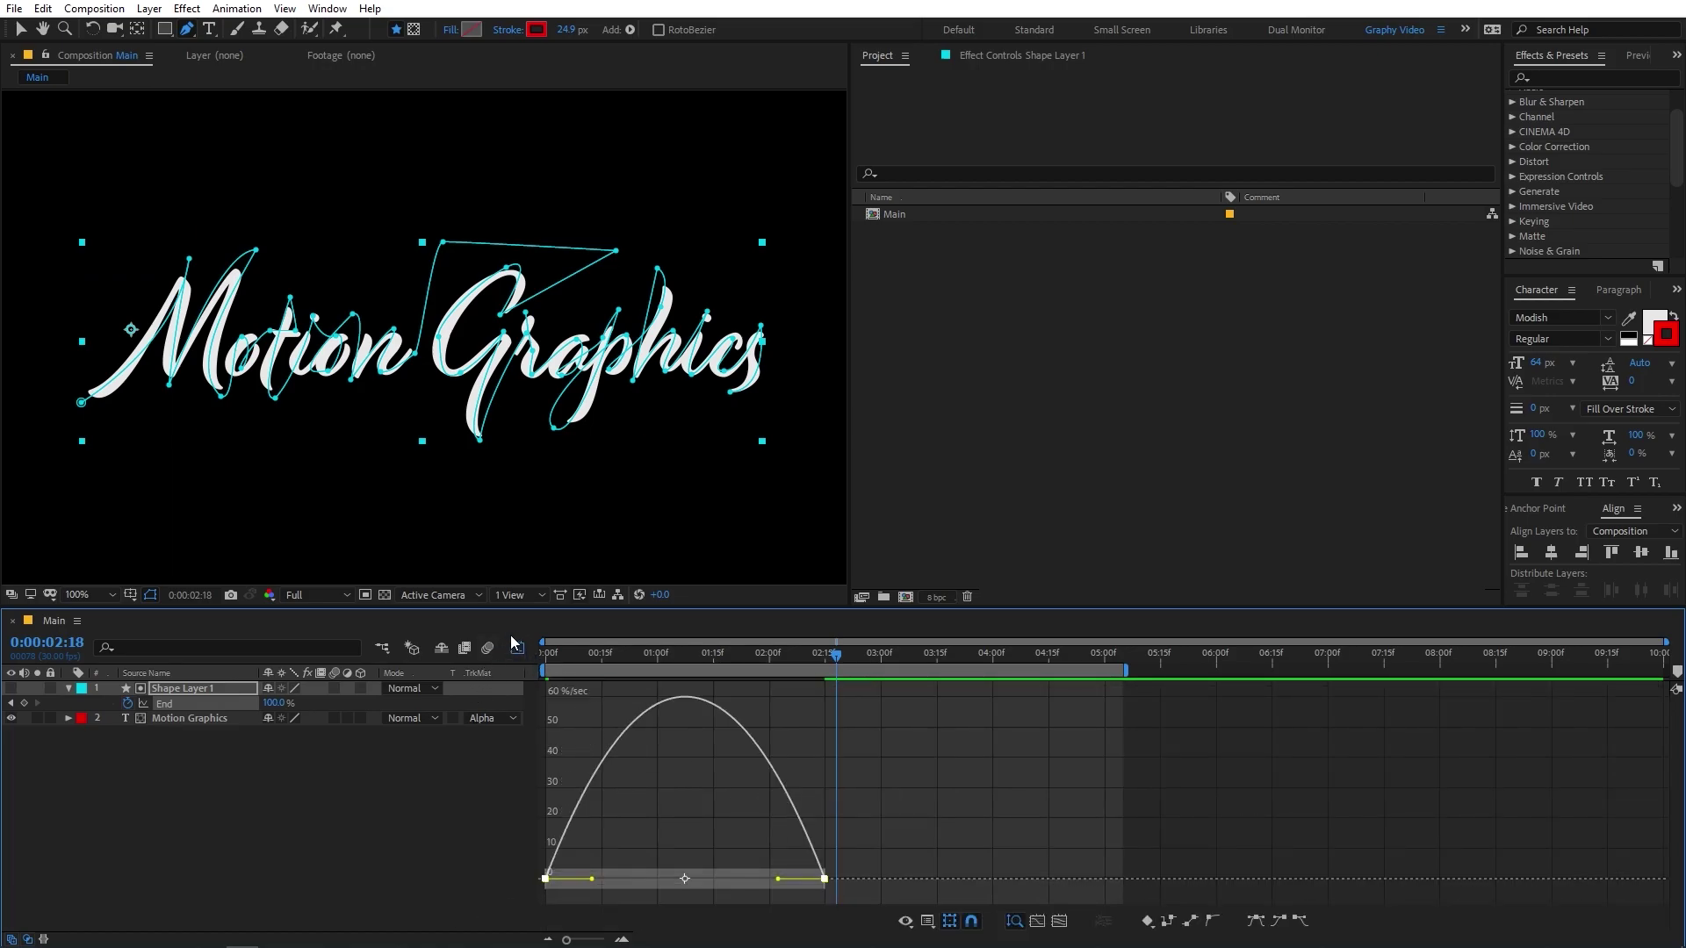
pyautogui.click(517, 648)
pyautogui.press('Home')
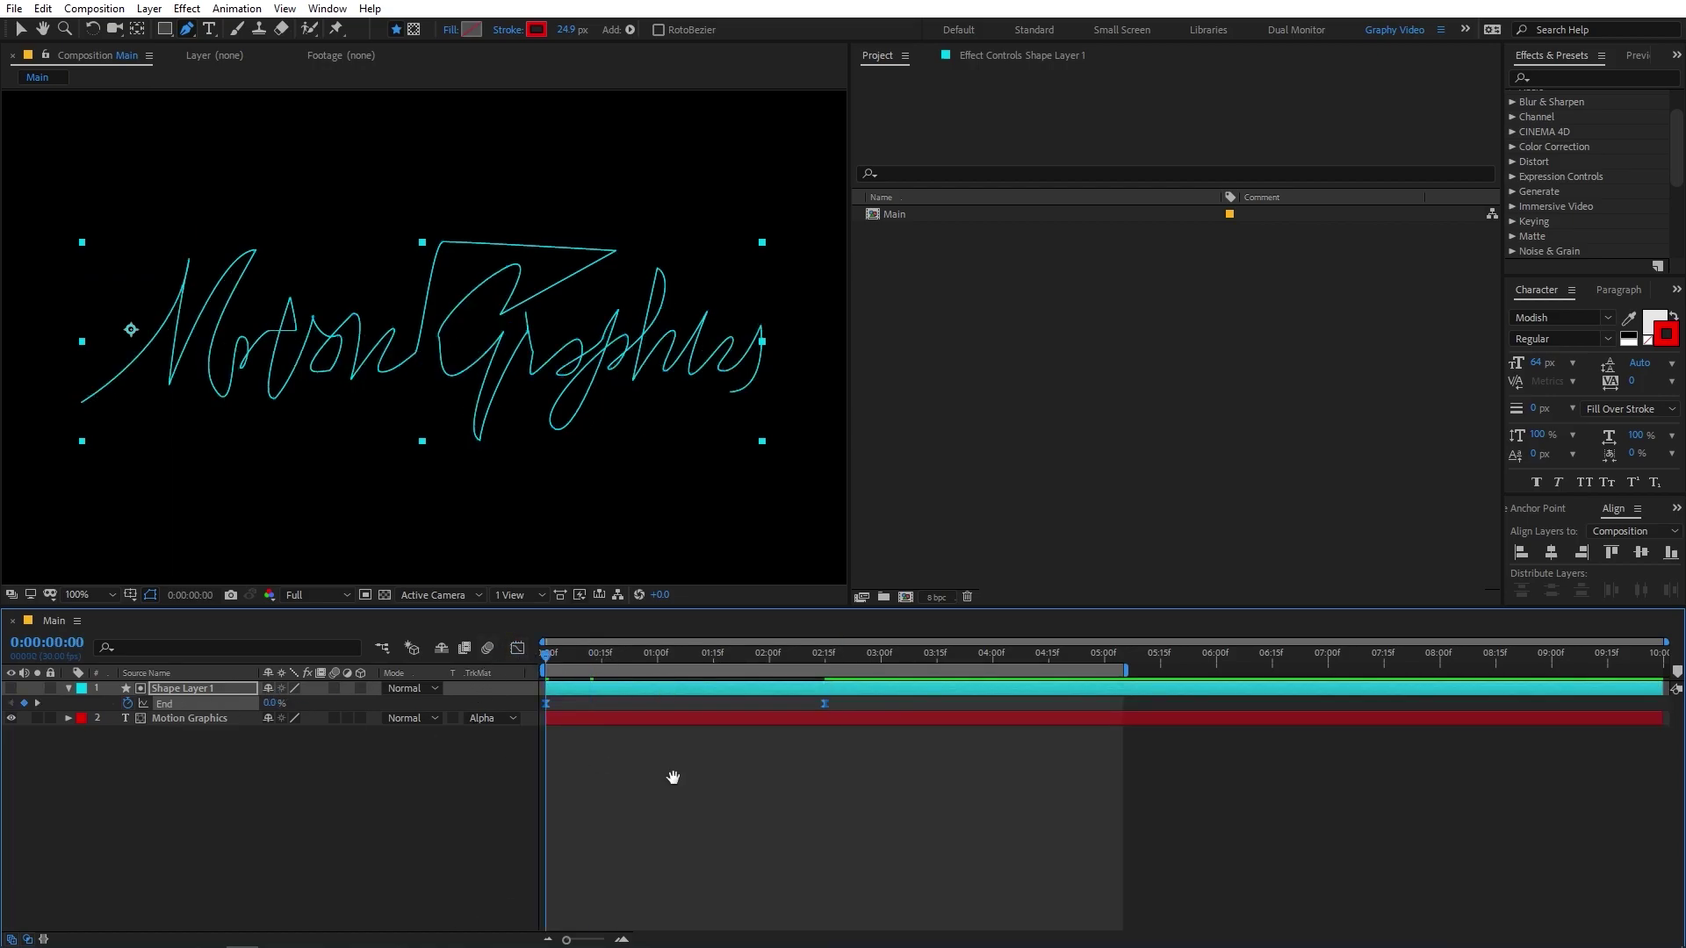
pyautogui.press('space')
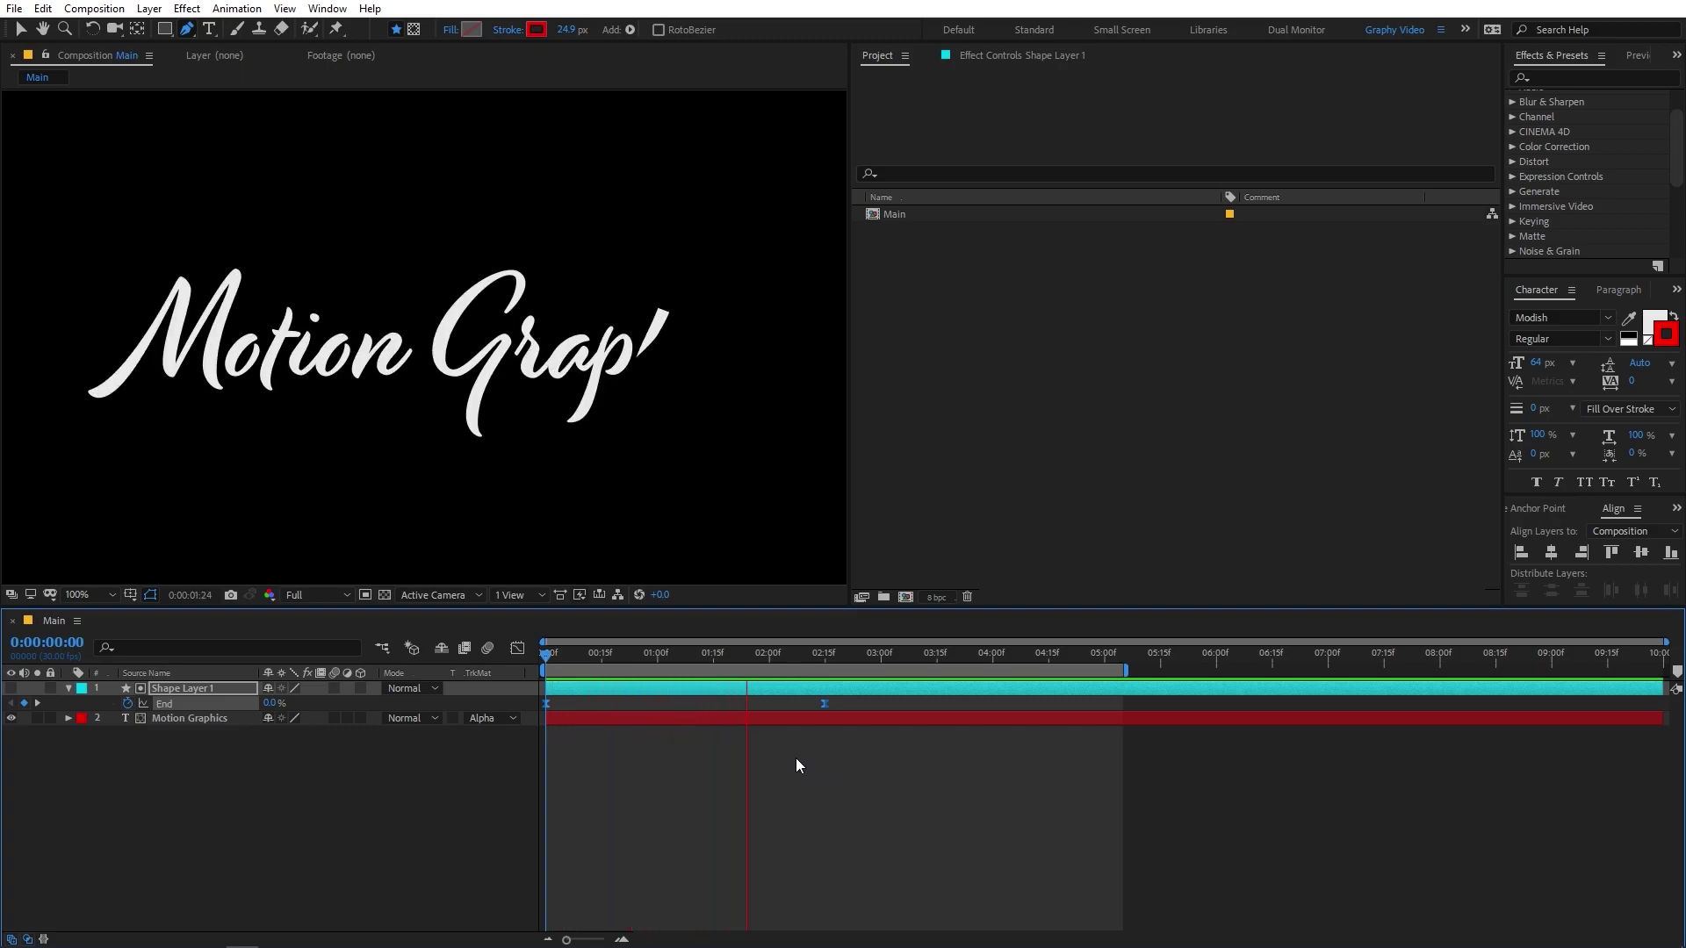
pyautogui.press('space')
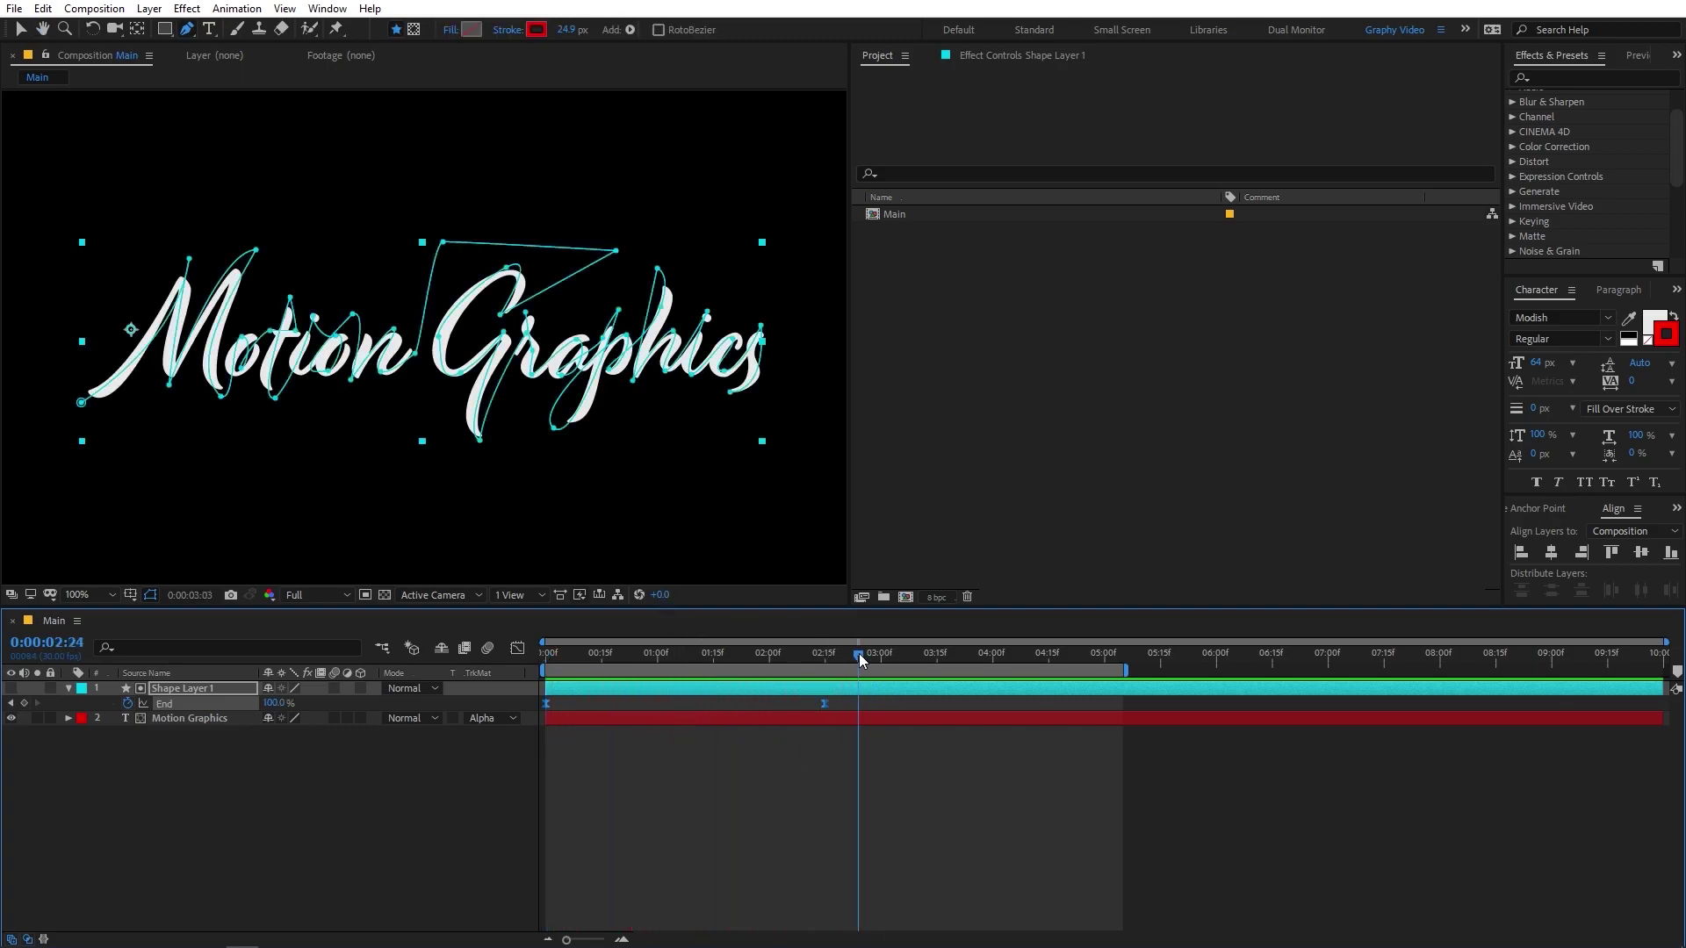